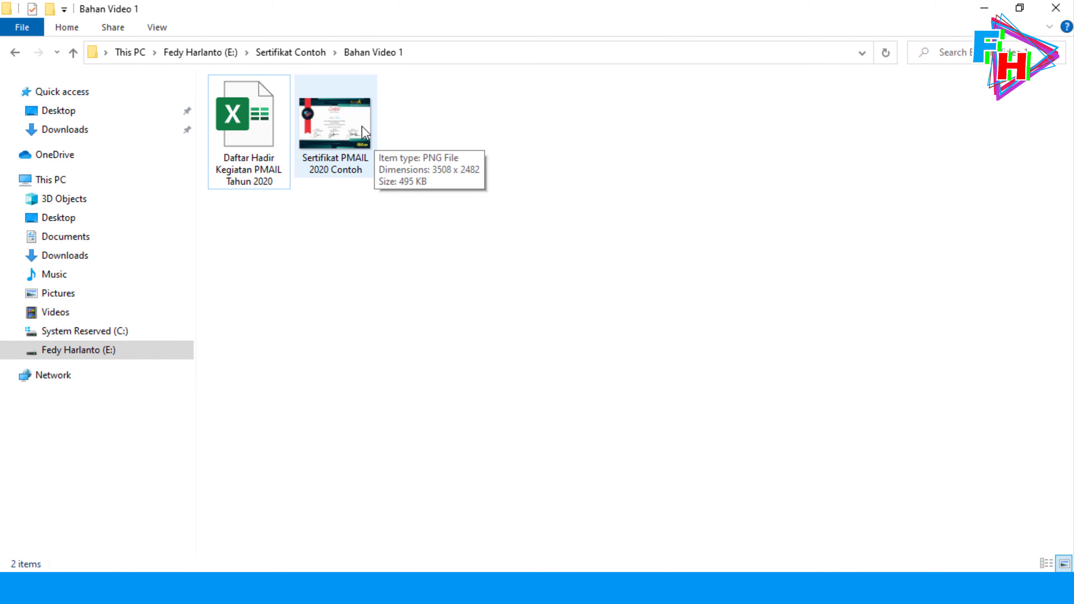
left_click(244, 117)
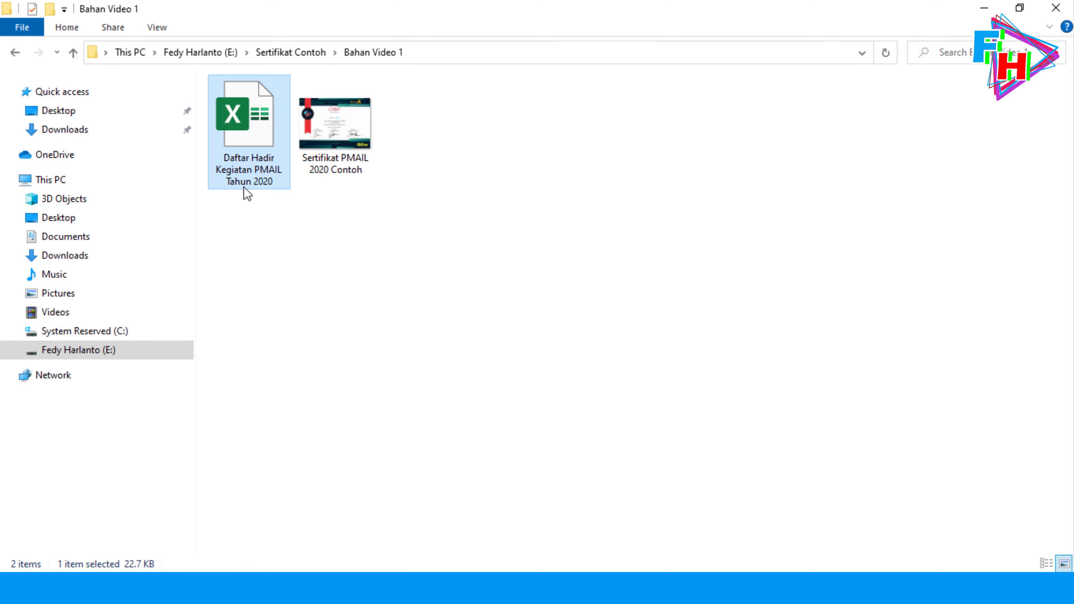
mouse_move(252, 181)
left_click(915, 207)
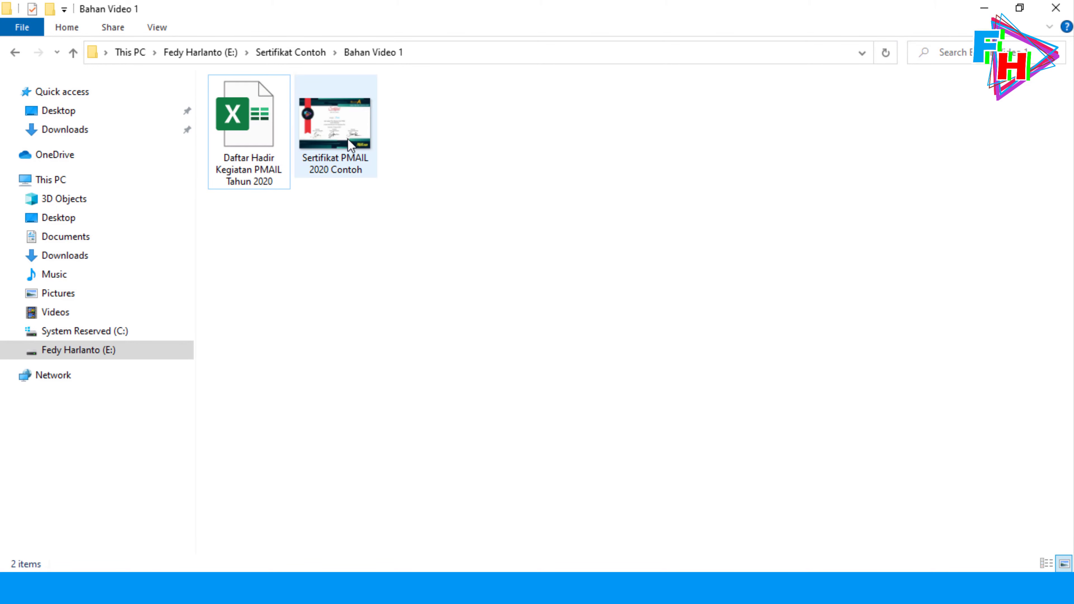
left_click(352, 117)
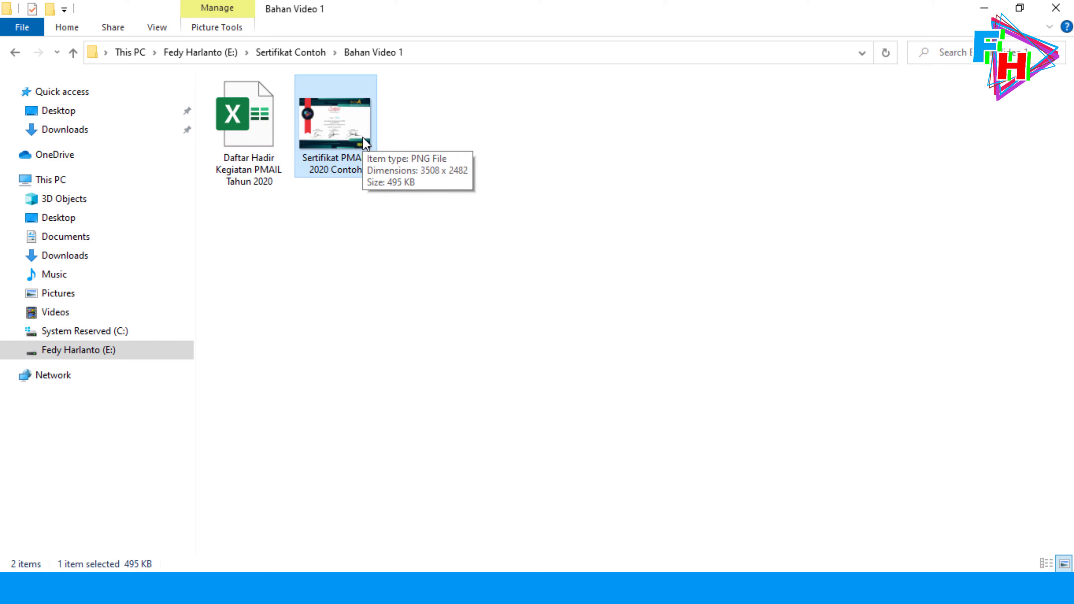
left_click(476, 196)
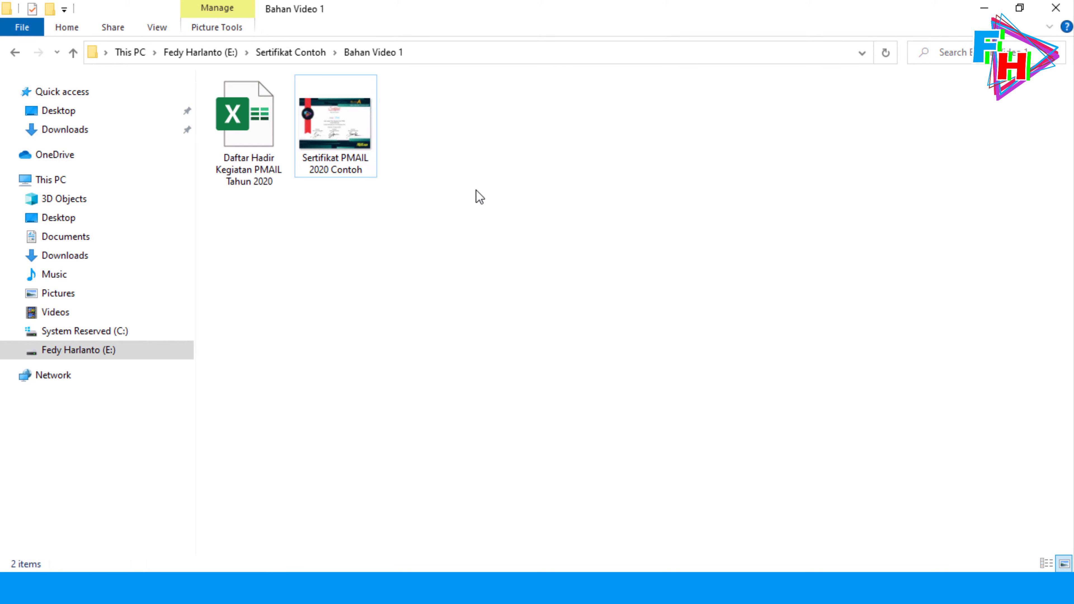
left_click(329, 145)
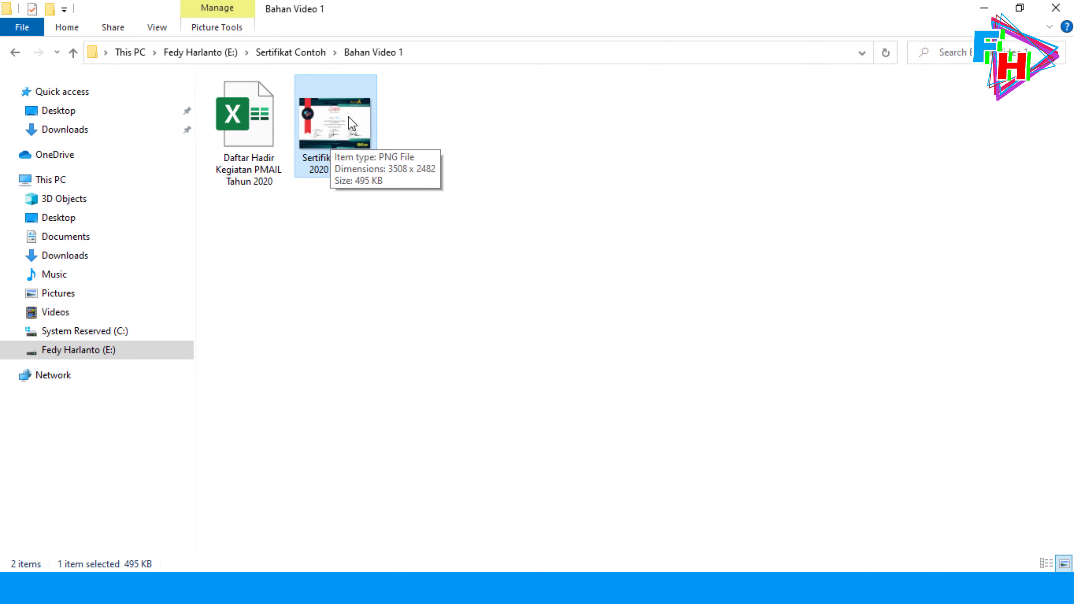
left_click(529, 191)
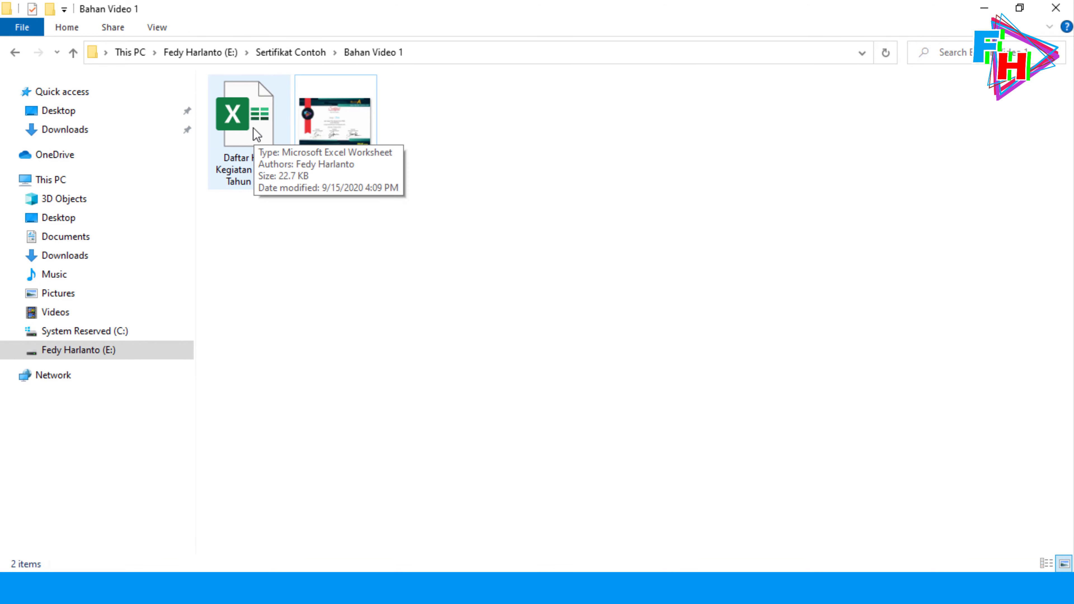
Open the Daftar Hadir Kegiatan PMAIL Tahun 2020 workbook, review the Nama Mahasiswa Baru column on the Nama MABA 20 sheet, and close the workbook
left_click(253, 117)
double_click(247, 104)
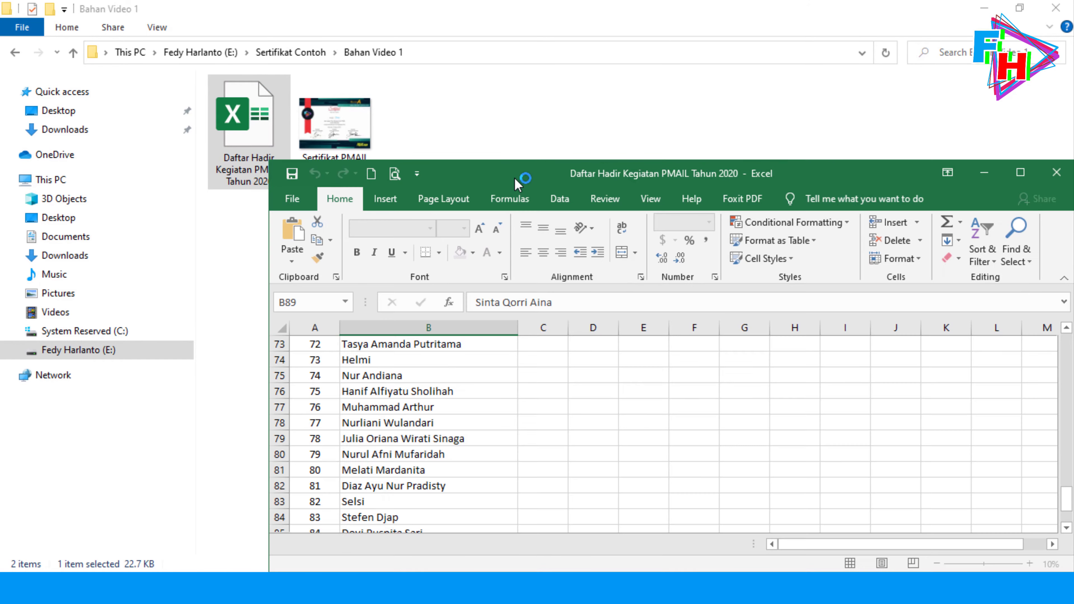
left_click(1020, 173)
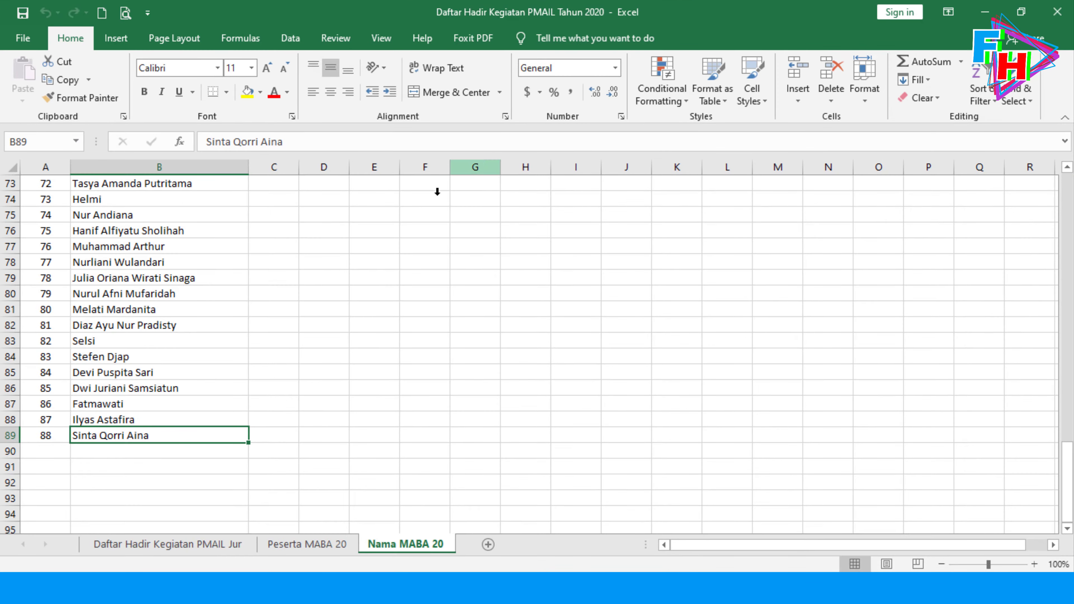
scroll(328, 299, "up", 20)
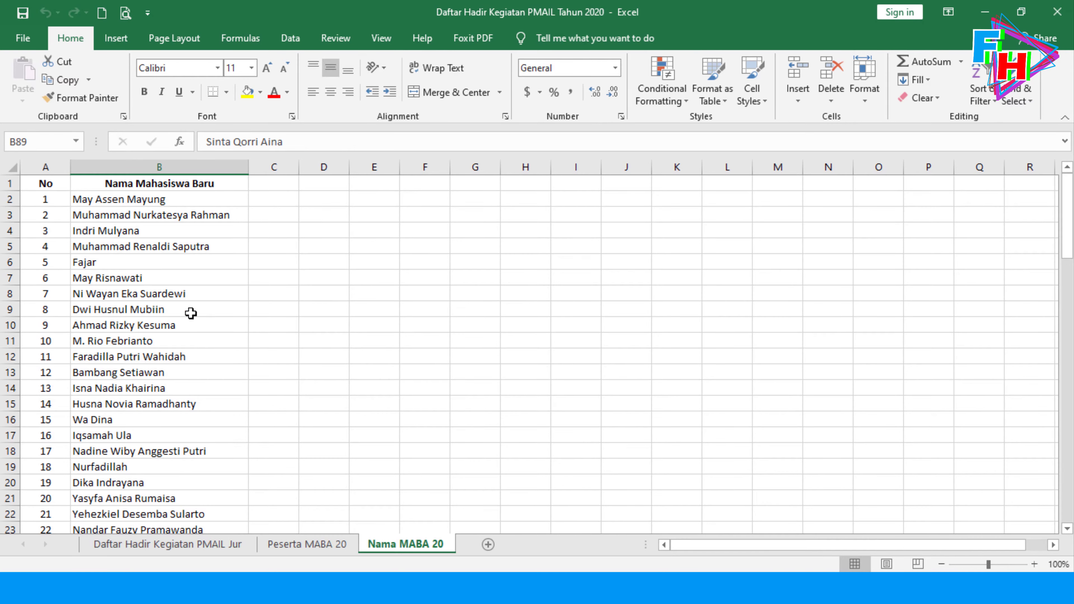
left_click_drag(186, 183, 177, 491)
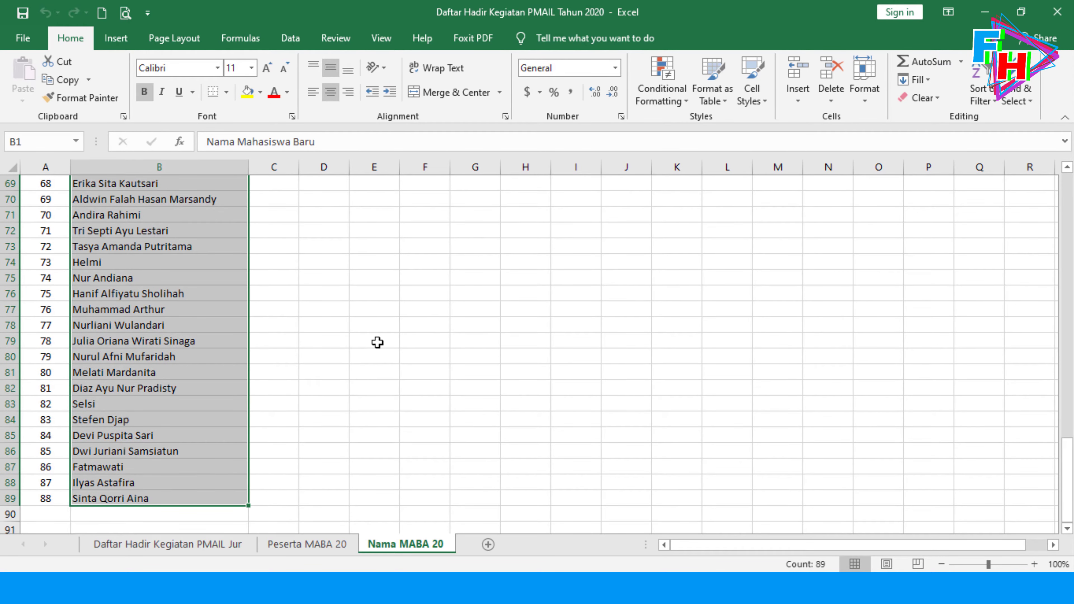
left_click(375, 341)
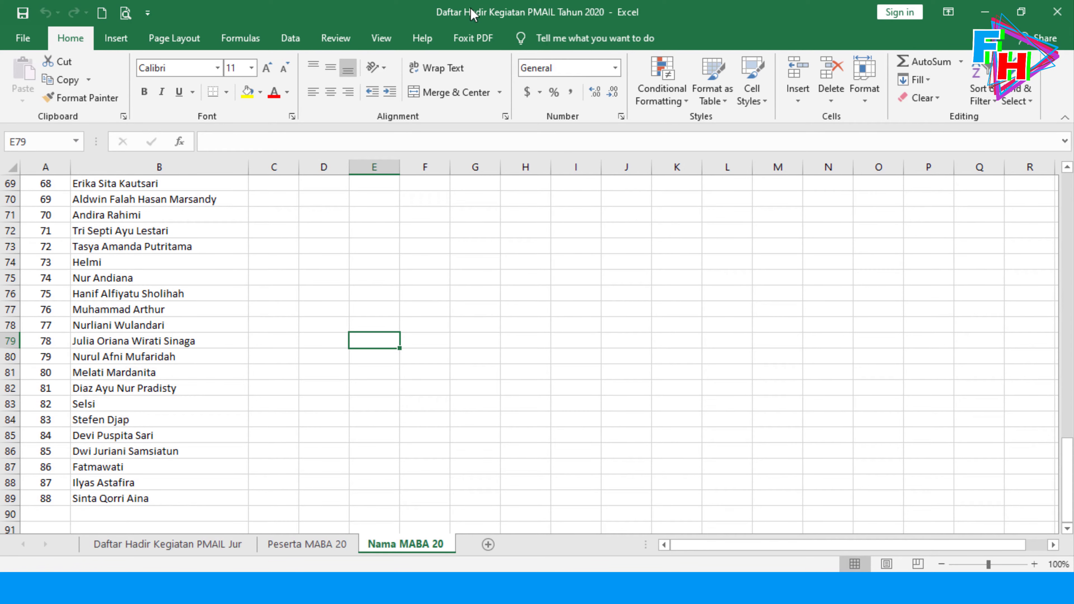
left_click(1060, 11)
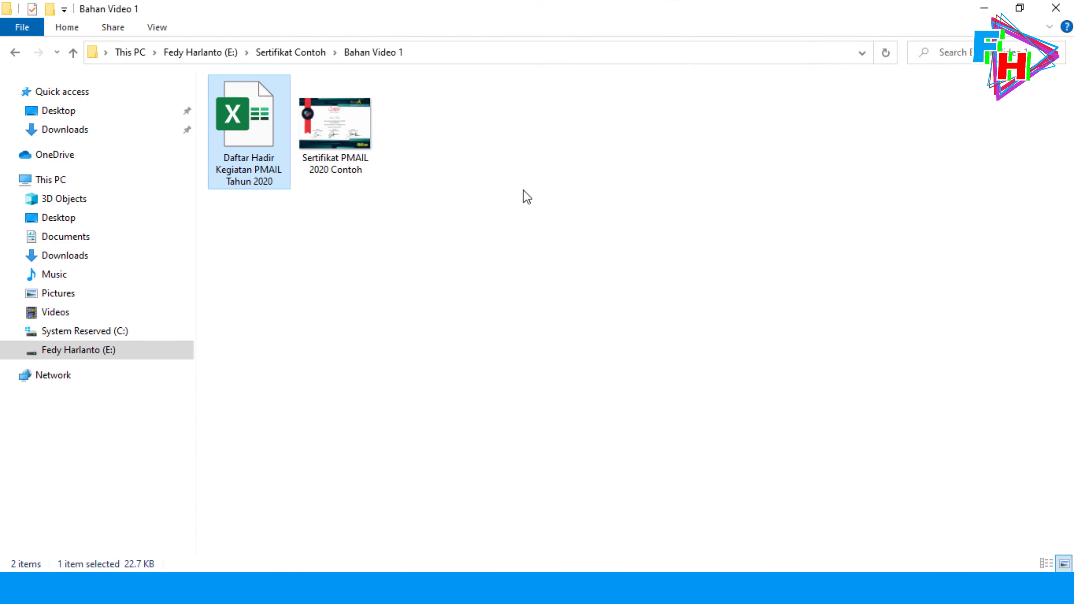
Launch Word with a blank document and put the file window out of the way
key("super")
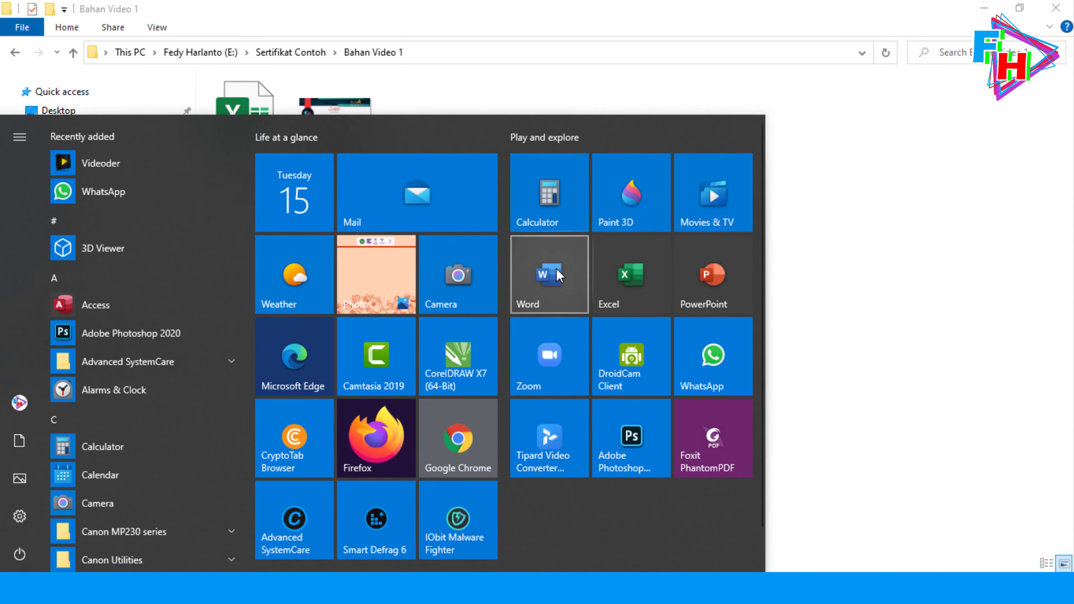
left_click(558, 272)
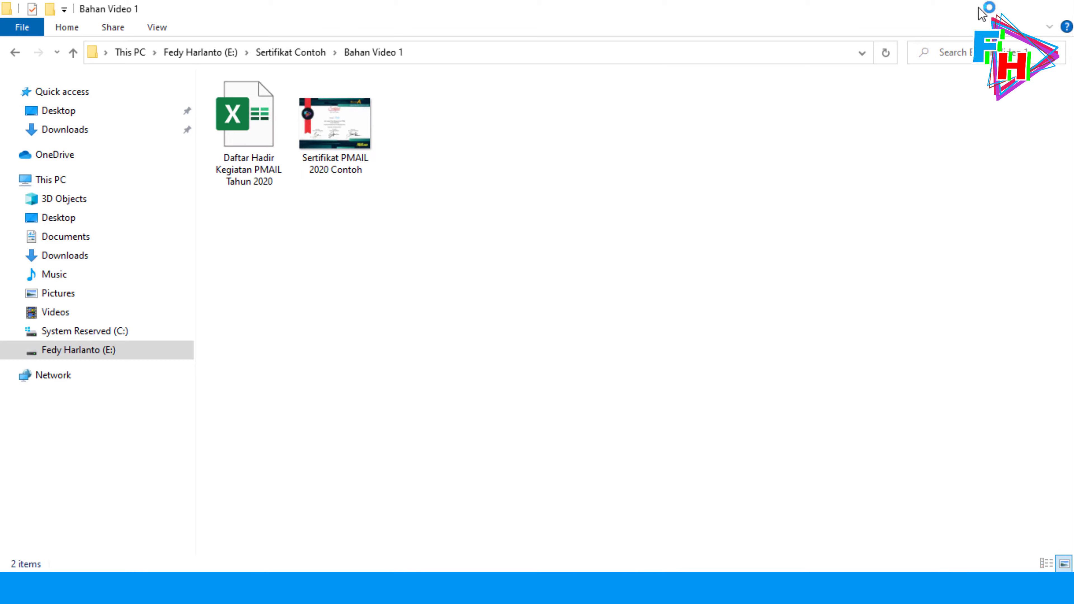
left_click(984, 9)
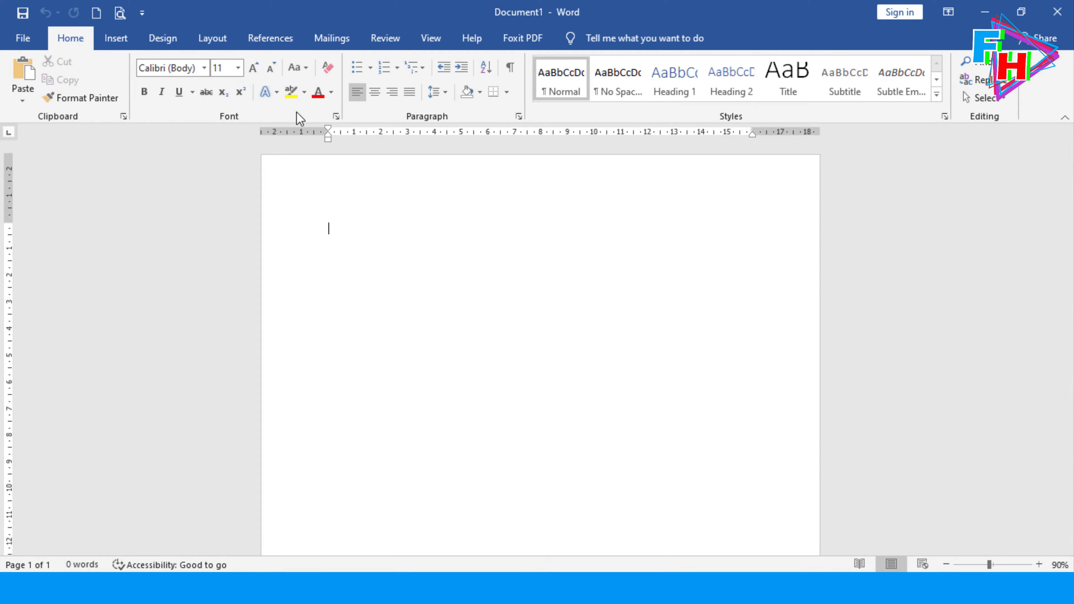
Set the blank document's page orientation to landscape and choose its paper size
left_click(207, 41)
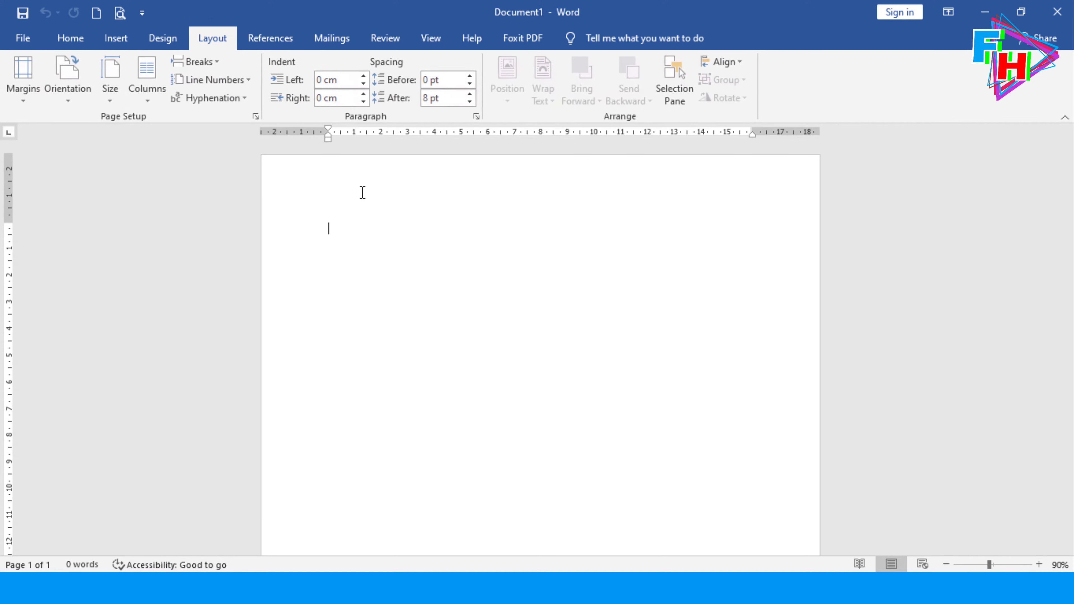
left_click(84, 96)
left_click(75, 164)
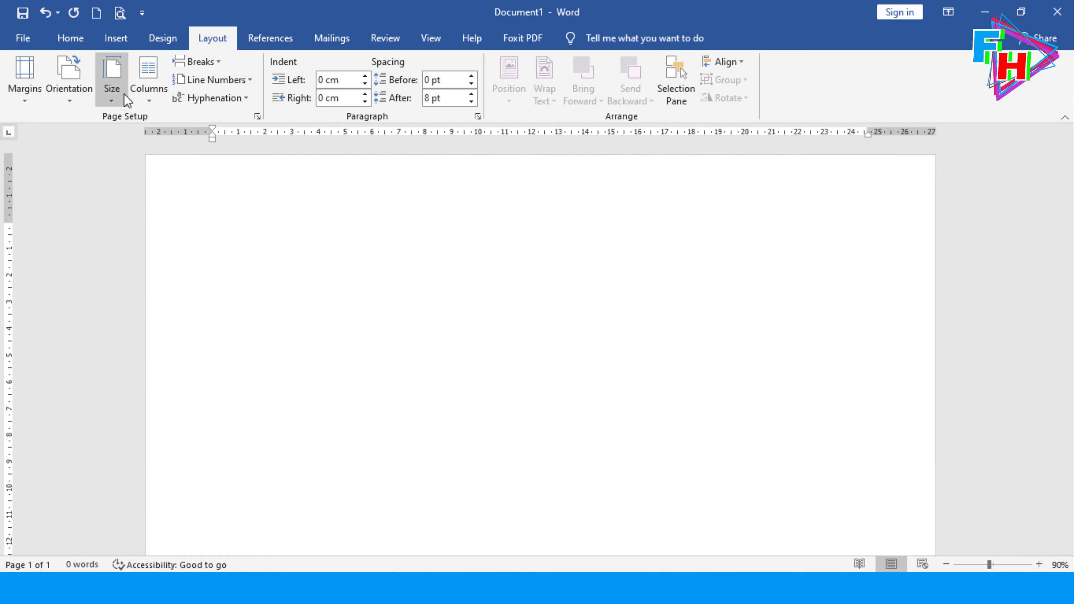
left_click(124, 93)
left_click(153, 407)
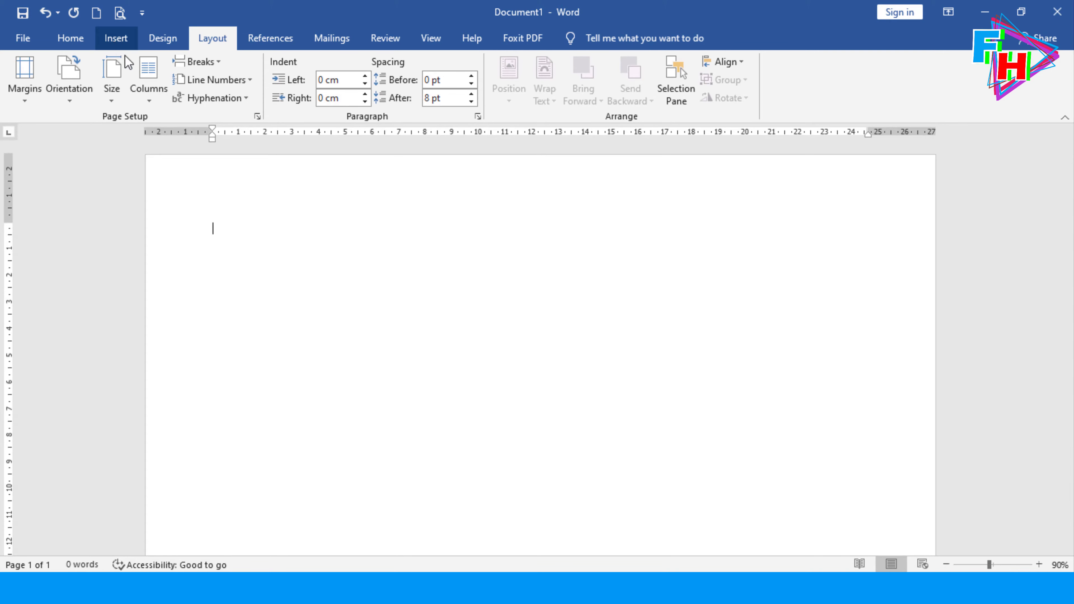
Insert the picture Sertifikat PMAIL 2020 Contoh from the Sertifikat Contoh > Bahan Video 1 folder on drive E: into the document
key("alt+n")
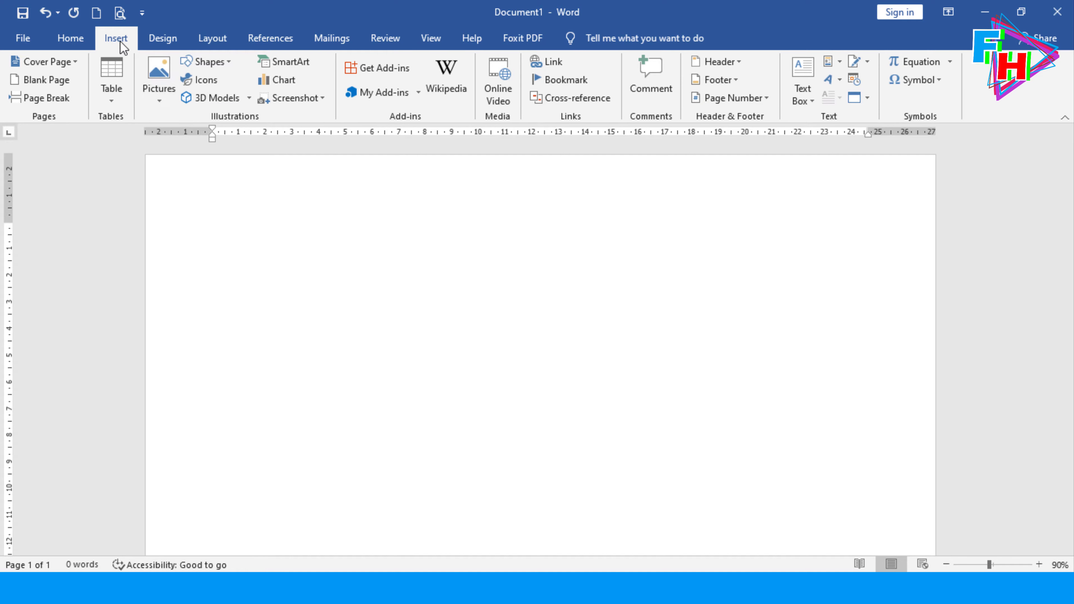
left_click(148, 109)
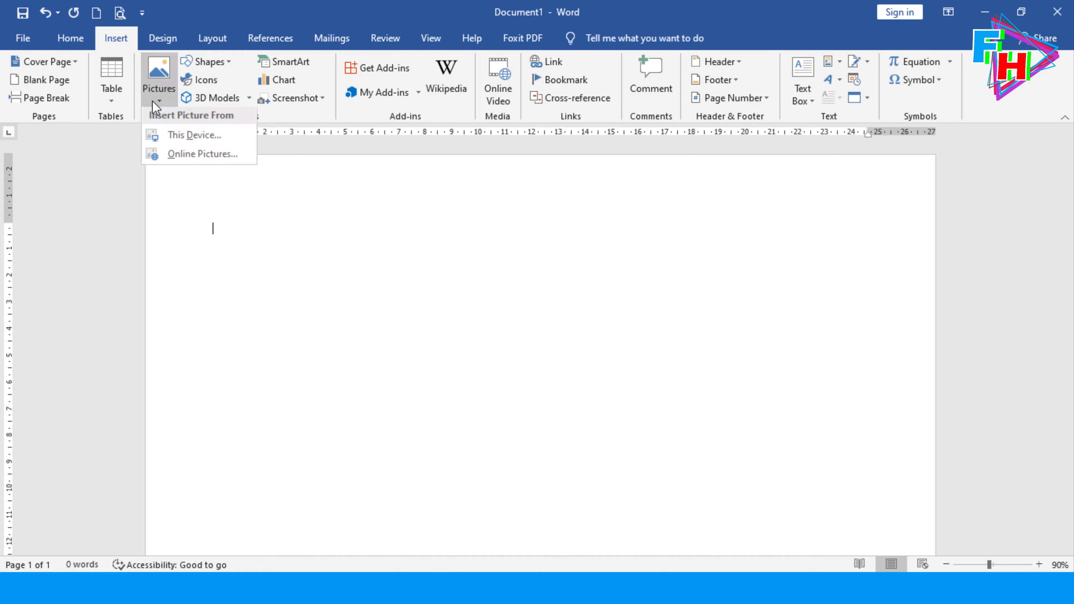
left_click(177, 140)
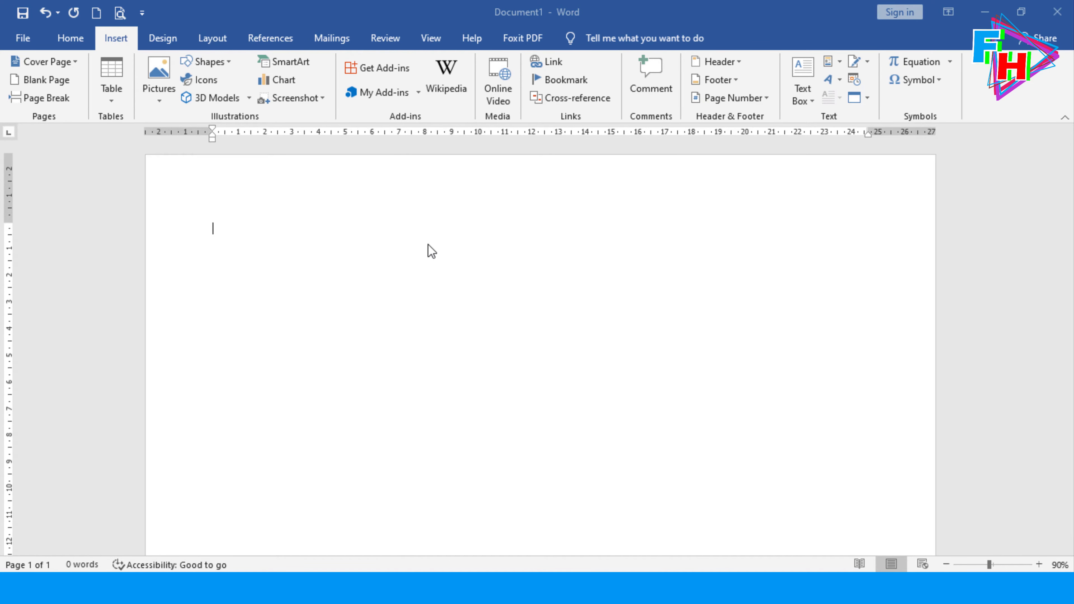
left_click(91, 292)
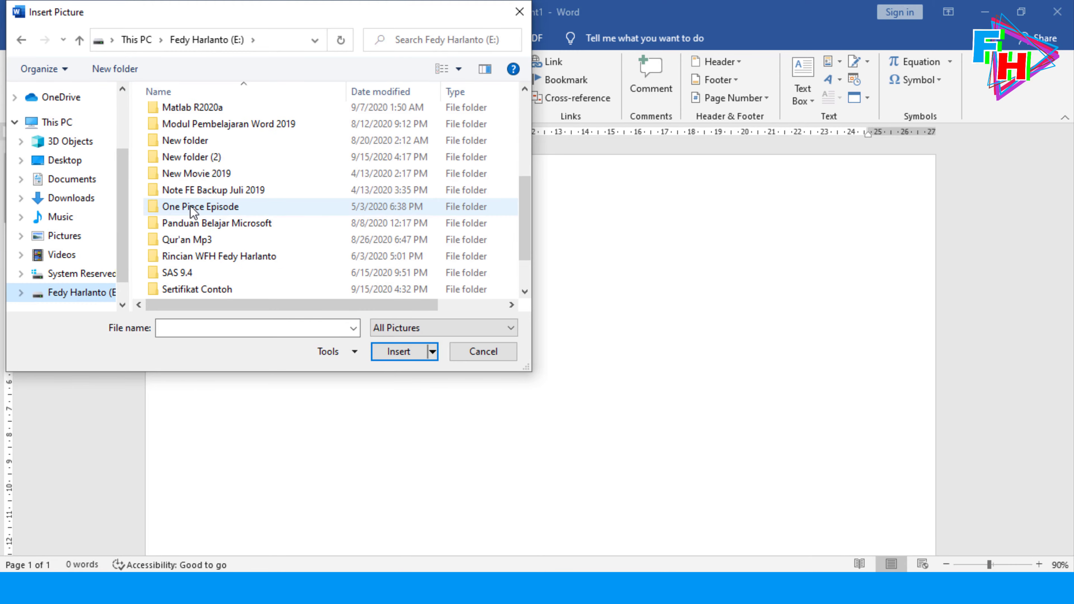
scroll(192, 210, "down", 1)
left_click(213, 245)
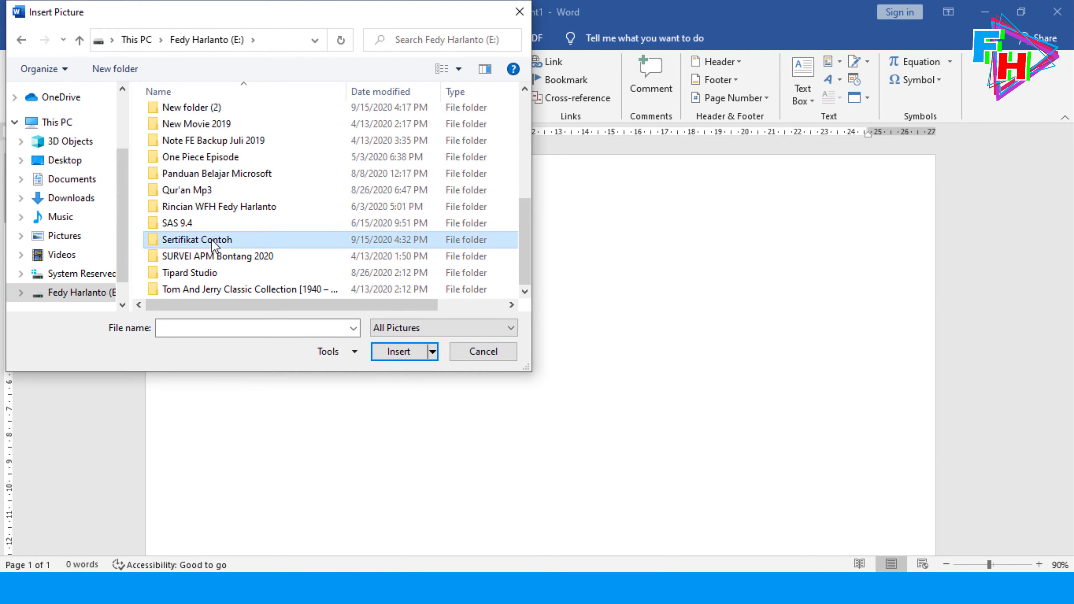
double_click(214, 245)
double_click(200, 137)
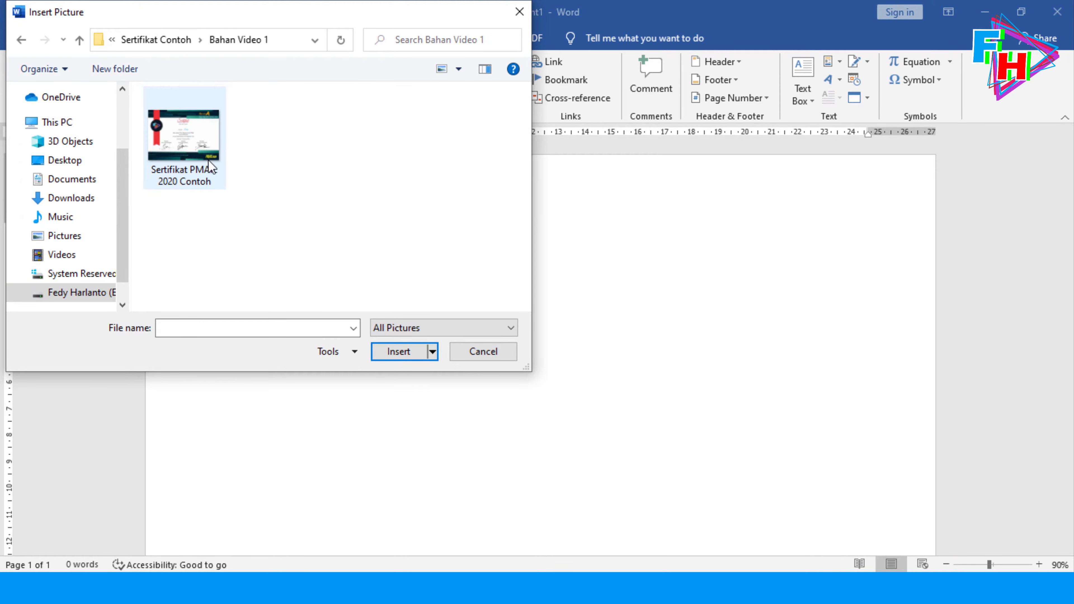
left_click(200, 123)
left_click(400, 351)
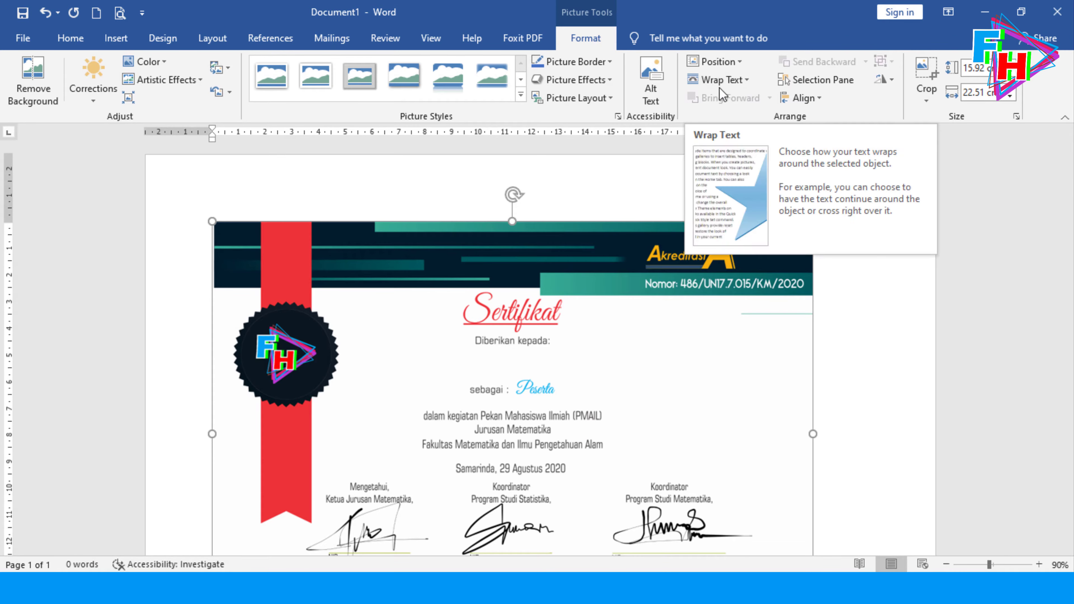
Set the certificate picture's text wrapping to Behind Text
left_click(749, 83)
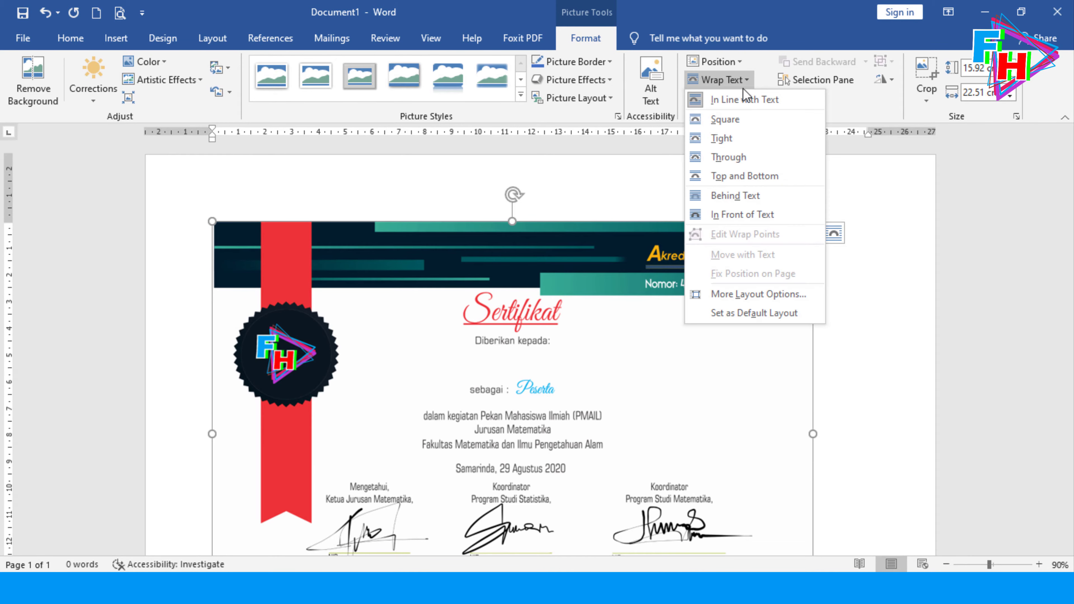
left_click(738, 198)
left_click(473, 385)
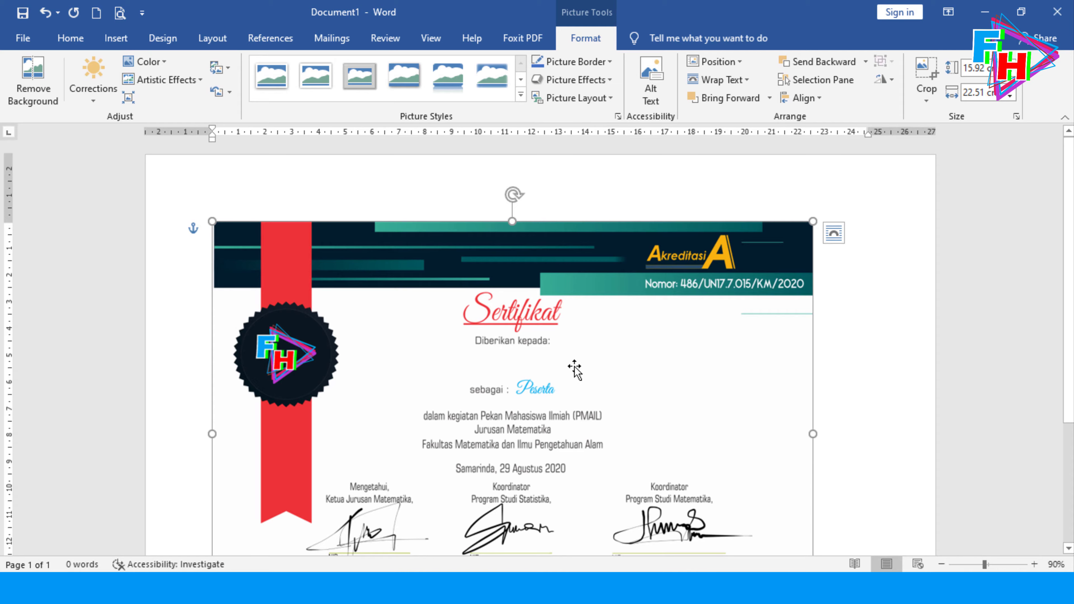
Move the certificate picture to the page's upper-left corner and enlarge it to fill the whole page
left_click_drag(348, 250, 283, 186)
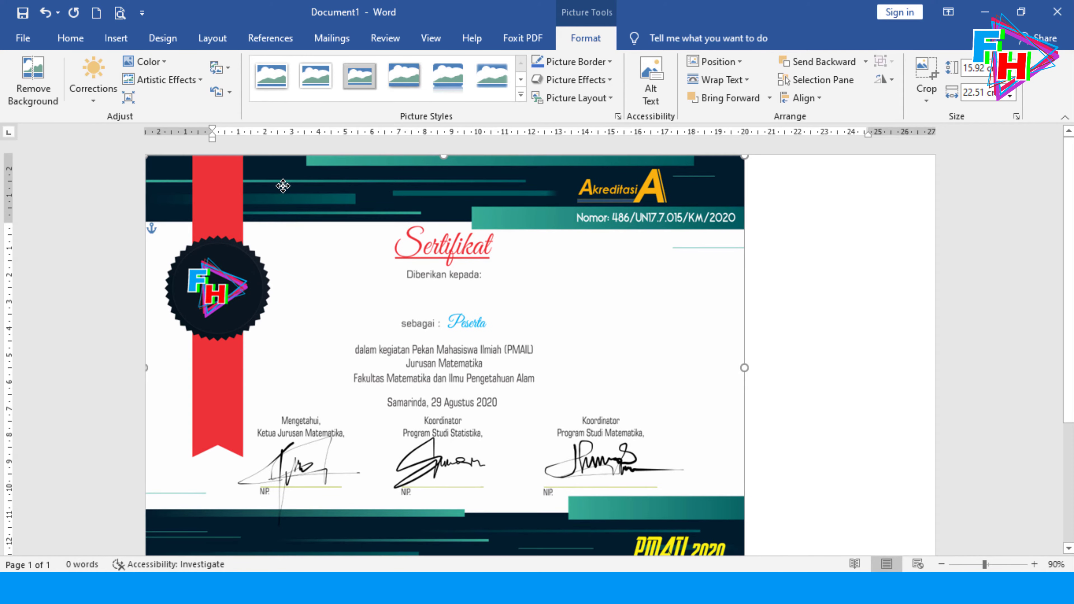
scroll(288, 191, "down", 4)
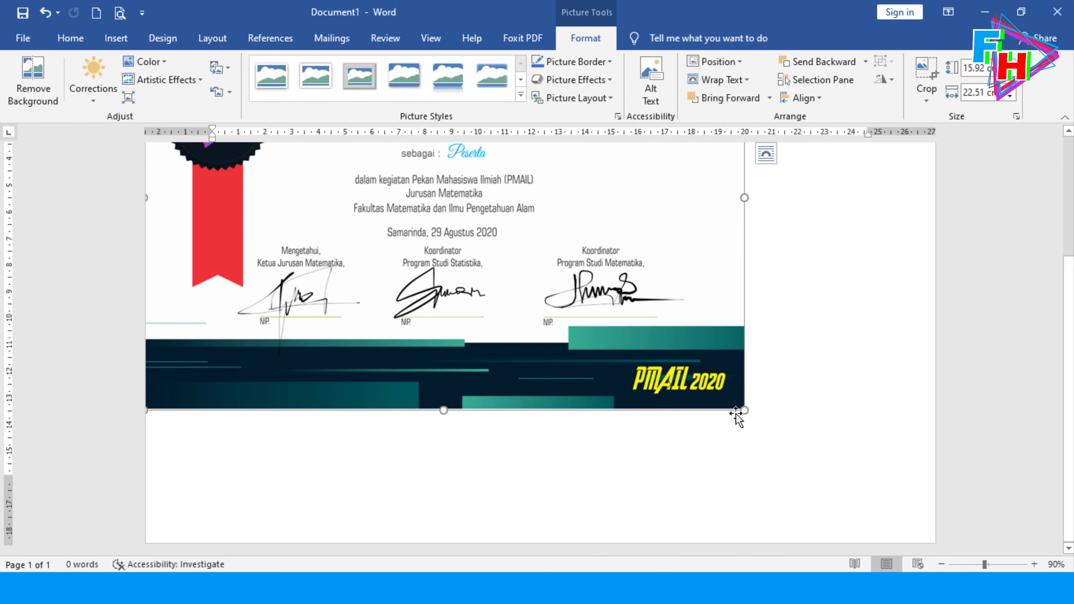
left_click_drag(744, 410, 935, 541)
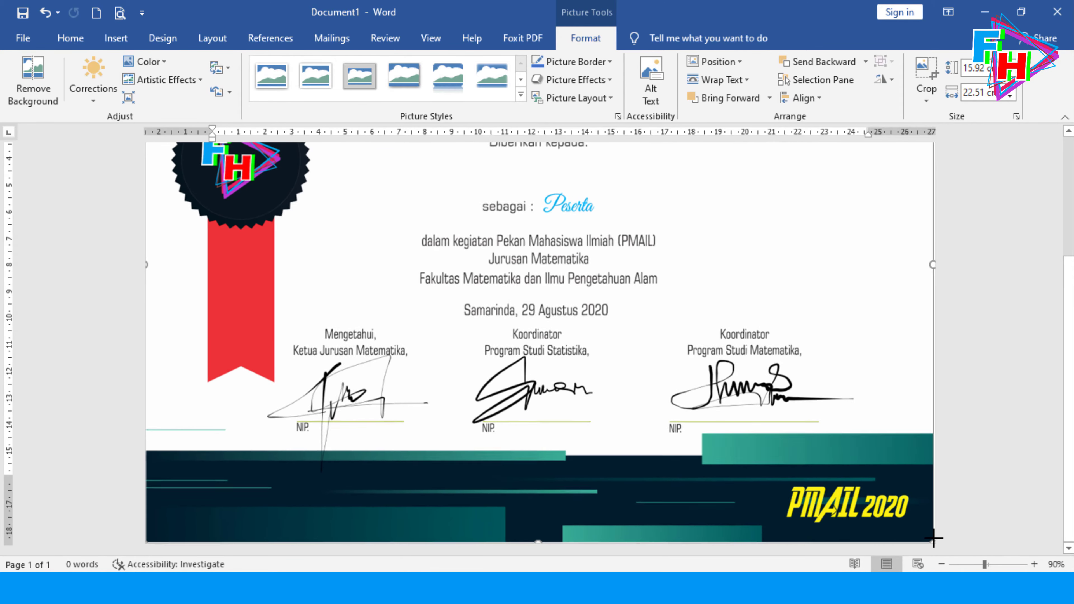
left_click(961, 354)
Draw a text box across the full page width in the blank area between "Diberikan kepada:" and "sebagai :"
scroll(961, 355, "up", 4)
left_click(114, 43)
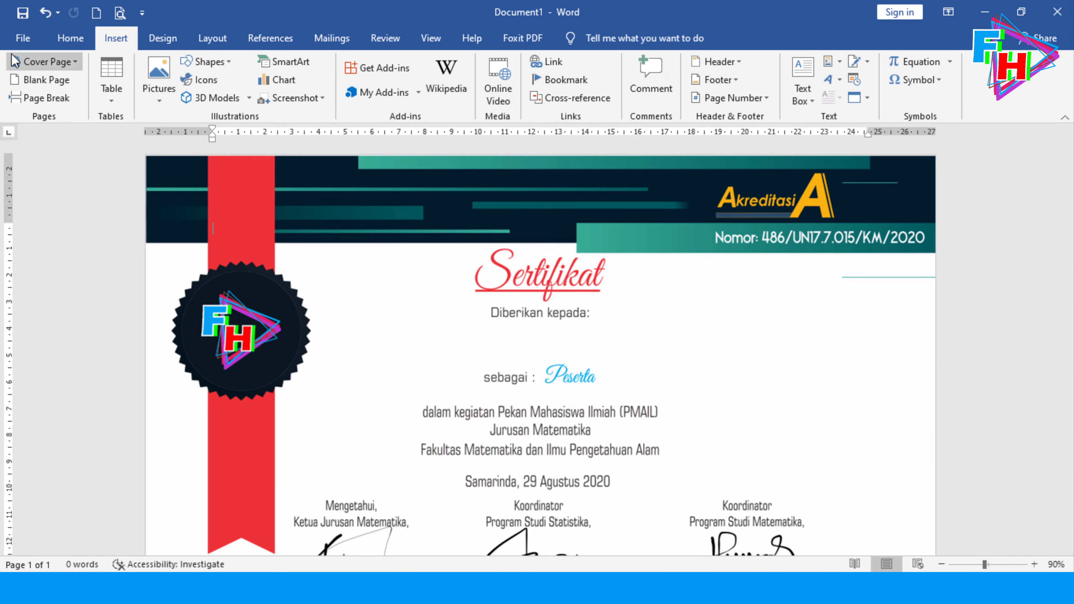
left_click(208, 62)
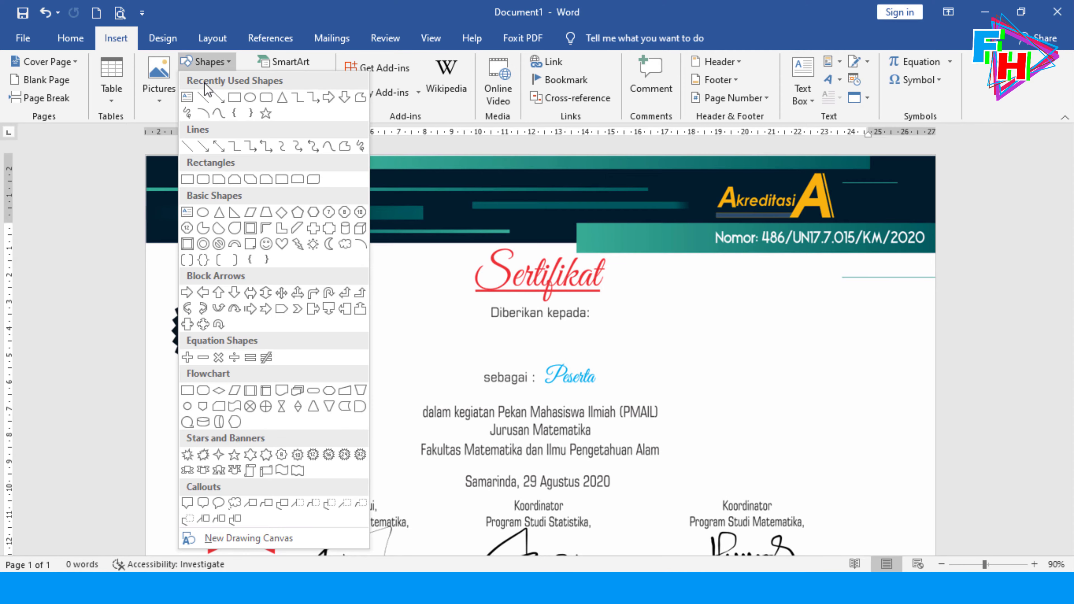
left_click(188, 98)
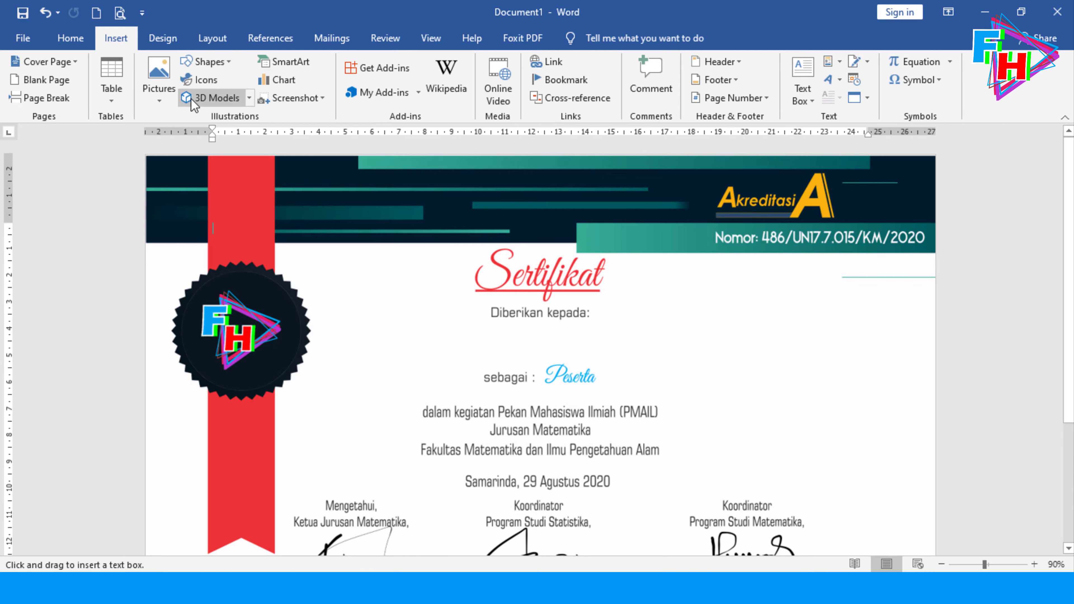
left_click_drag(145, 309, 935, 355)
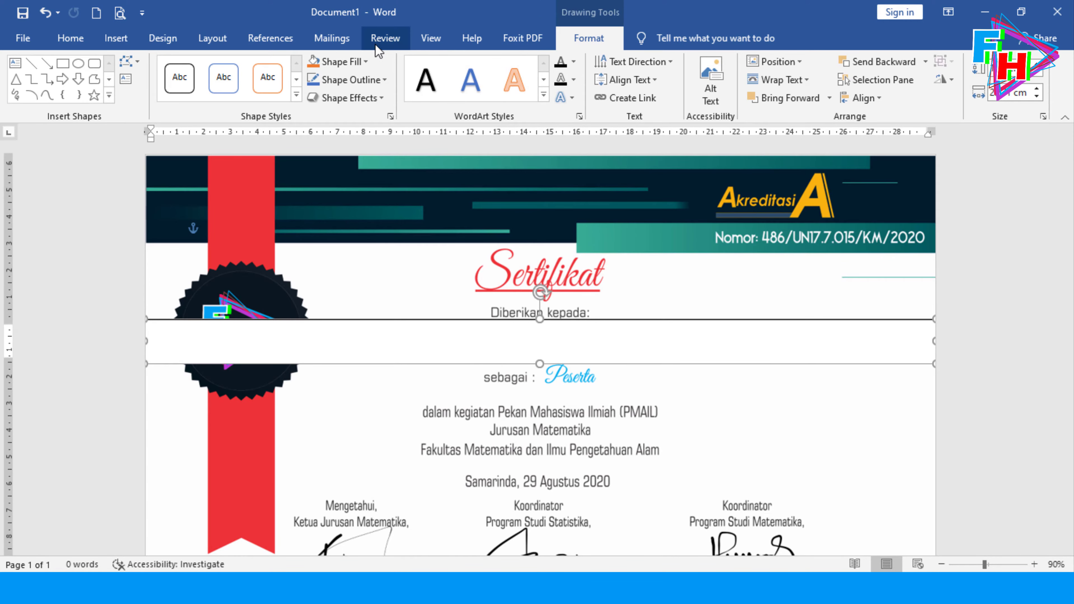
Remove both the fill and the outline from the text box under "Diberikan kepada:"
left_click(367, 59)
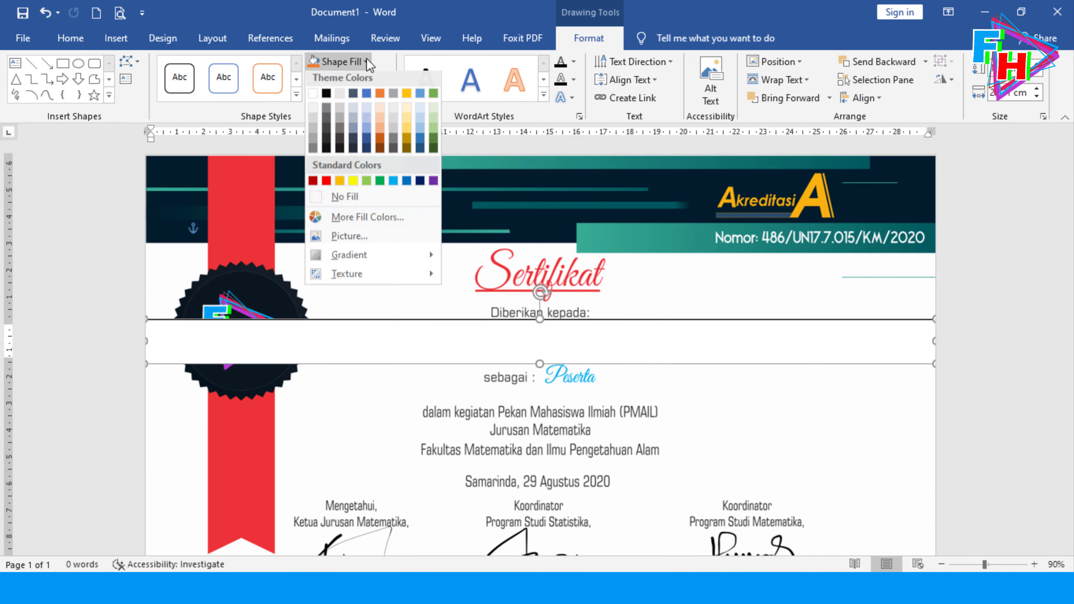
left_click(347, 200)
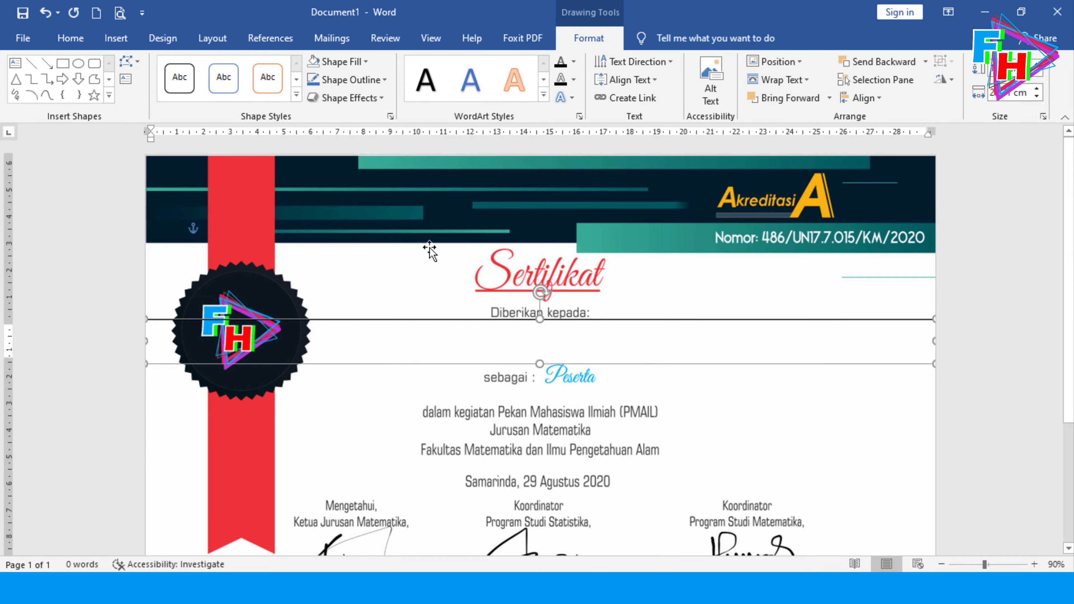
left_click(380, 79)
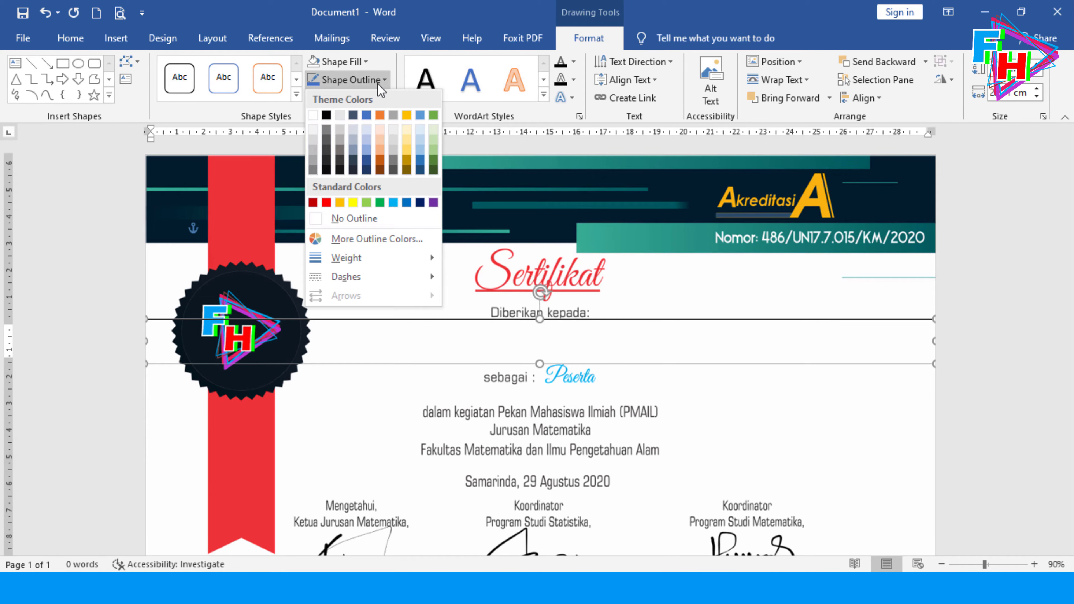
left_click(350, 219)
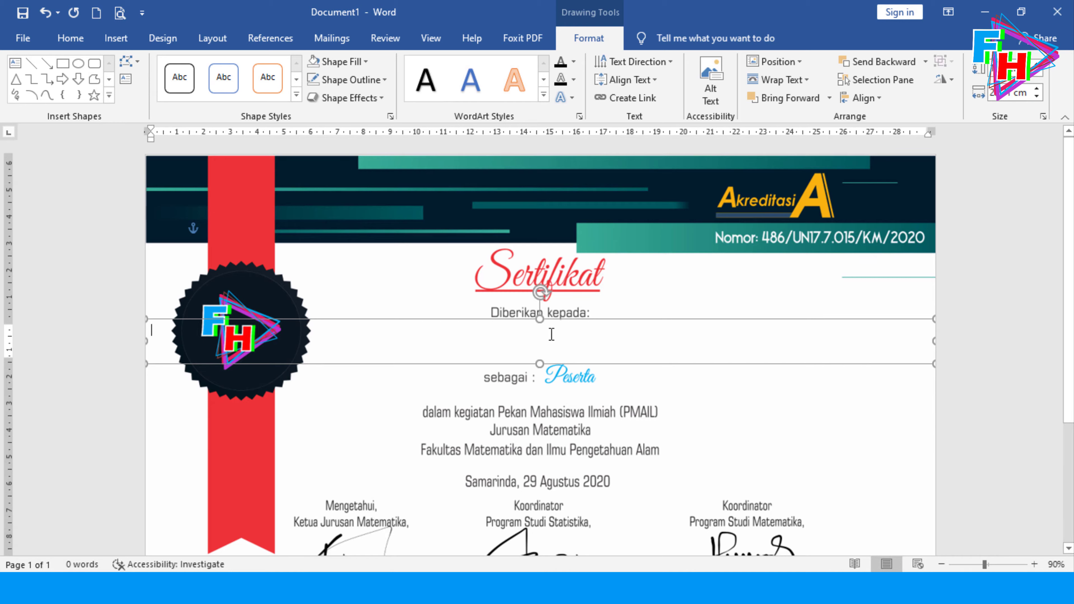
Center the paragraph inside the name text box
left_click(70, 38)
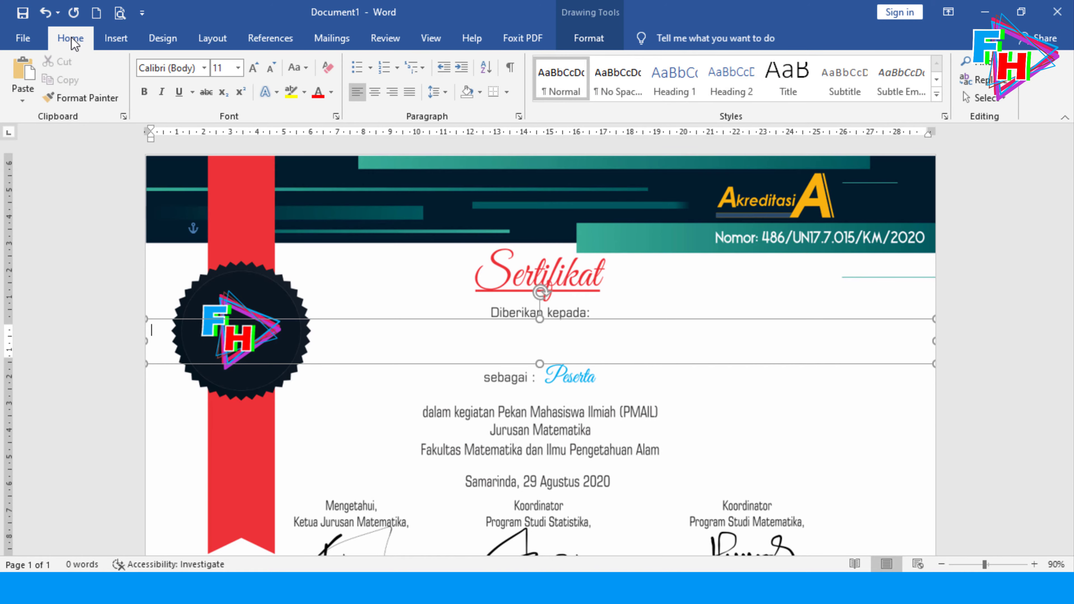
left_click(374, 92)
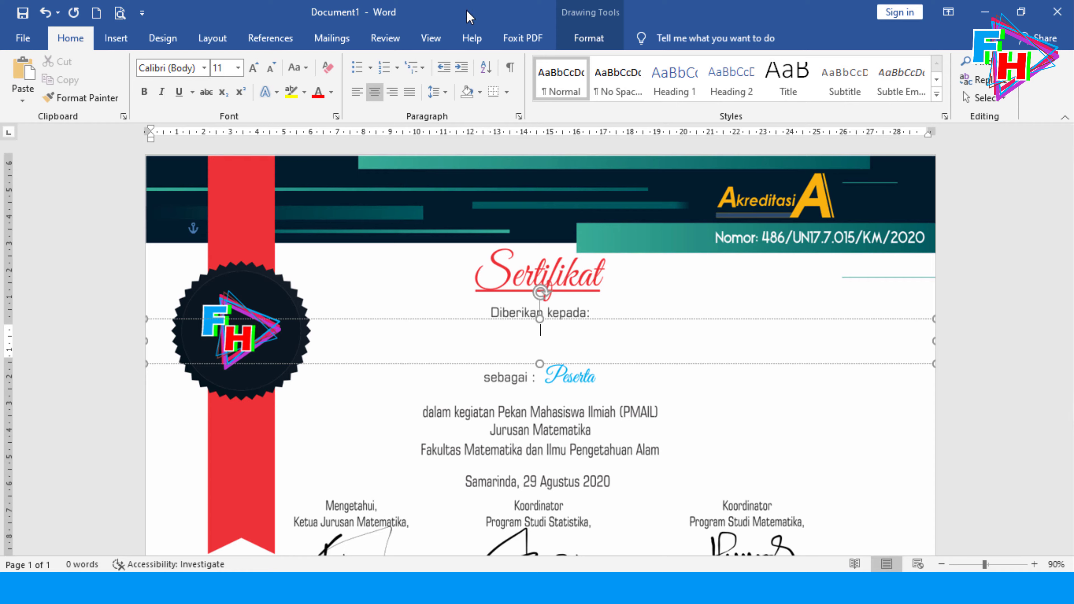
Switch to the Excel workbook Daftar Hadir Kegiatan PMAIL Tahun 2020 and examine its sheets, particularly the participant list in Nama MABA 20
left_click(331, 39)
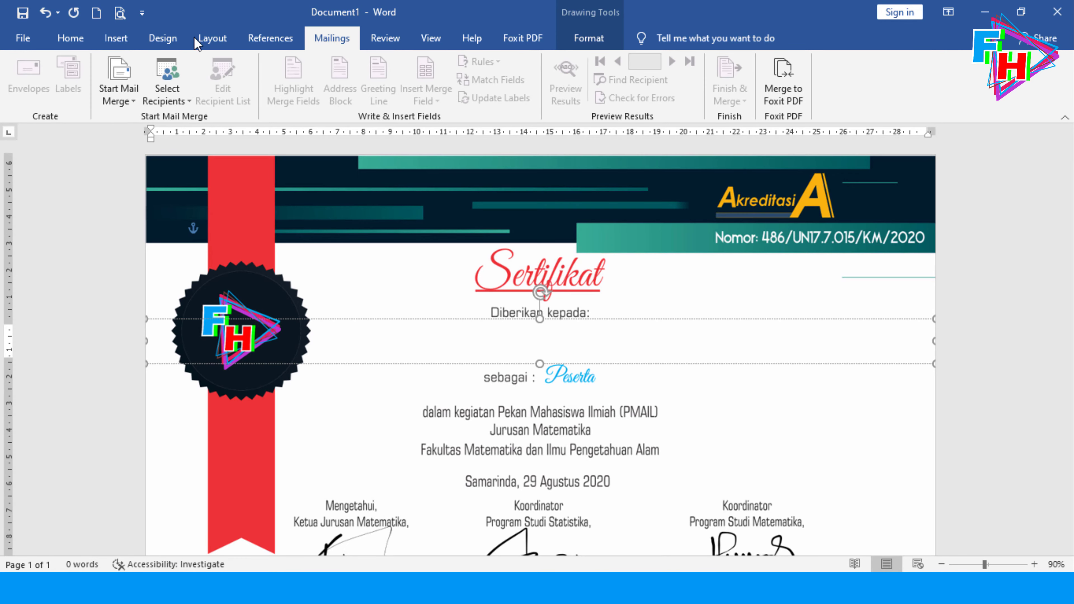
left_click(181, 89)
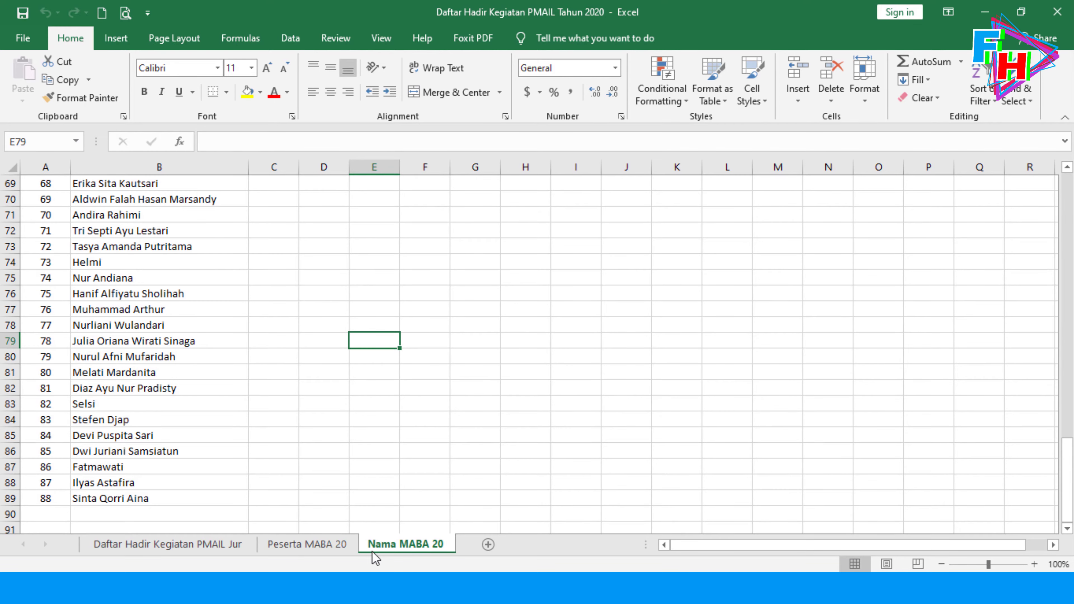
left_click(317, 547)
left_click(169, 545)
left_click(281, 549)
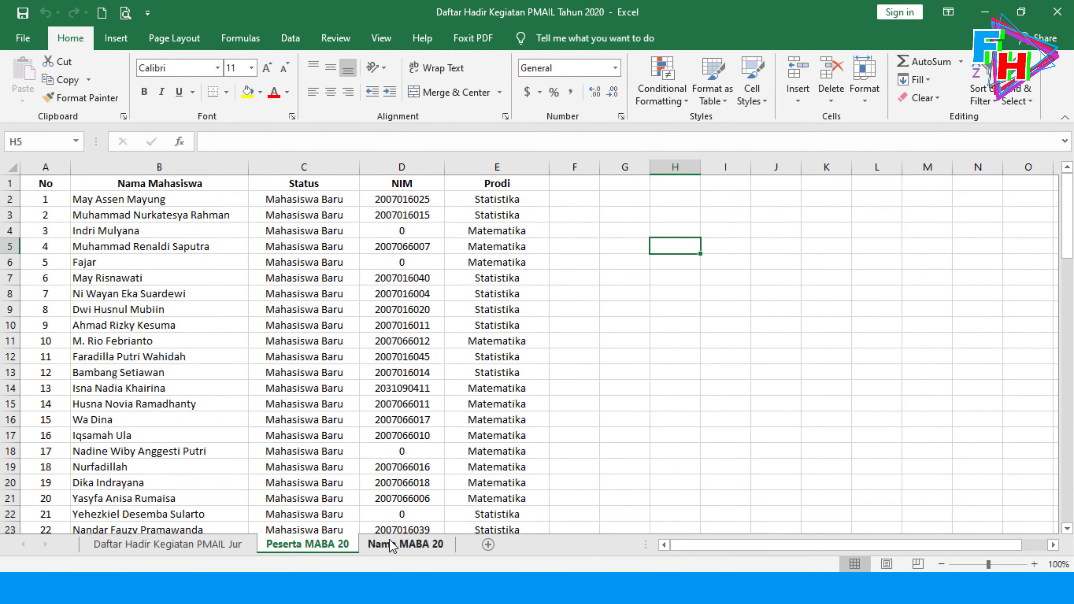
left_click(393, 545)
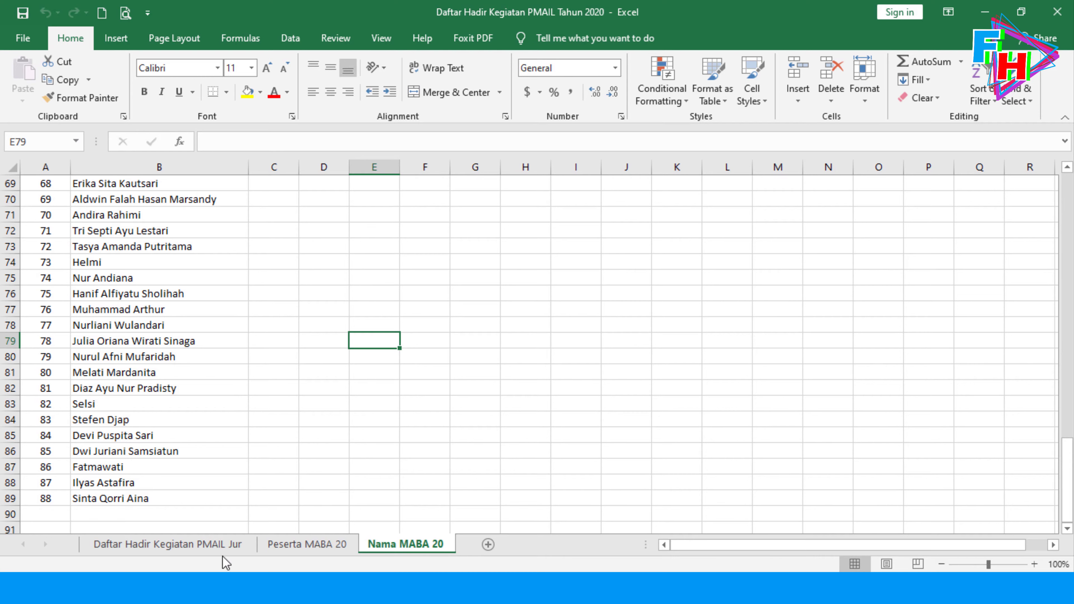
right_click(392, 545)
left_click(448, 407)
left_click(398, 546)
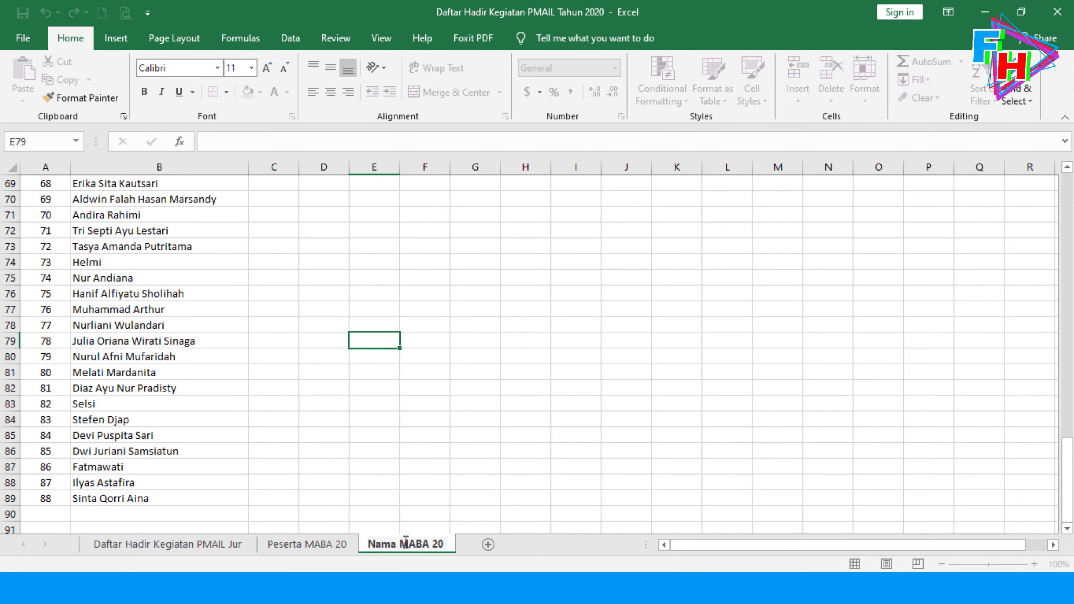
left_click(420, 353)
scroll(211, 352, "up", 19)
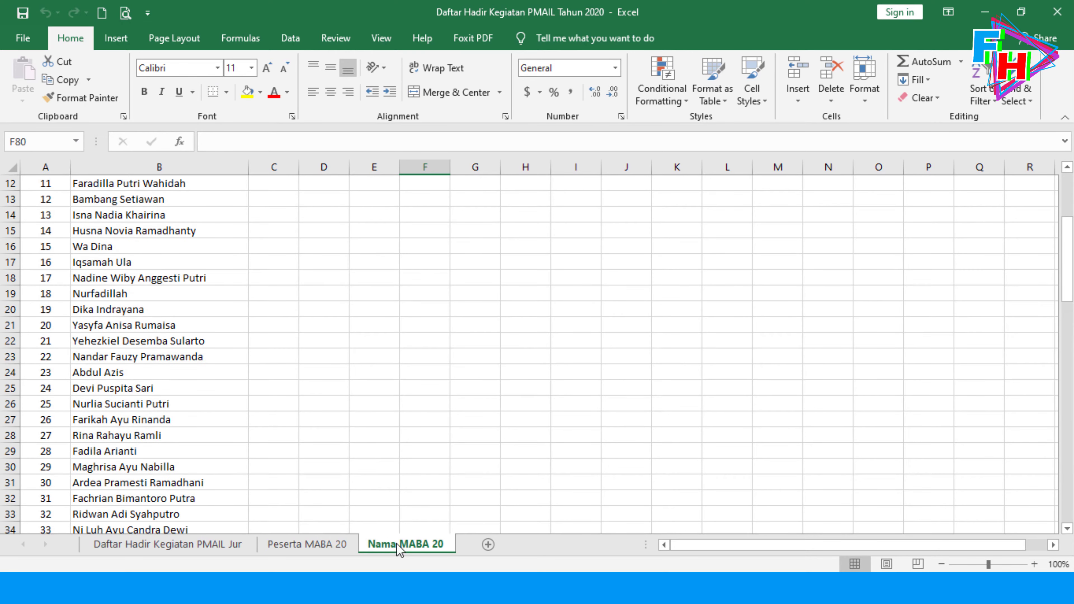
Back in Word, use sheet Nama MABA 20 of Daftar Hadir Kegiatan PMAIL Tahun 2020 (E: > Sertifikat Contoh > Bahan Video 1) as the recipient list
key("alt+Tab")
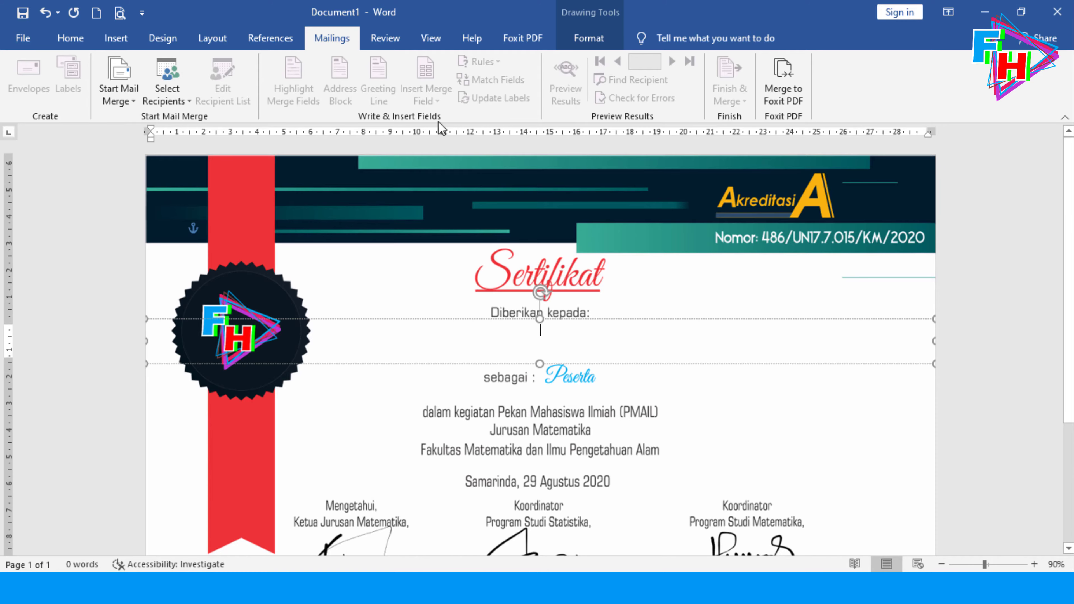
left_click(175, 102)
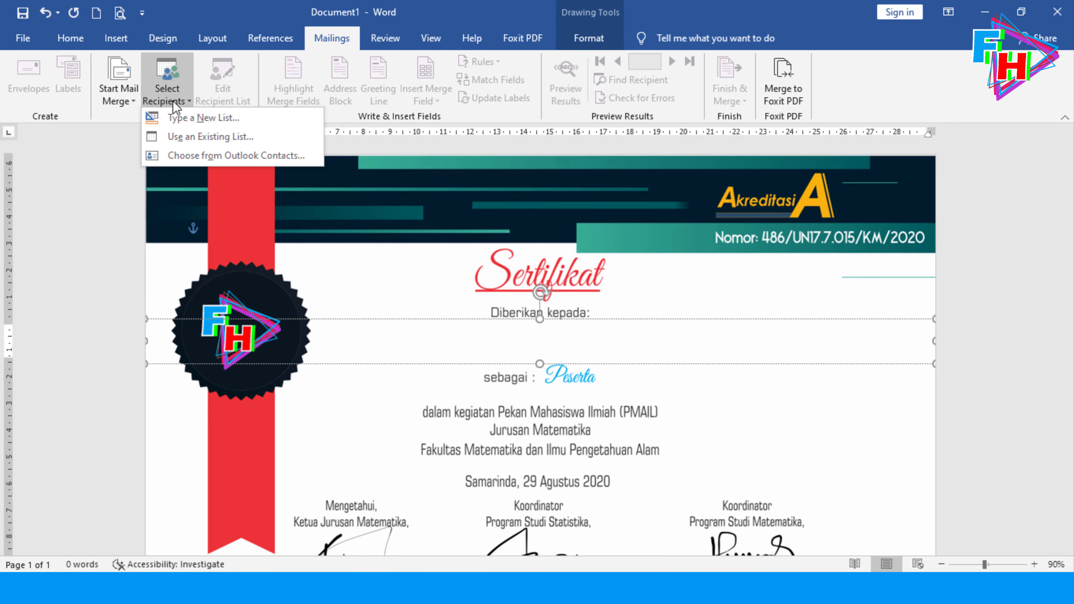
left_click(223, 138)
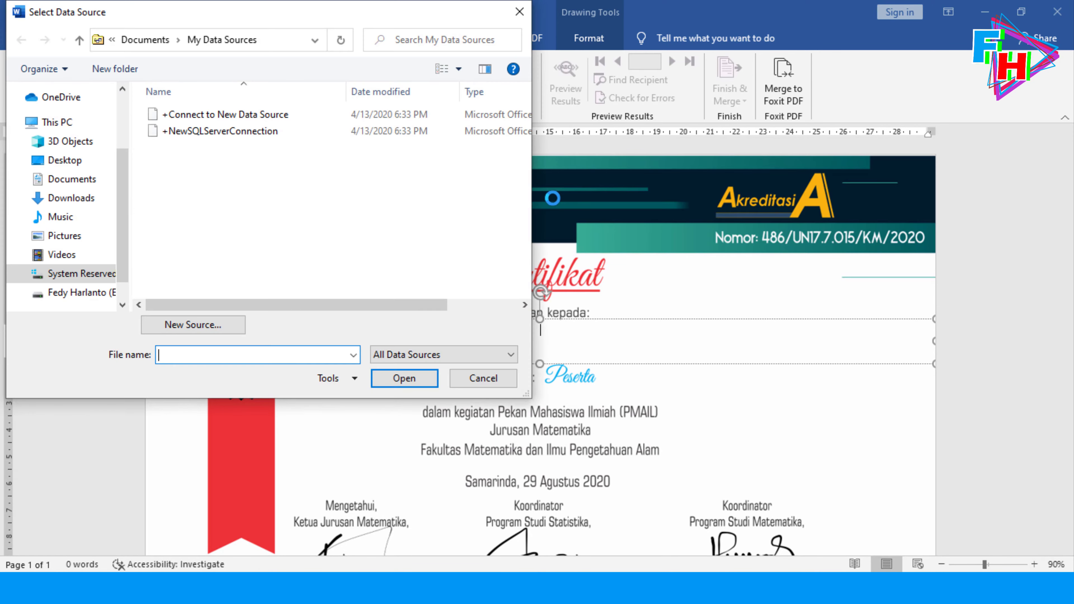
left_click(76, 292)
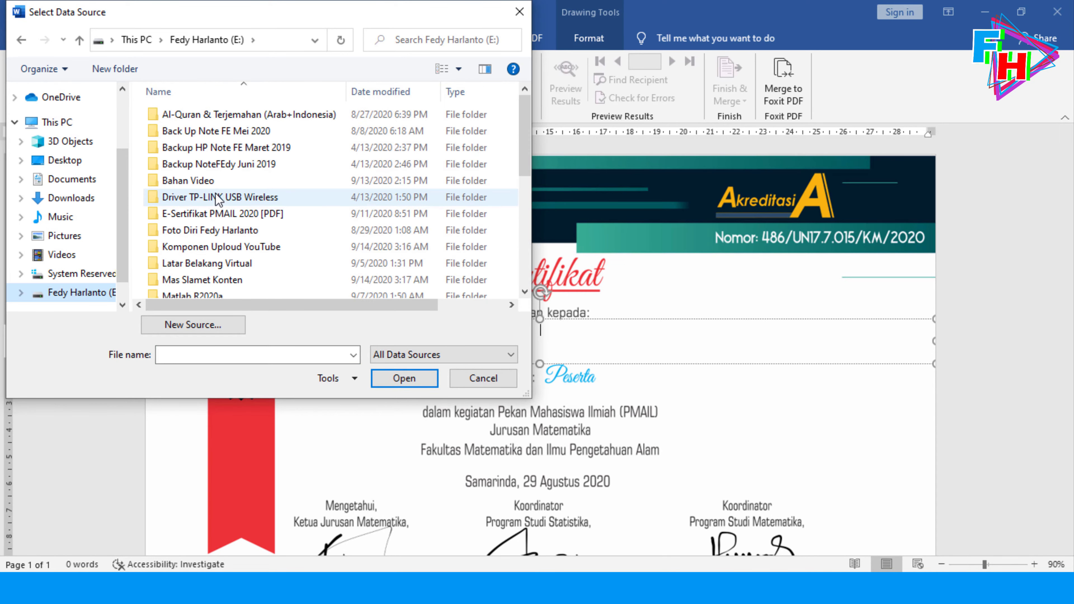
scroll(218, 199, "down", 5)
left_click(203, 225)
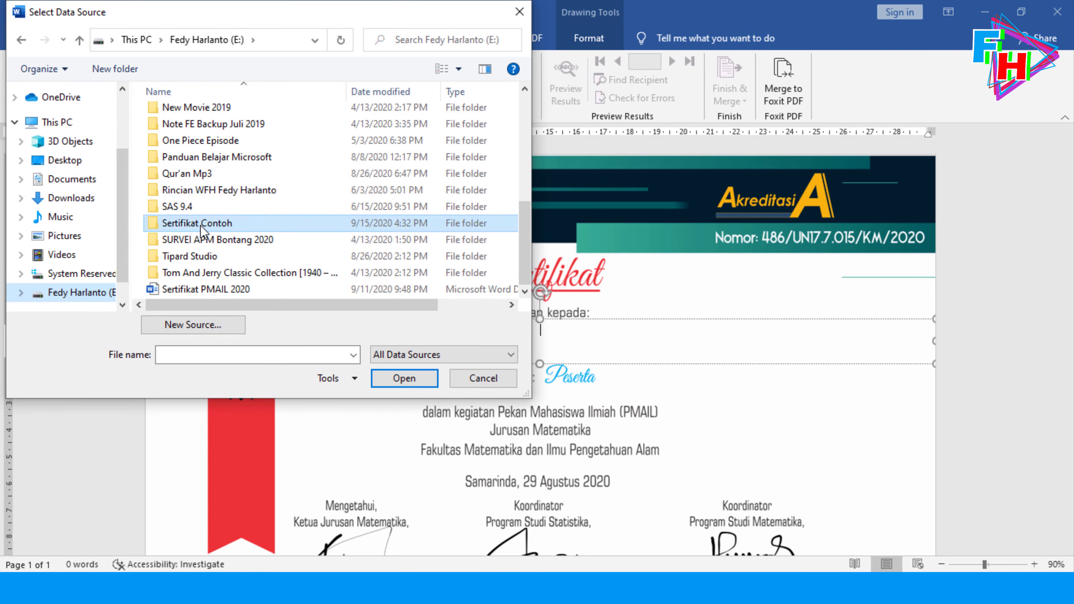
double_click(202, 229)
double_click(175, 163)
left_click(175, 122)
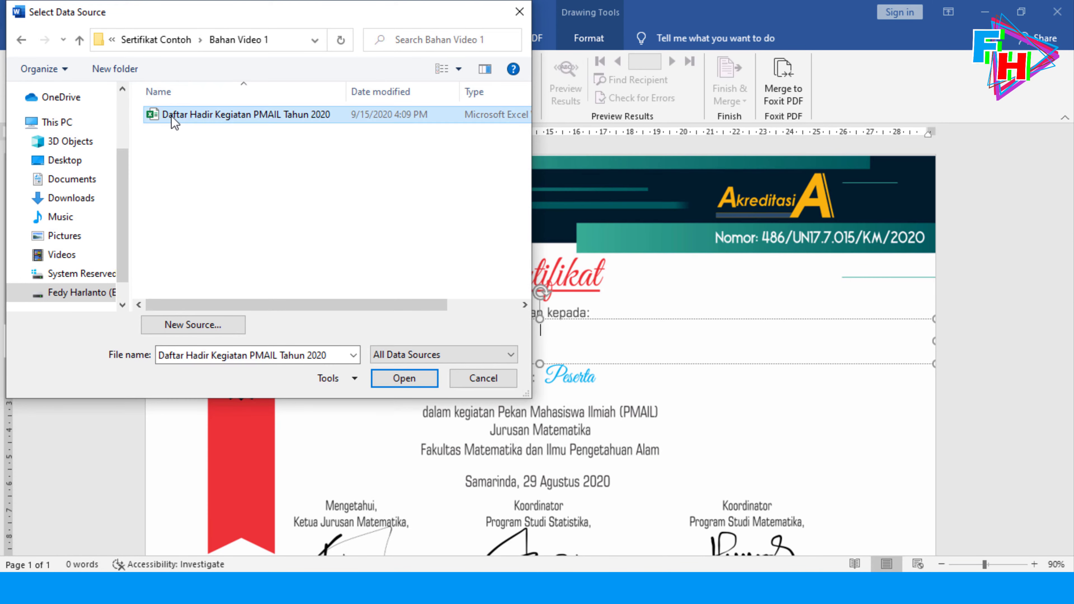
left_click(384, 380)
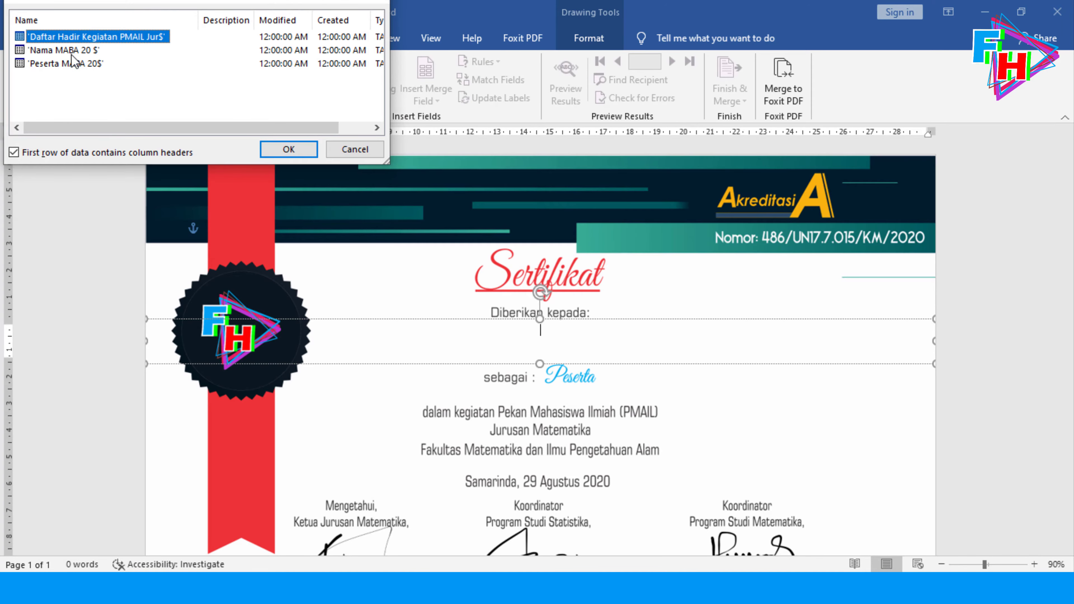
left_click(73, 51)
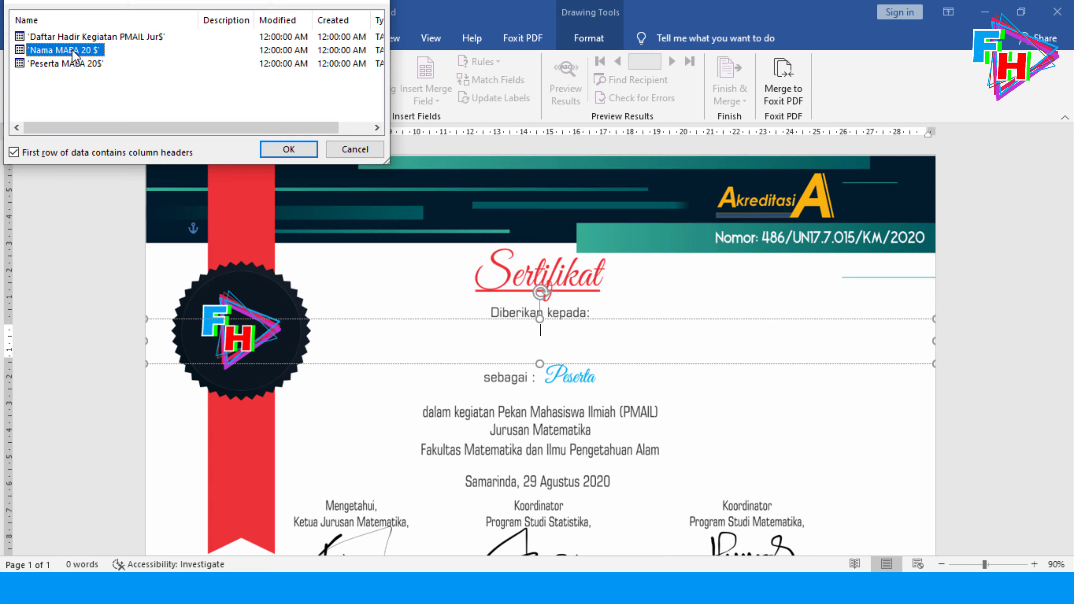
left_click(295, 149)
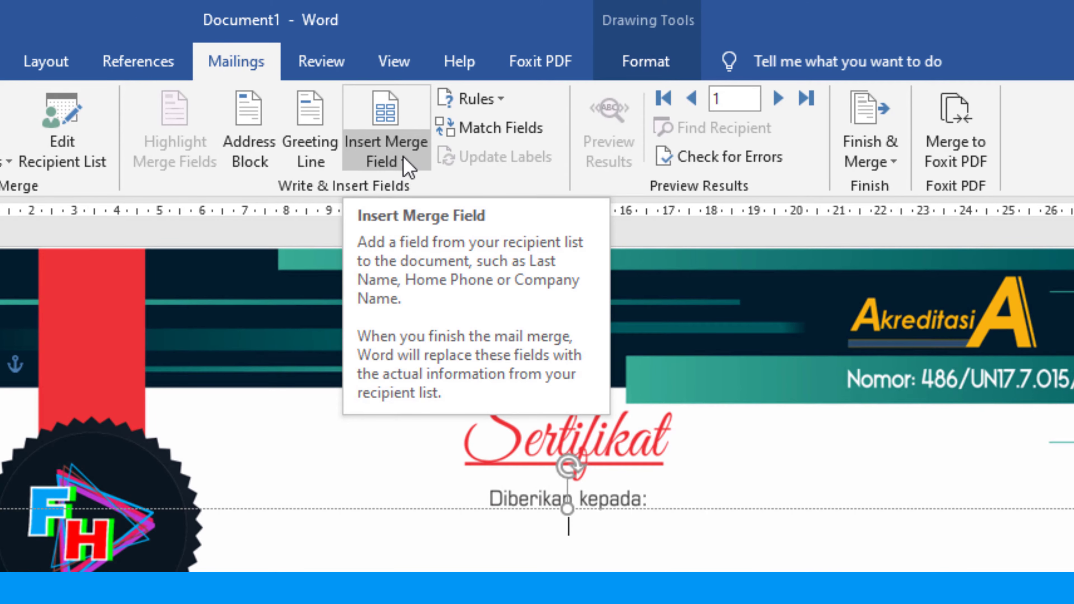
Insert the Nama_Mahasiswa_Baru merge field into the name text box
left_click(405, 167)
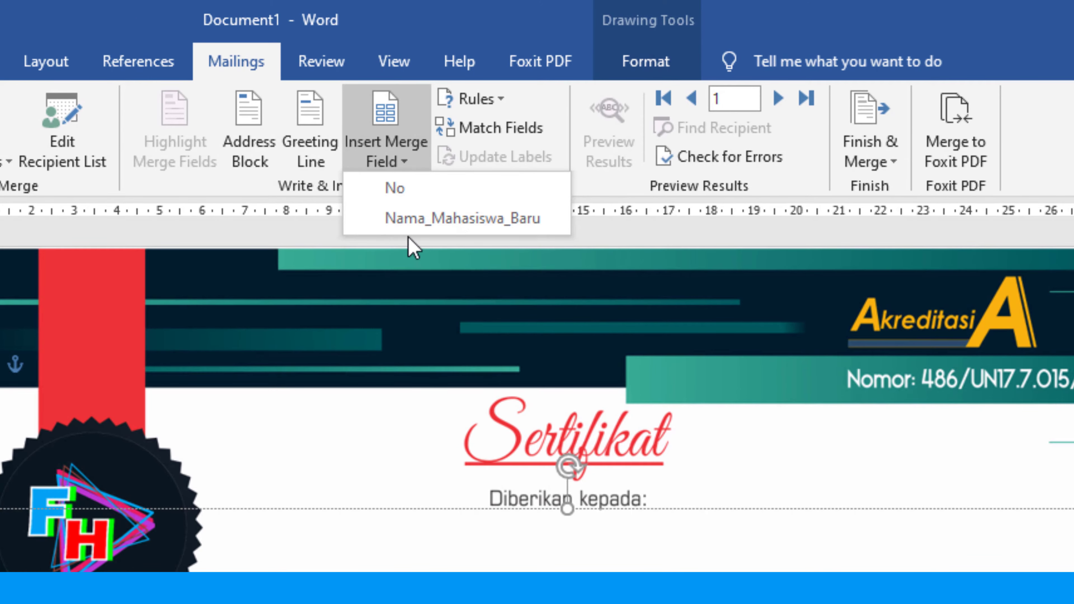
left_click(463, 218)
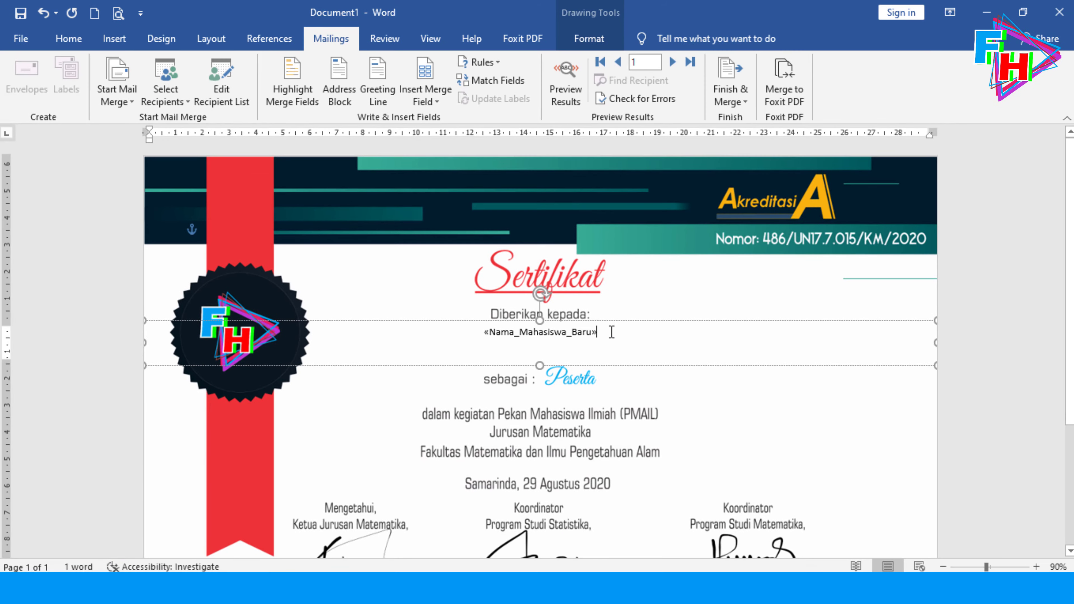
Change the font of the Nama_Mahasiswa_Baru merge field to Impact
left_click_drag(569, 331, 478, 331)
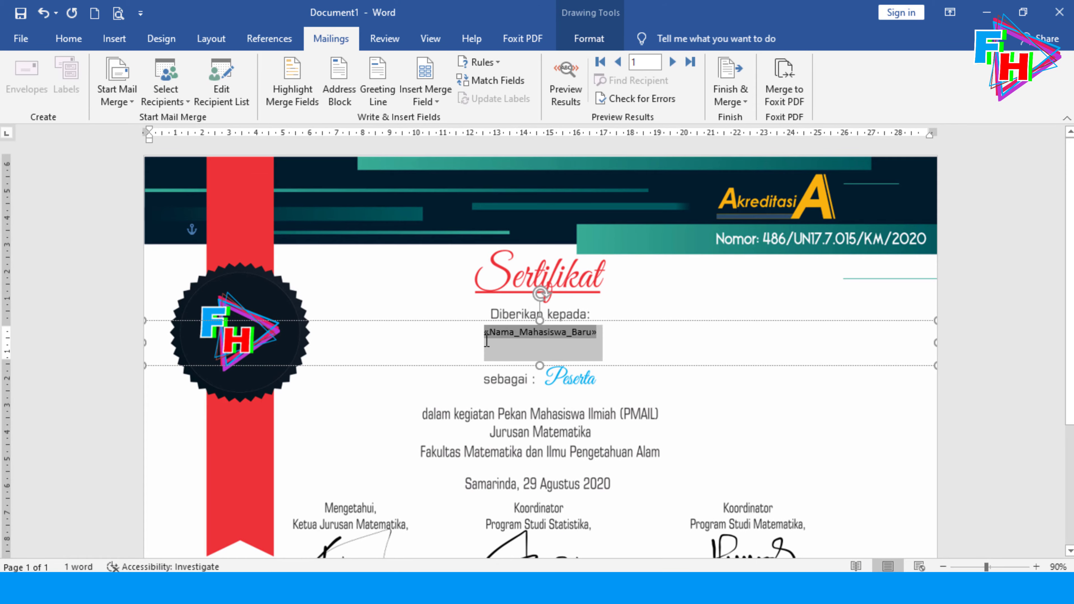
left_click(73, 40)
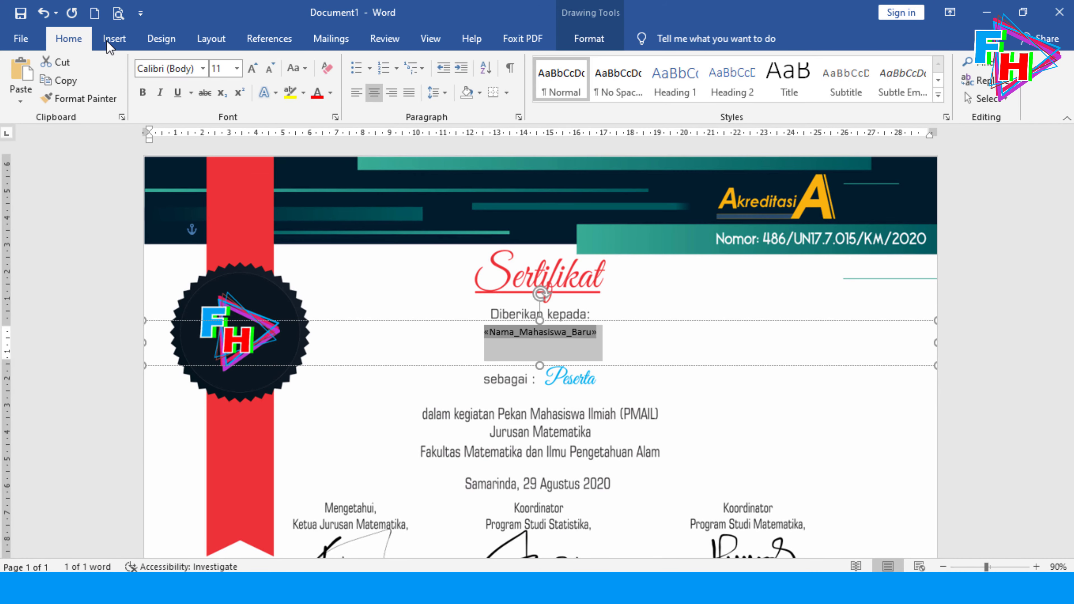
left_click(205, 69)
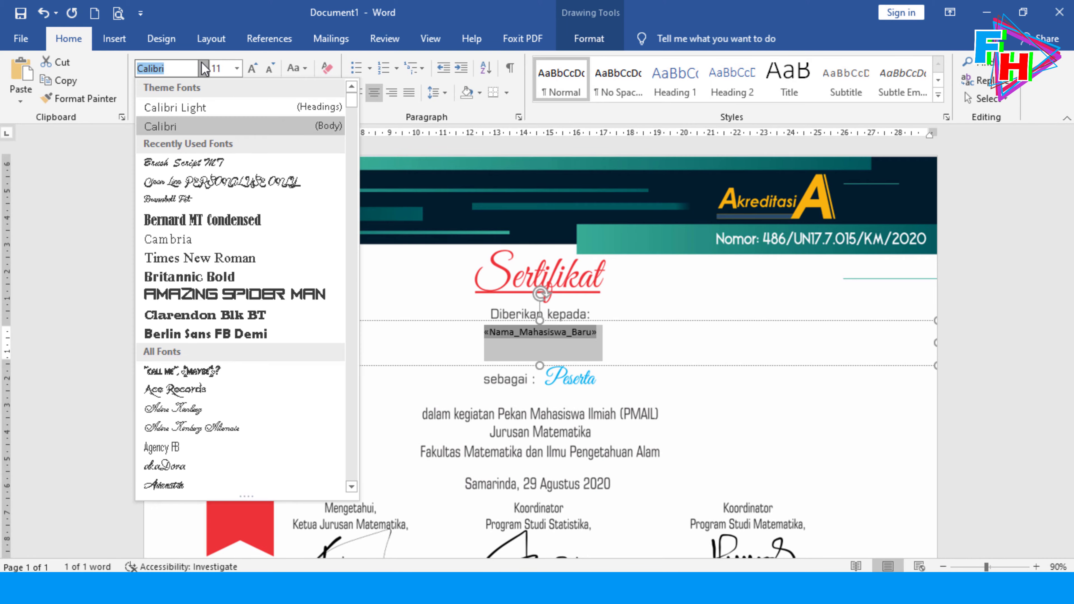
scroll(209, 263, "down", 15)
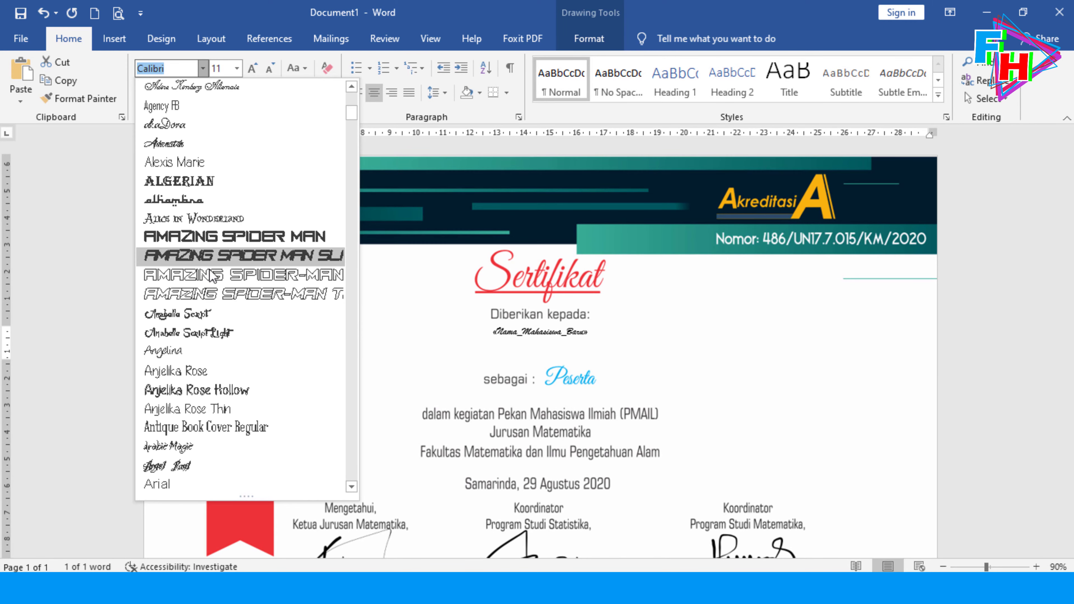
scroll(210, 316, "down", 12)
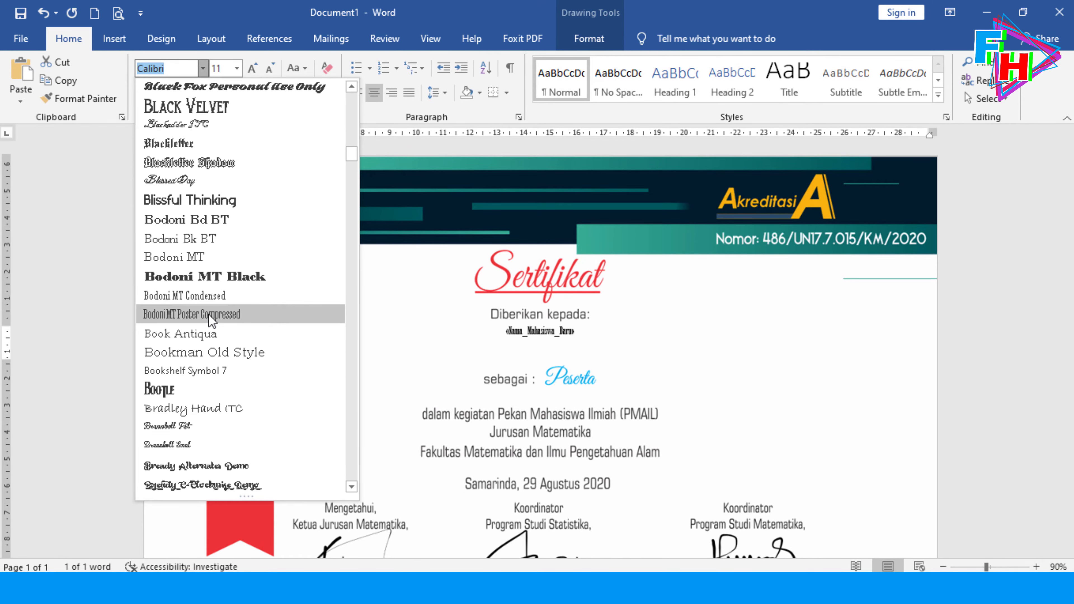
scroll(208, 323, "down", 15)
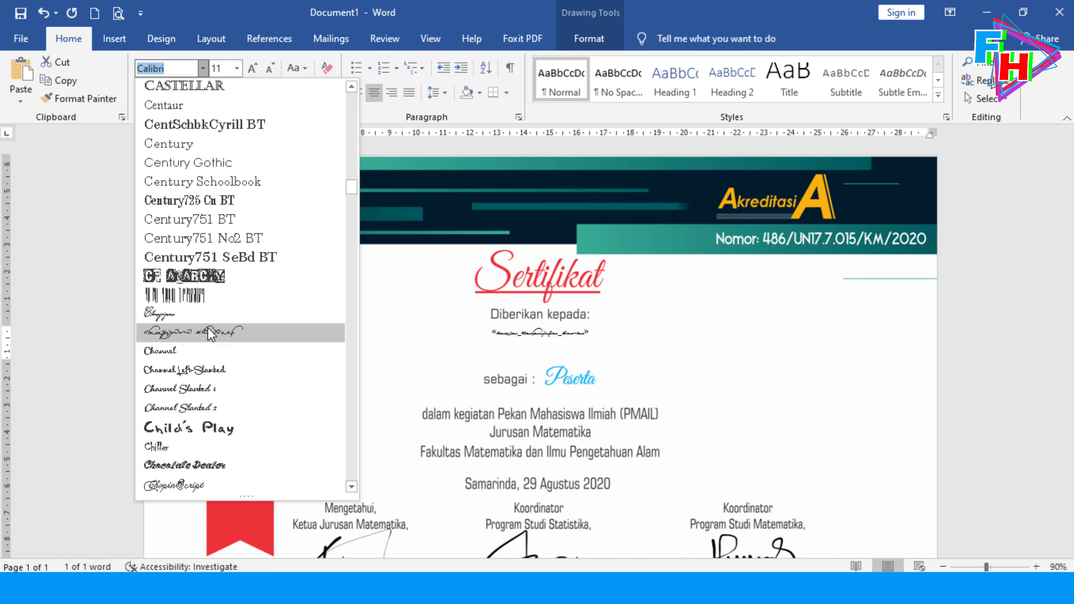
scroll(209, 333, "down", 15)
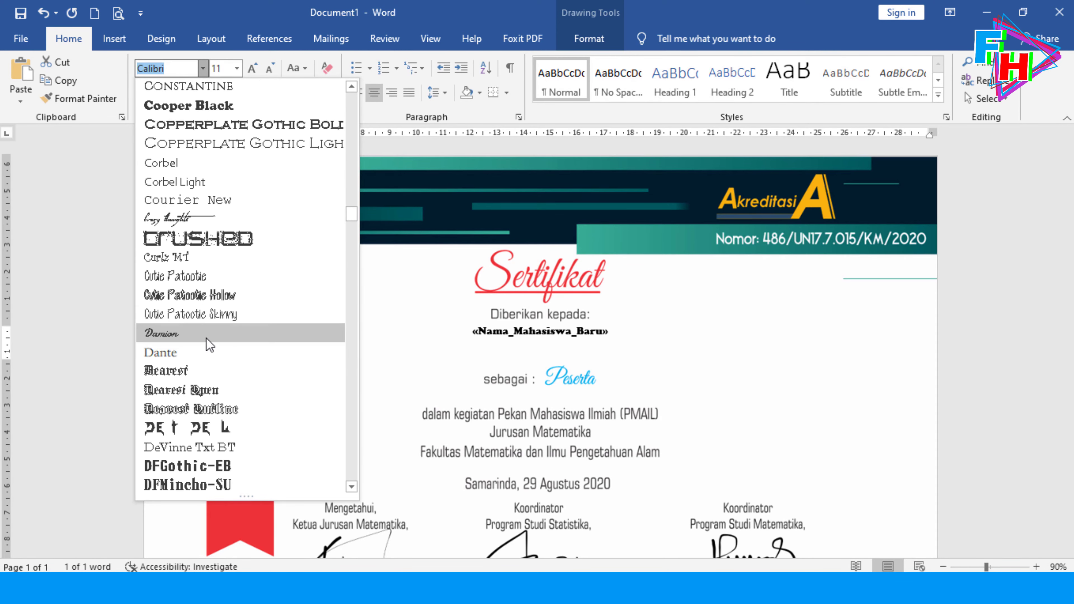
left_click(161, 257)
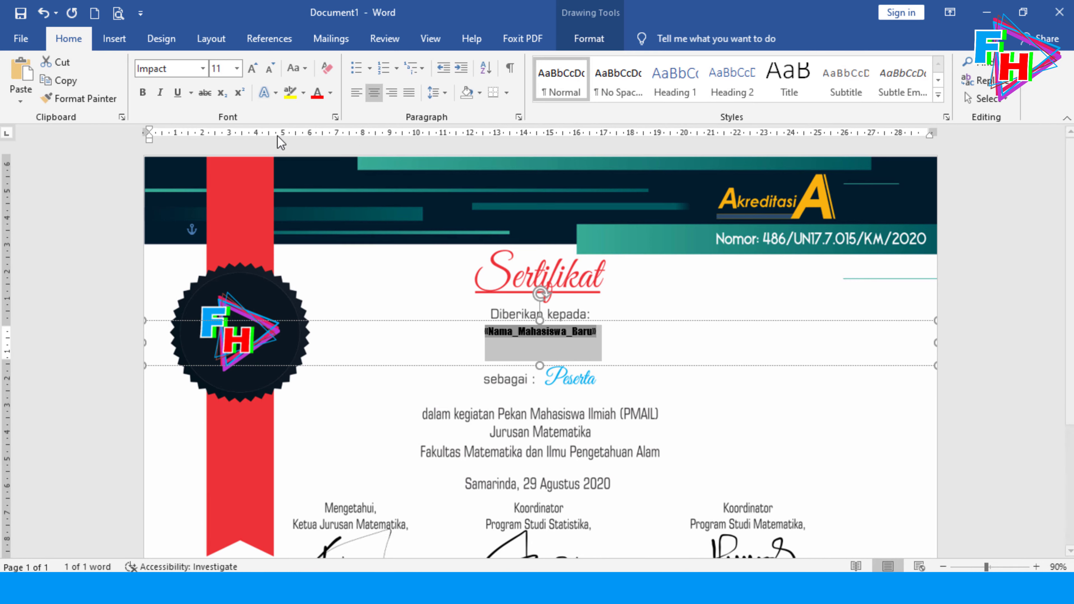
Increase the font size of the Nama_Mahasiswa_Baru merge field to 26
left_click(253, 69)
left_click(256, 69)
left_click(257, 70)
left_click(257, 70)
left_click(257, 70)
left_click(257, 71)
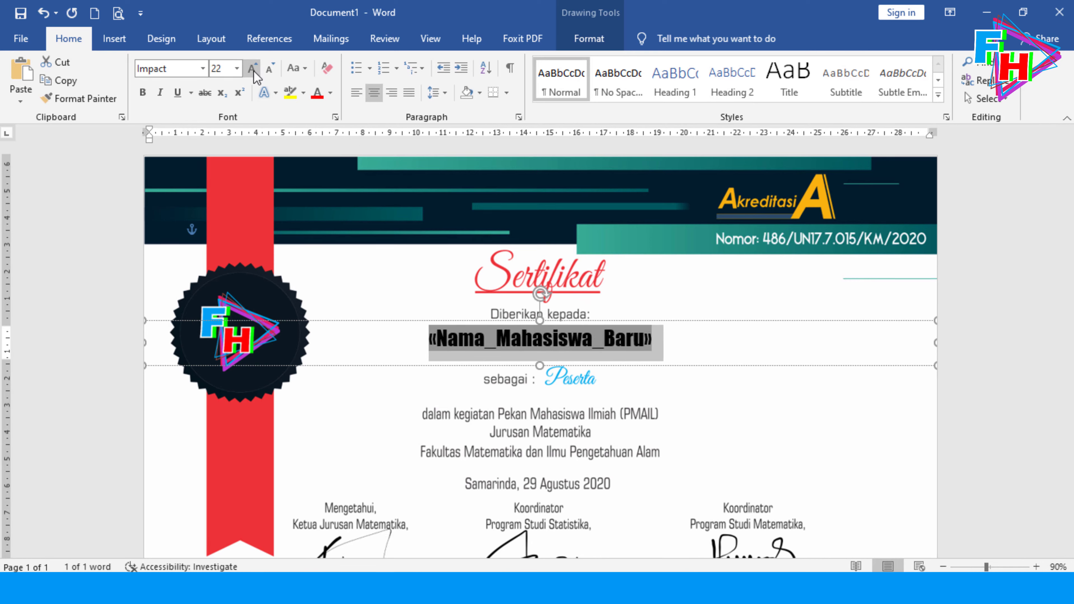
left_click(253, 69)
left_click(253, 70)
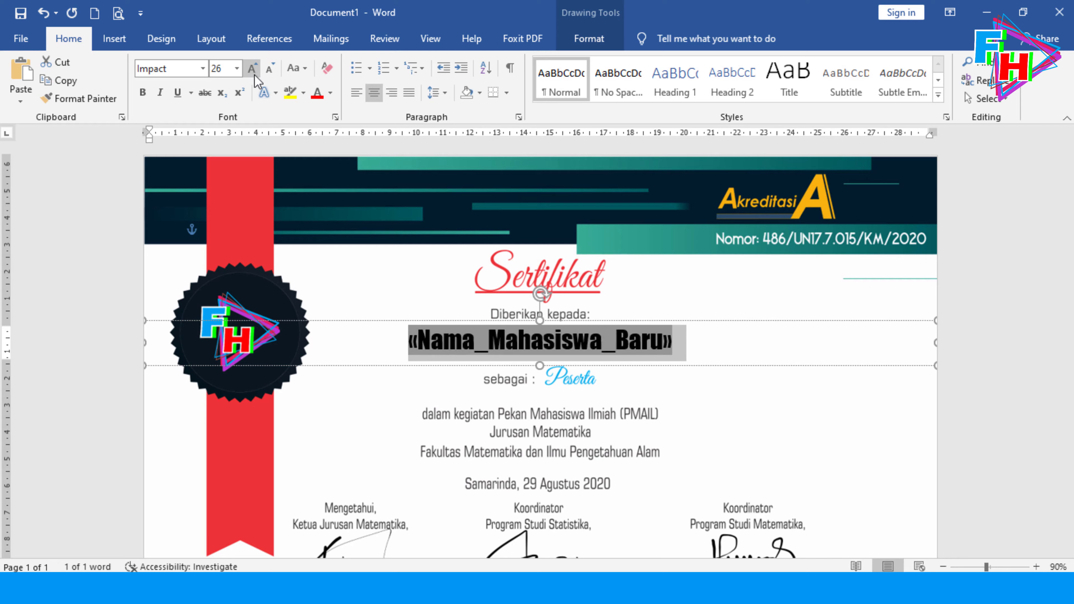
left_click(696, 341)
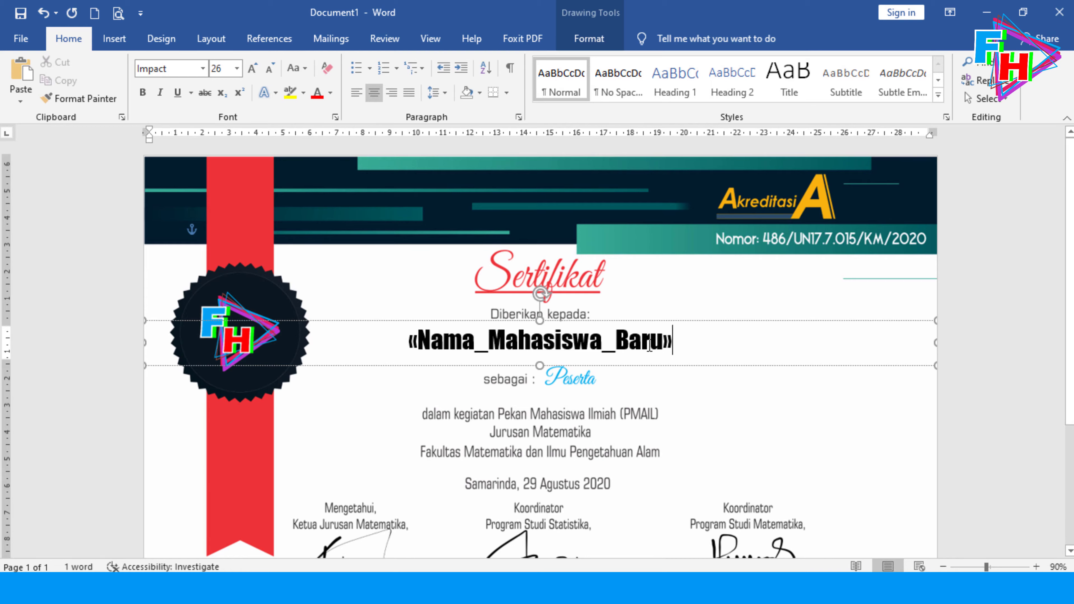
Change the font color of the Nama_Mahasiswa_Baru merge field to the dark gold theme shade
left_click_drag(706, 345, 324, 343)
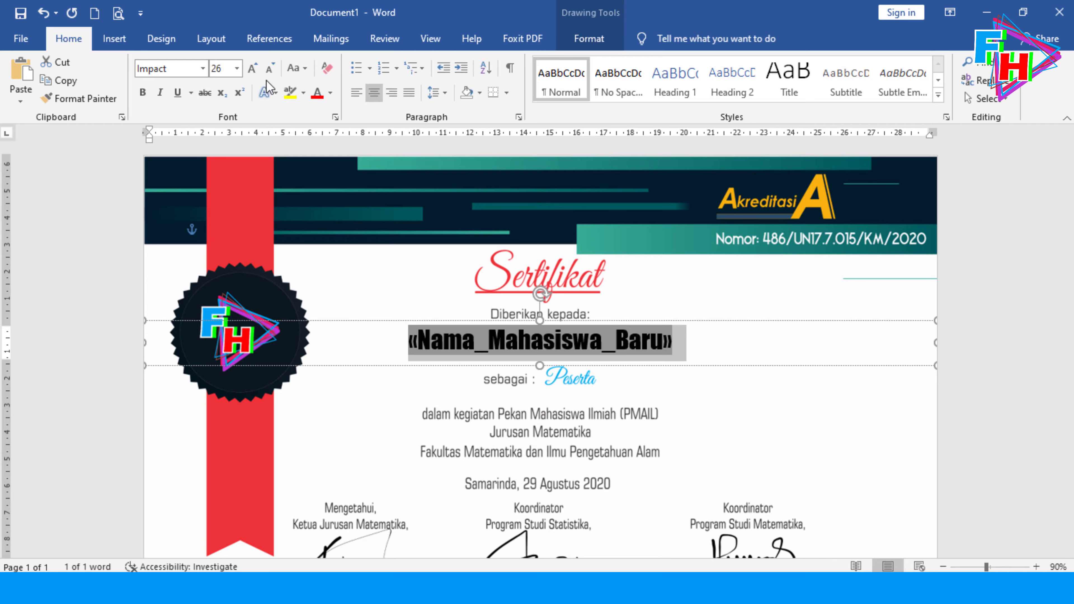
left_click(330, 93)
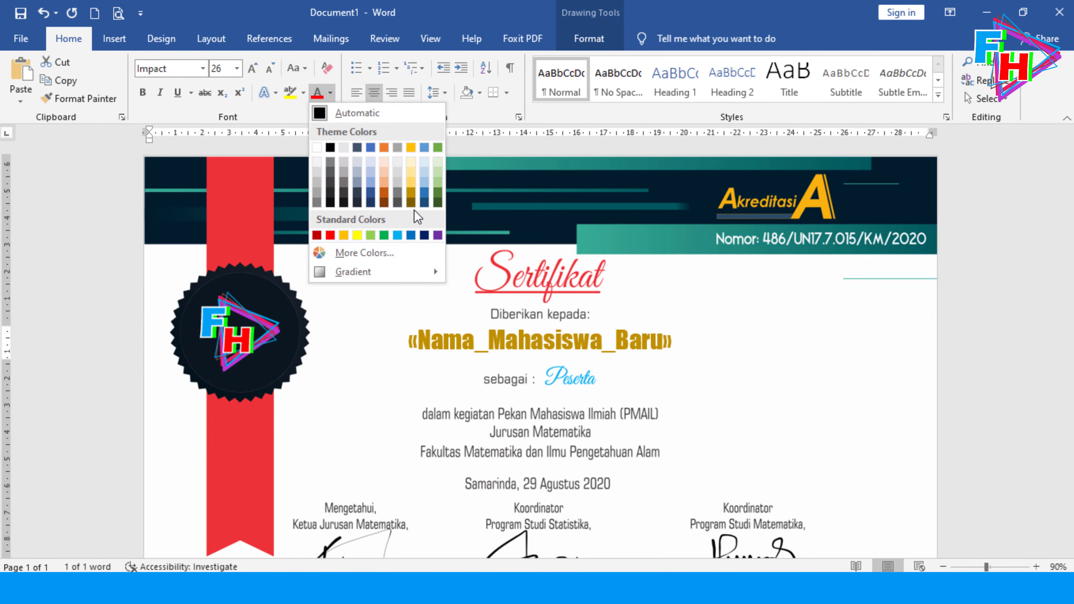
key("Escape")
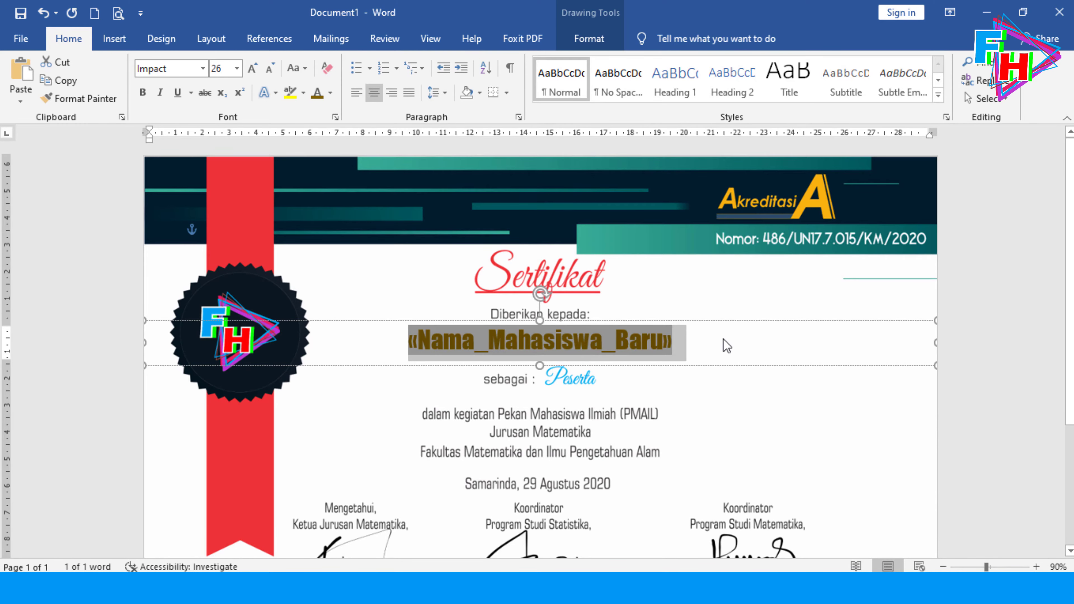
left_click(724, 342)
scroll(715, 335, "down", 5)
scroll(707, 329, "up", 3)
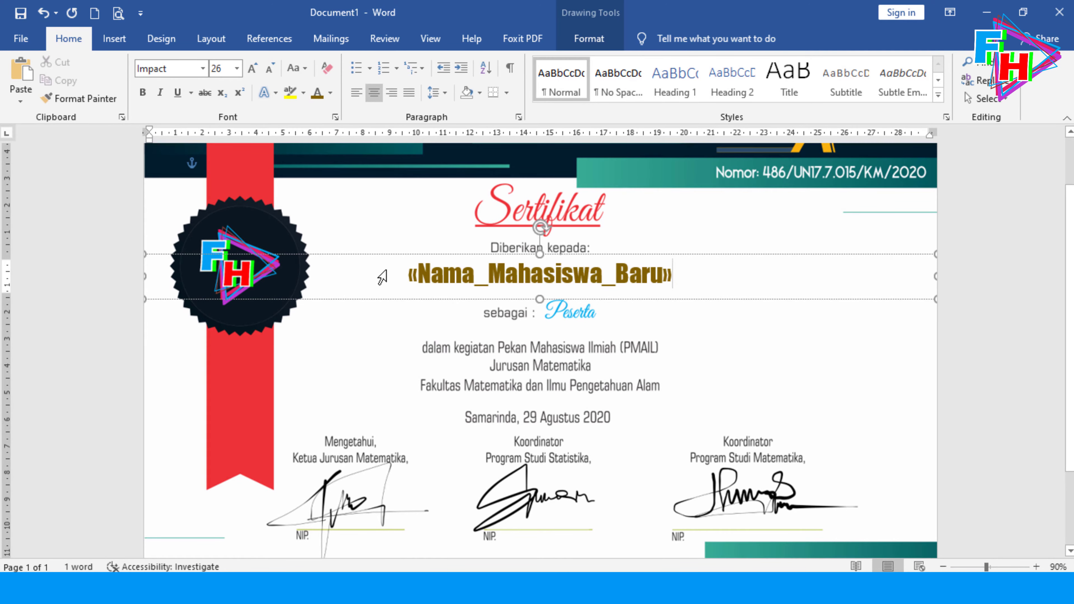
Preview the merge results so the name field displays the first recipient's name
left_click(382, 278)
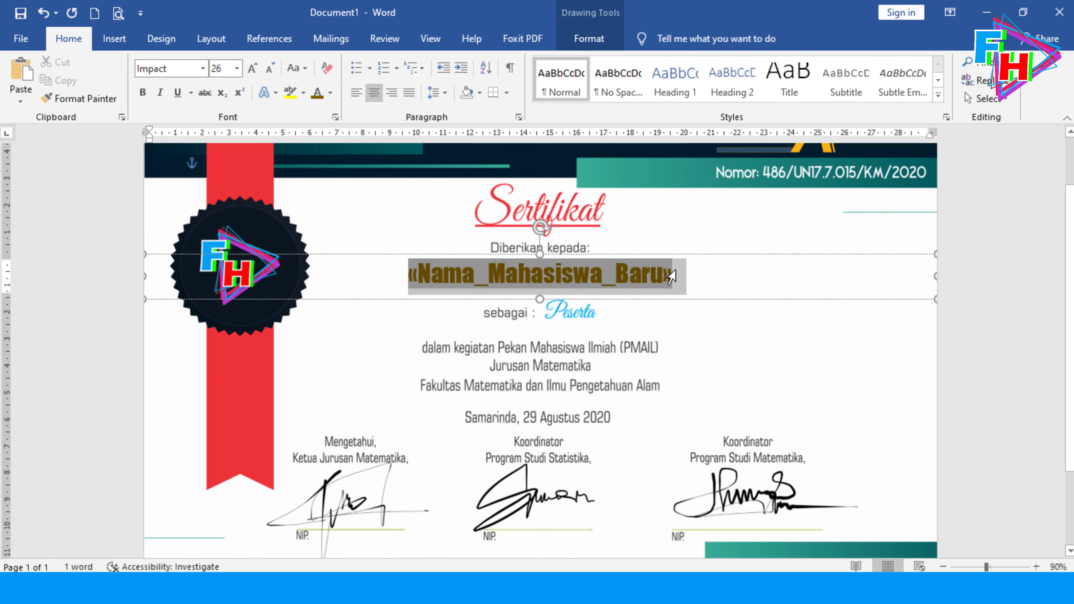
left_click(605, 33)
left_click(331, 37)
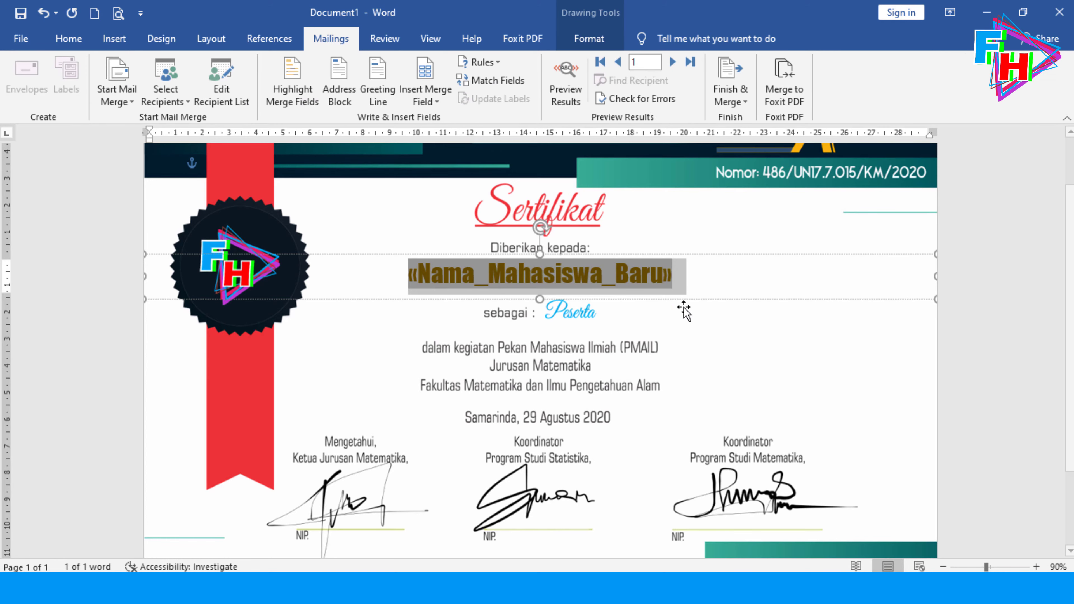
left_click(518, 273)
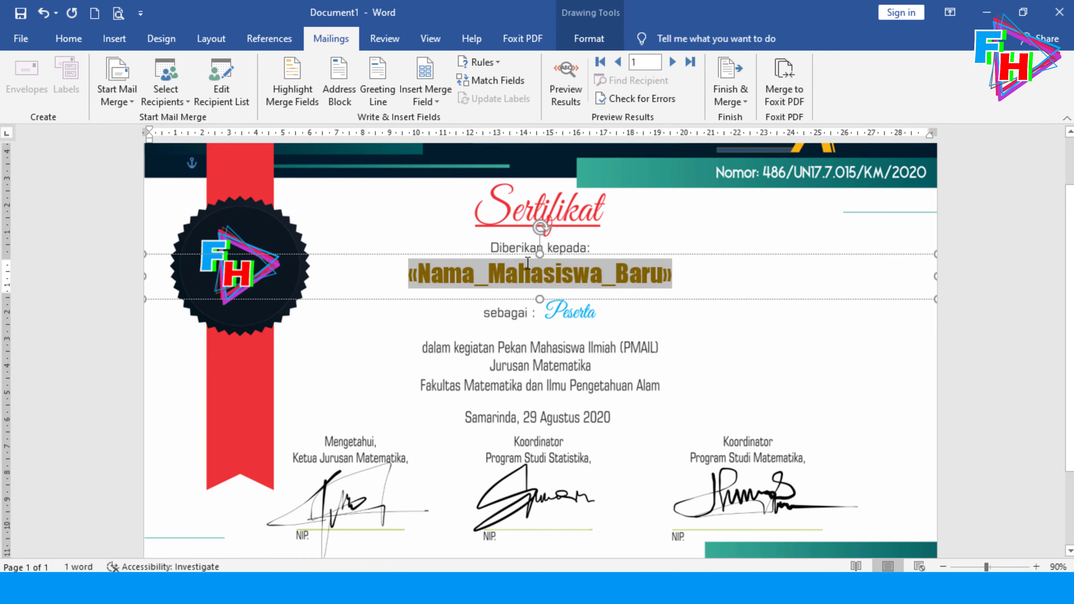
left_click(562, 95)
left_click(686, 259)
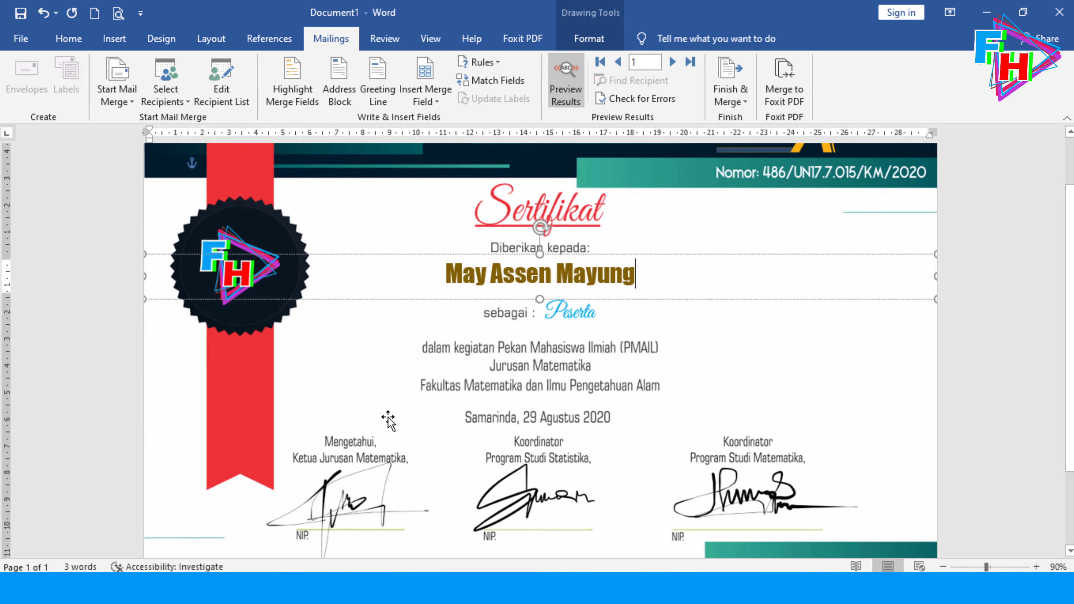
Switch to Excel and check the previewed name against the first entry in the Nama MABA 20 list
key("alt+Tab")
scroll(377, 246, "up", 4)
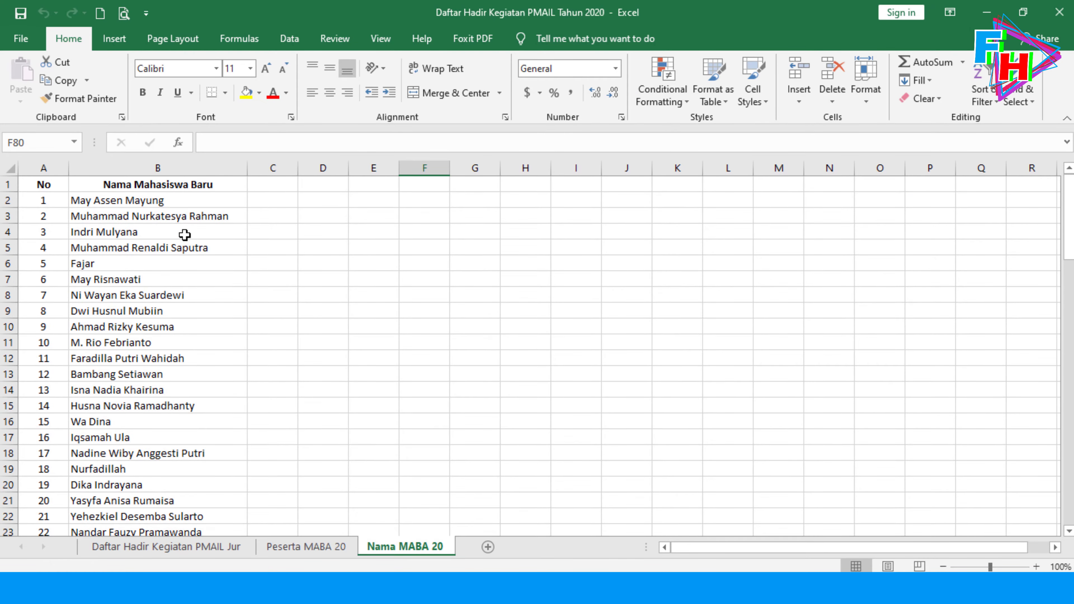
left_click(189, 203)
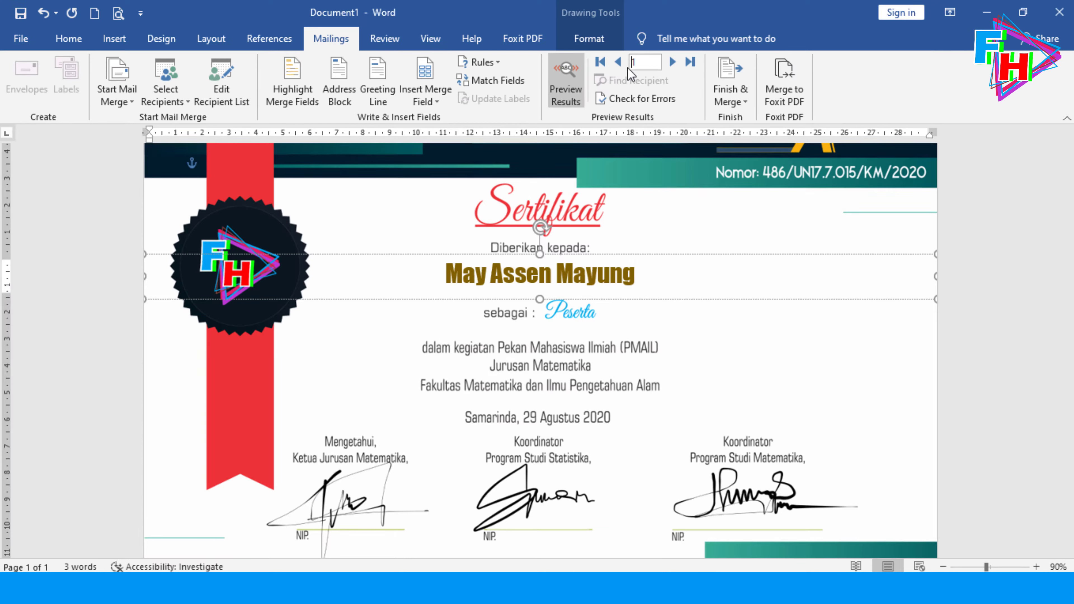
Preview the last recipient record in Word and compare it with the final name in the Excel list
left_click(690, 63)
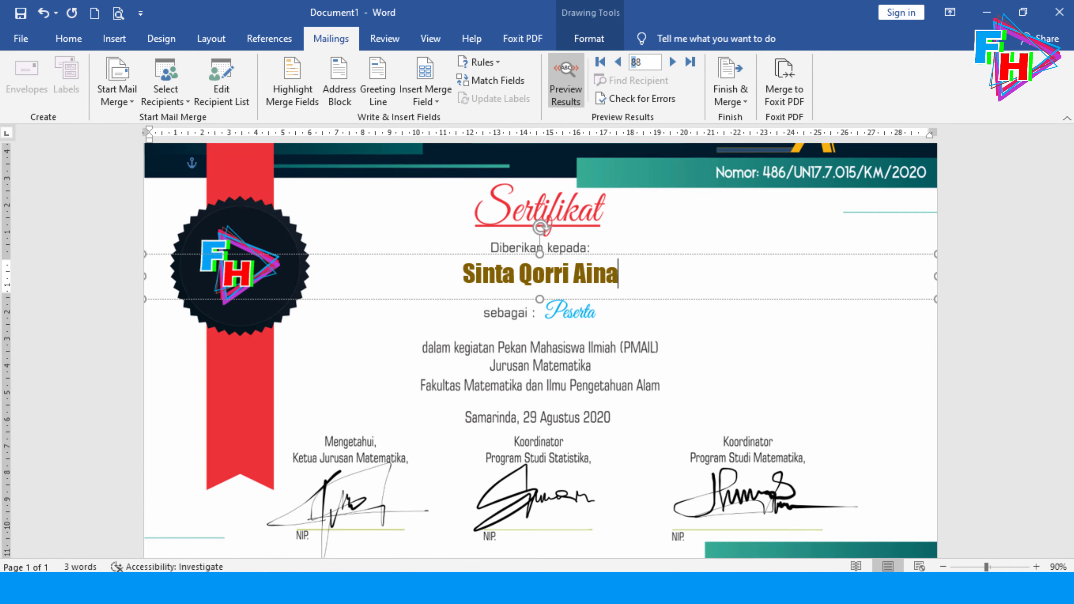
key("alt+Tab")
scroll(173, 341, "down", 11)
scroll(131, 338, "down", 19)
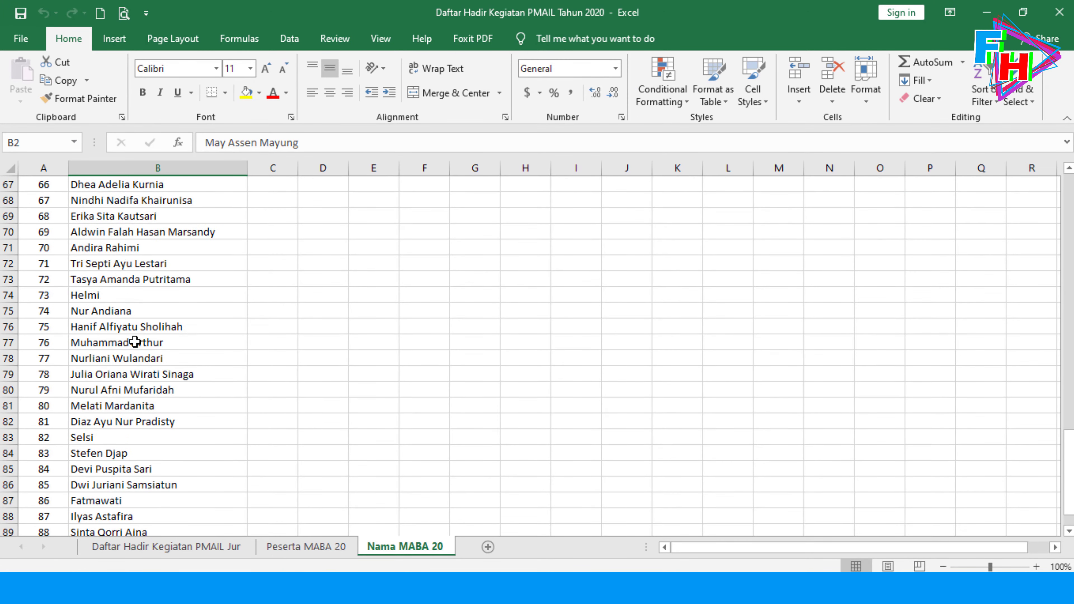
scroll(127, 348, "up", 5)
left_click(179, 384)
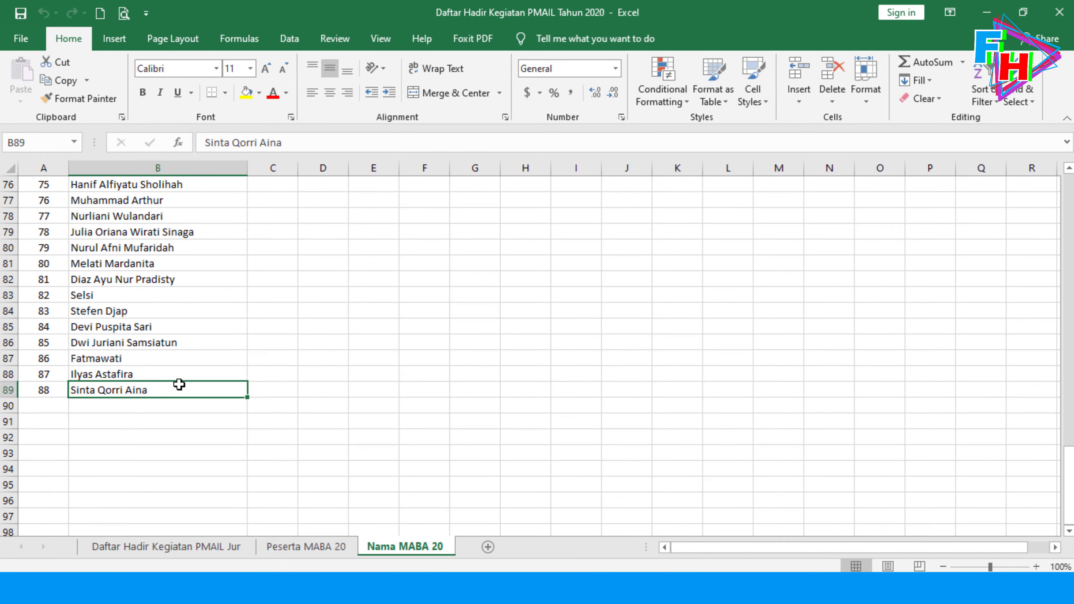
Back in Word, step backward through the previewed recipients to record 80, and forward again to record 82
key("alt+Tab")
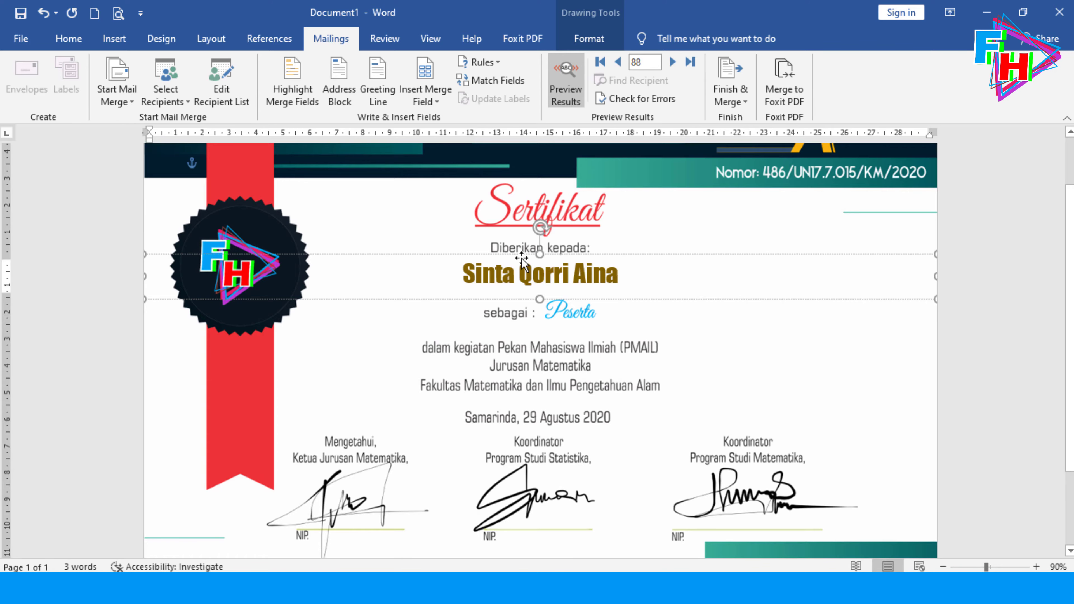
left_click(617, 60)
left_click(617, 60)
left_click(617, 60)
left_click(617, 60)
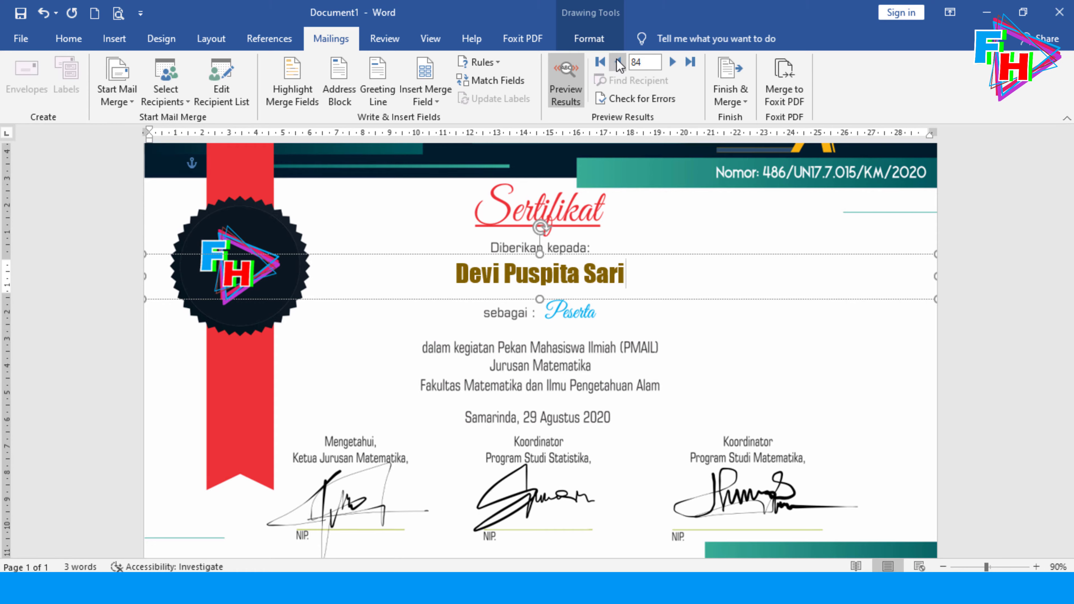
left_click(617, 60)
left_click(617, 60)
left_click(617, 60)
left_click(617, 60)
left_click(672, 62)
left_click(672, 62)
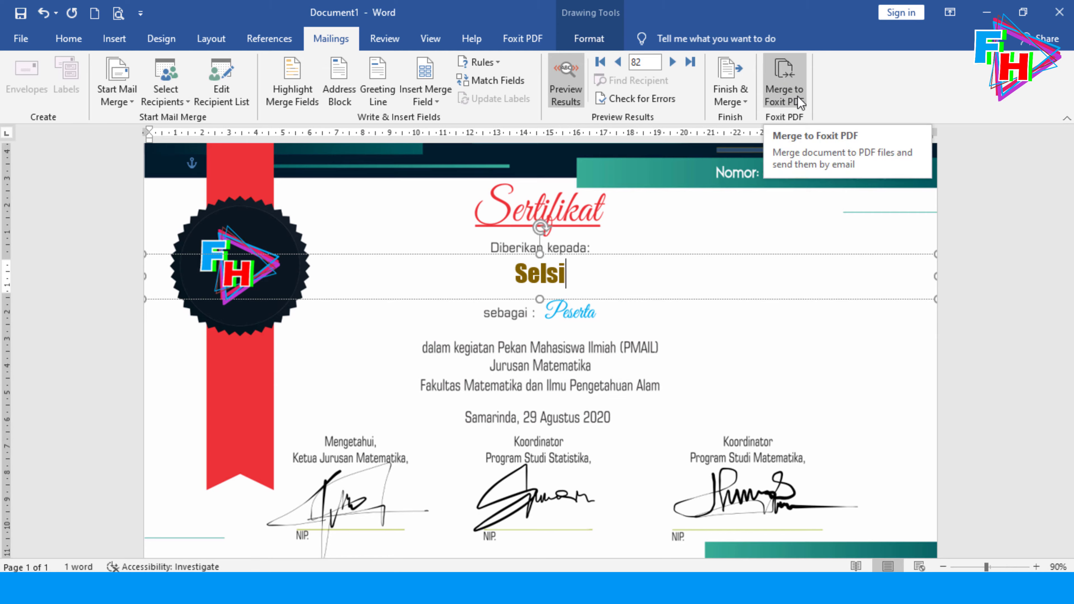
left_click(790, 106)
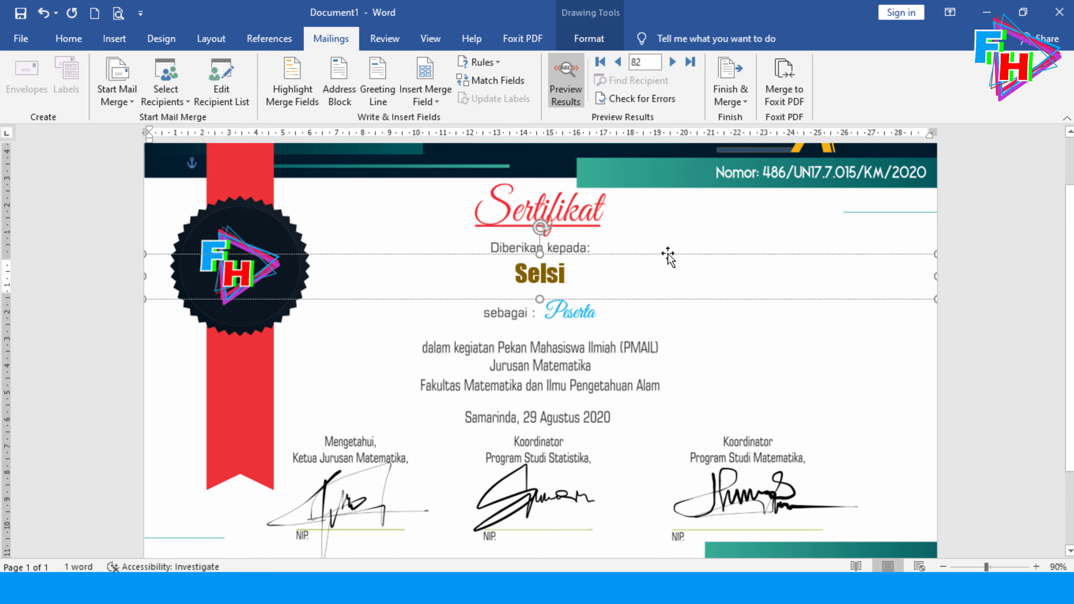
left_click(678, 228)
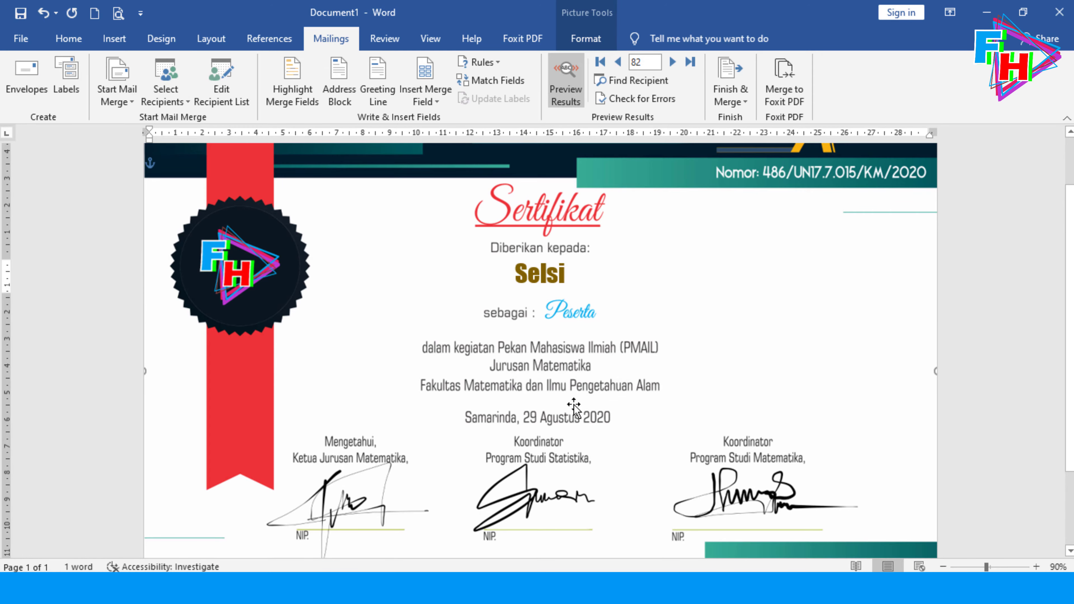
Switch to File Explorer and open the Sertifikat PDF from E: > Sertifikat Contoh > Sertifikat PMAIL 2020 [PDF] Contoh
key("alt+Tab")
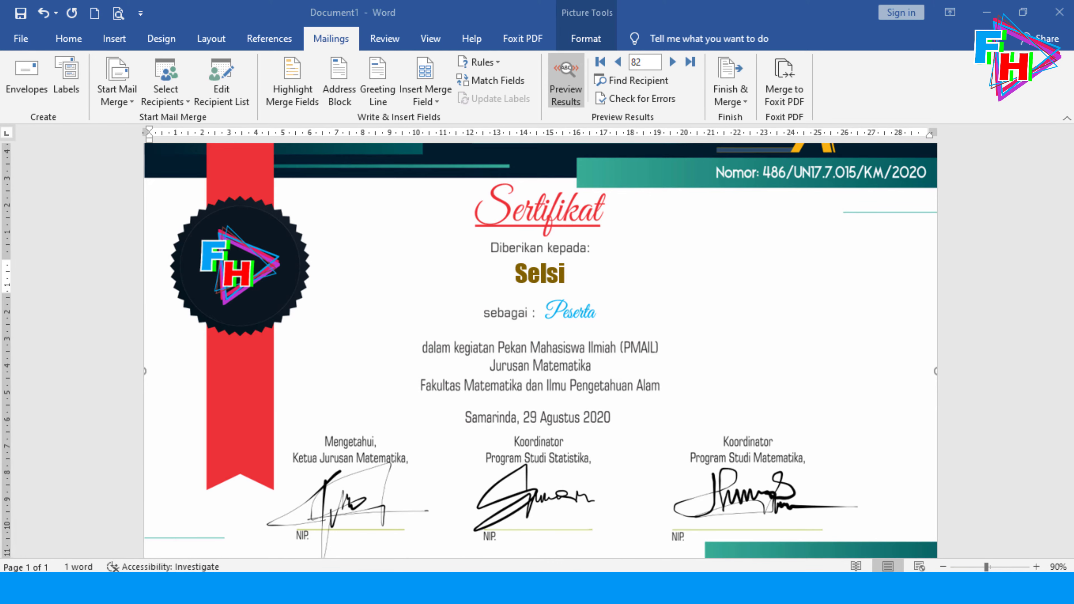
left_click(294, 55)
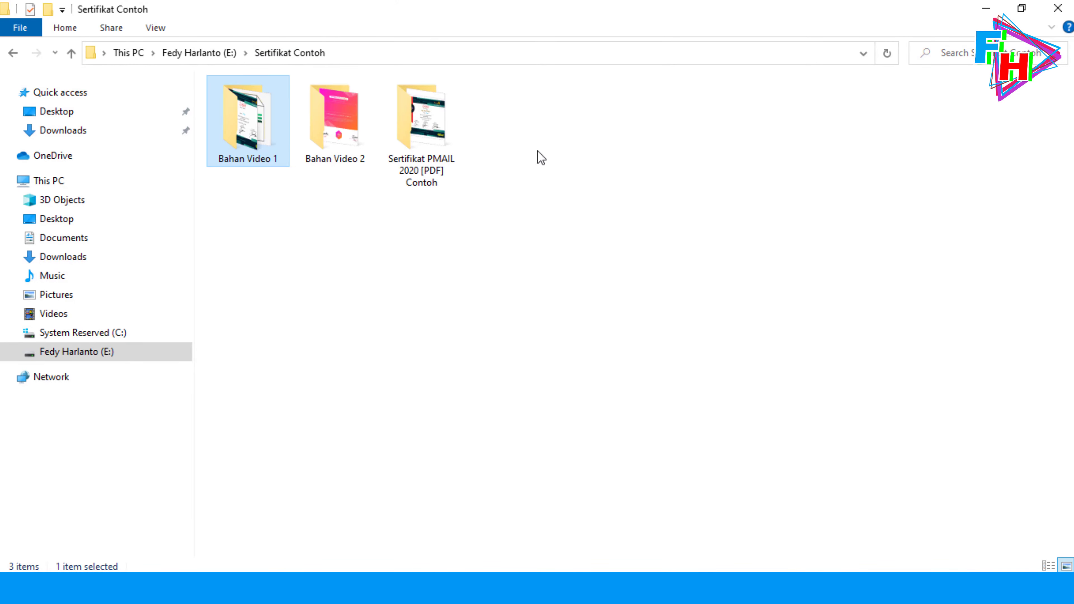
double_click(414, 144)
left_click(218, 120)
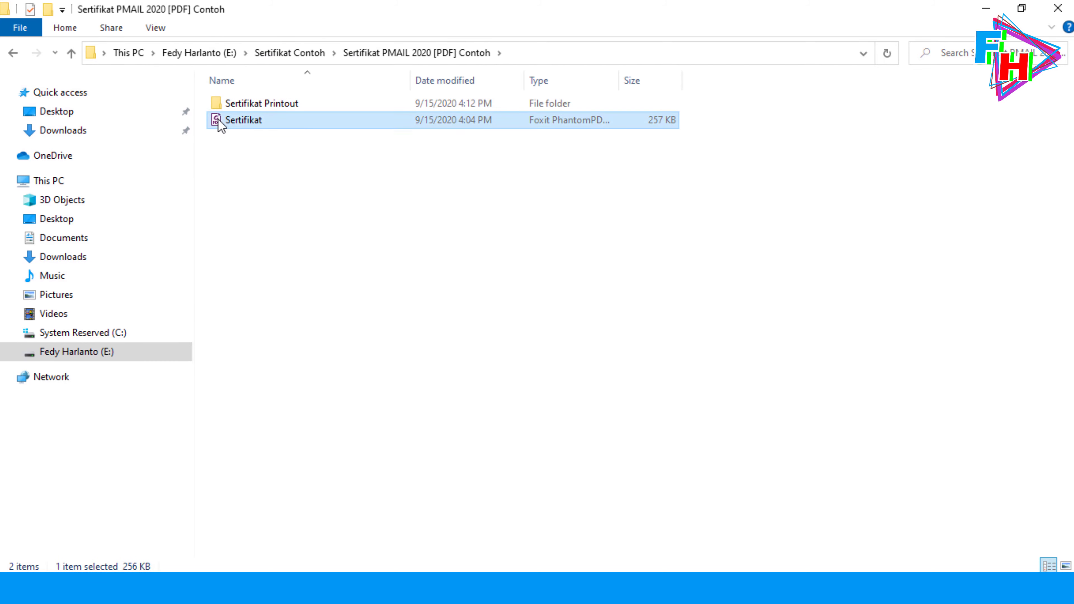
double_click(237, 121)
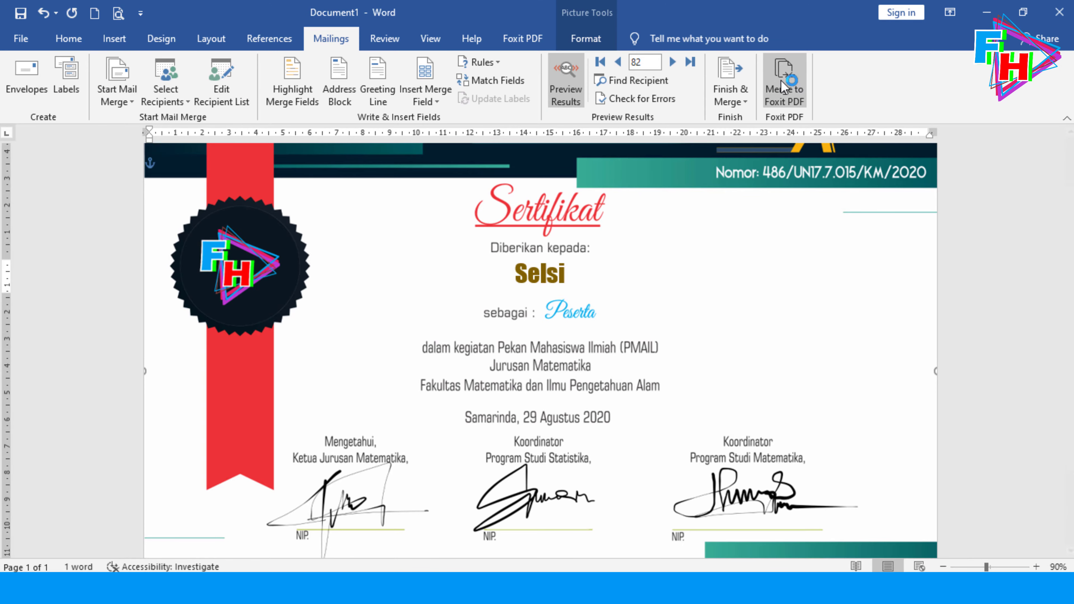
Back in Word, open the Merge to Printer dialog for the certificates and move it closer to the page's middle
left_click(740, 91)
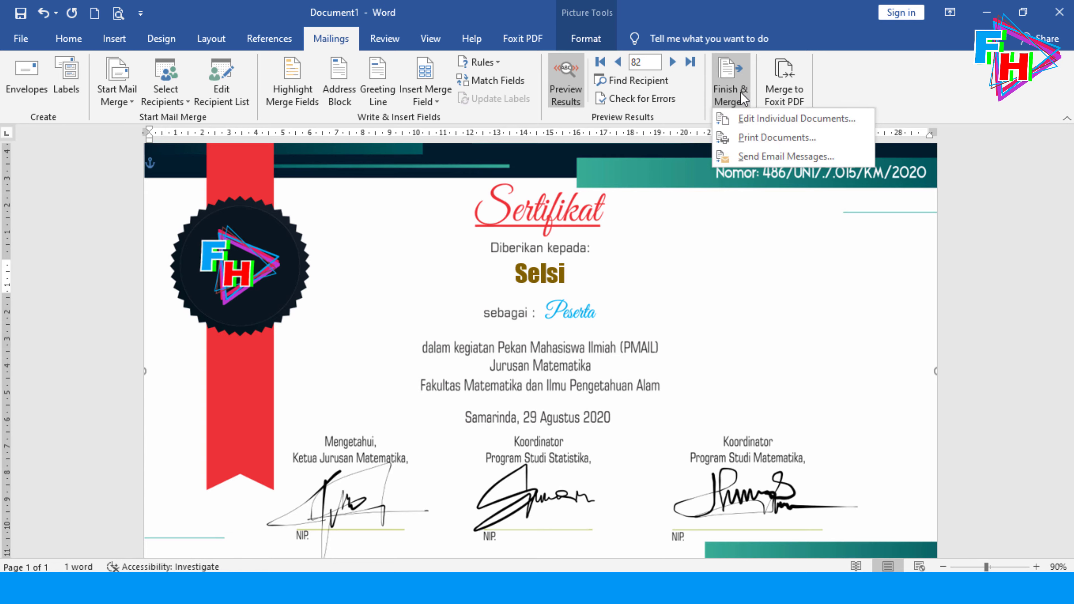
left_click(748, 138)
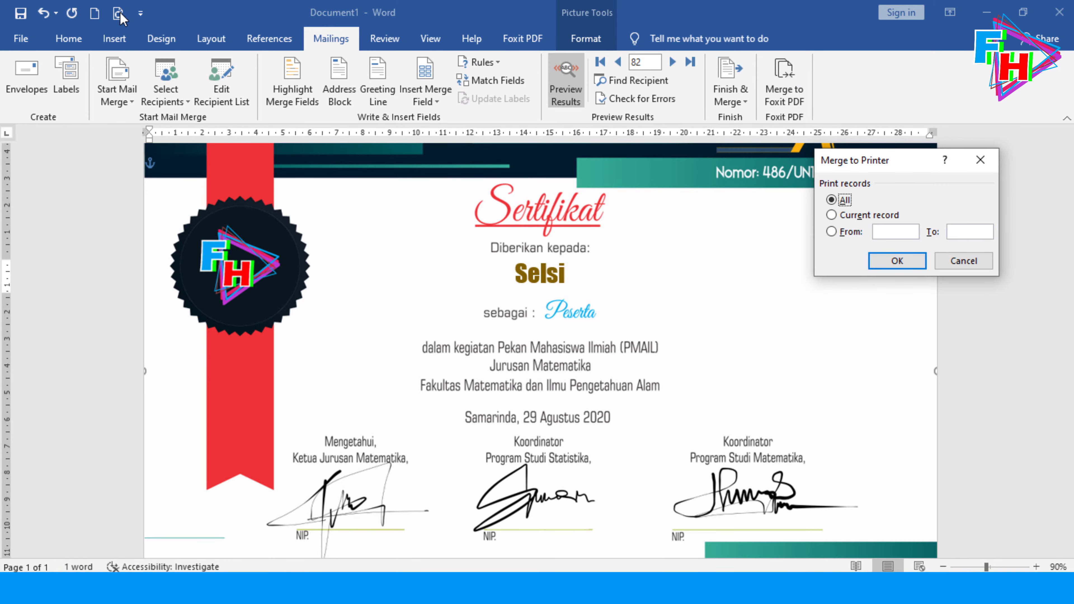
left_click_drag(912, 162, 757, 138)
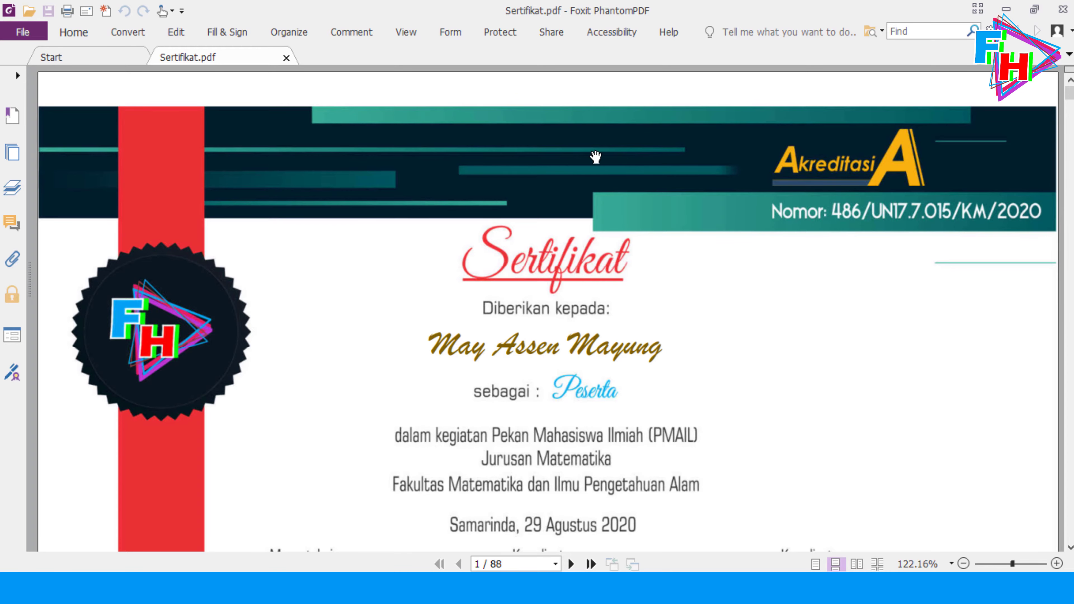
Switch to Foxit PhantomPDF and examine the merged certificate pages in the sample Sertifikat.pdf
scroll(567, 204, "down", 15)
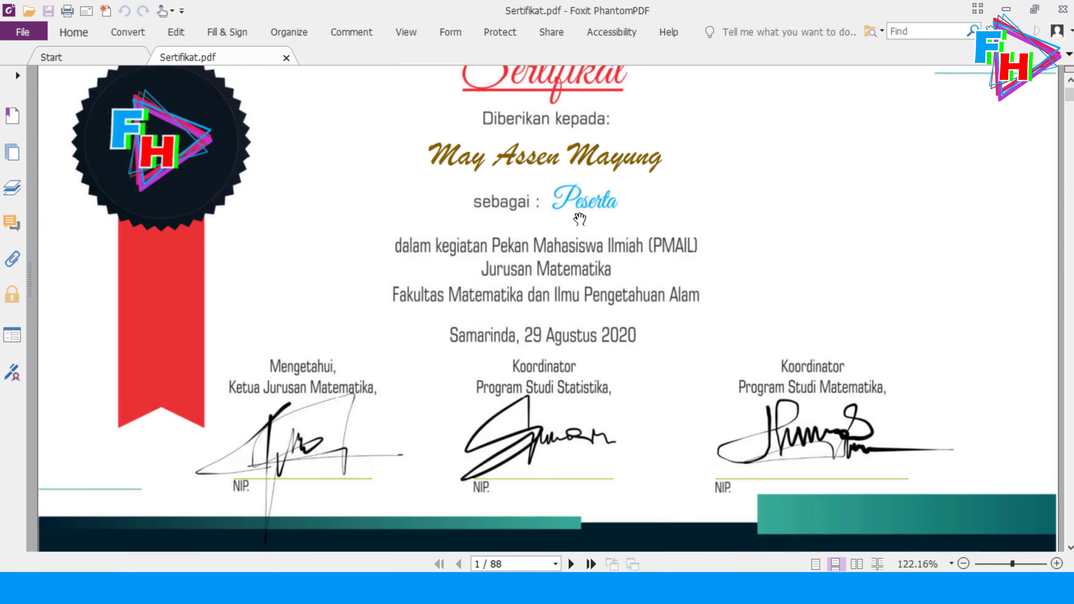
scroll(567, 204, "up", 9)
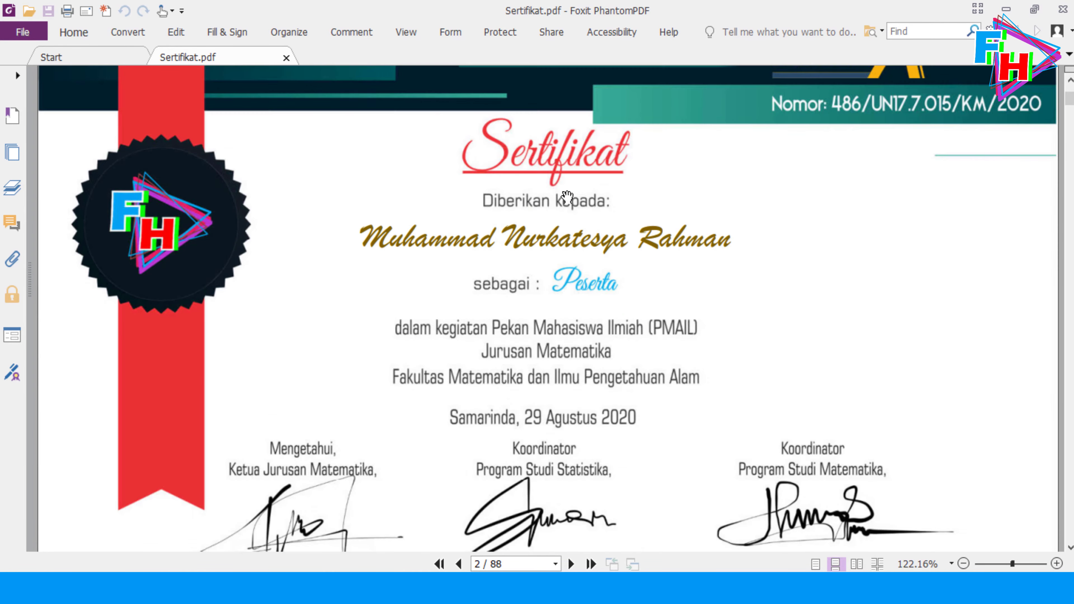
scroll(695, 132, "down", 6)
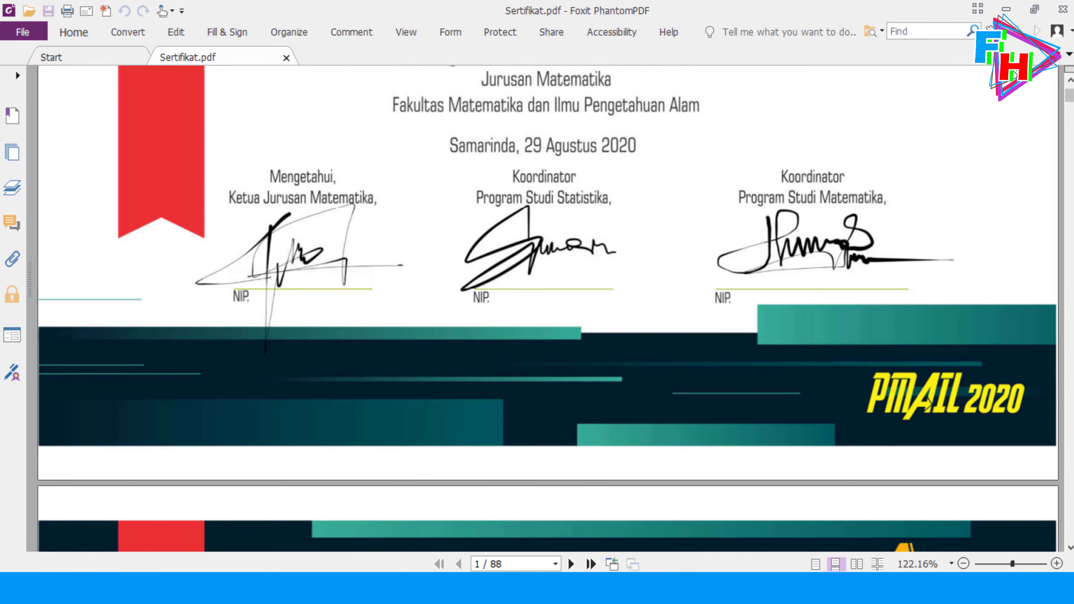
scroll(490, 209, "up", 8)
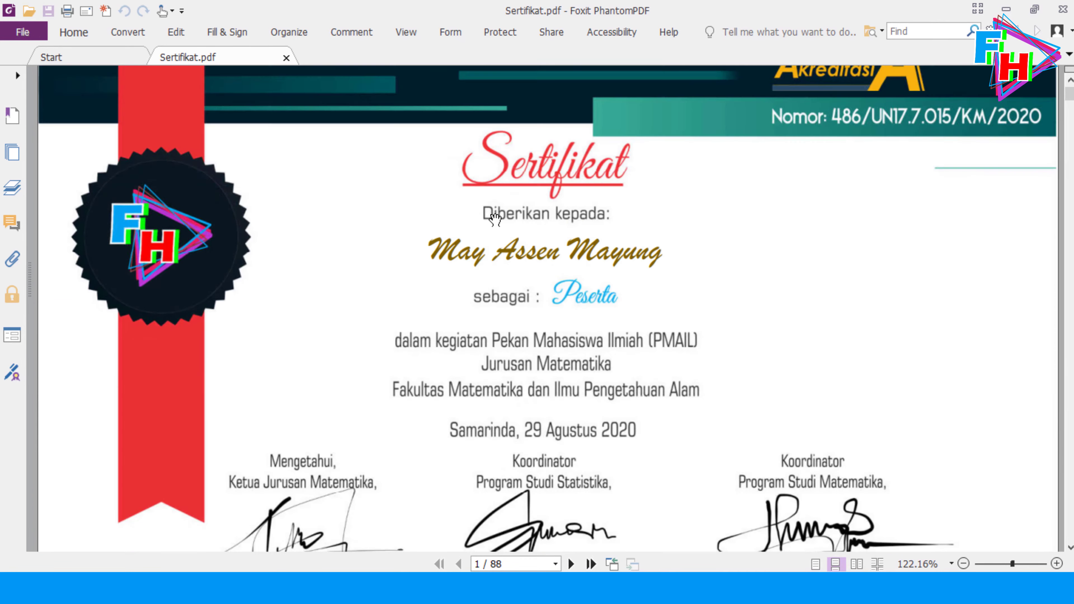
scroll(509, 205, "down", 20)
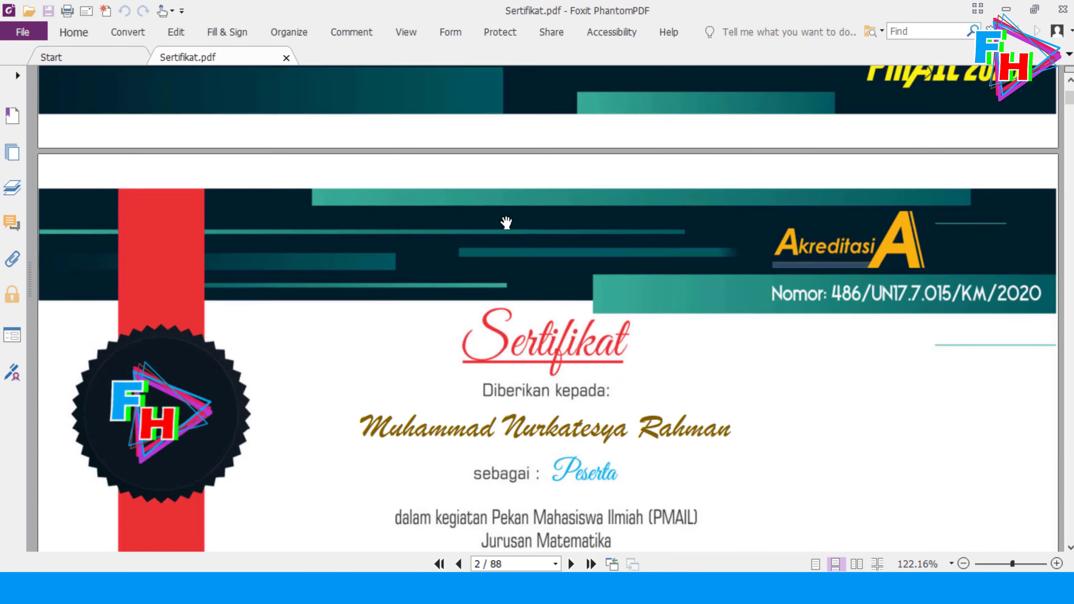
scroll(502, 245, "down", 15)
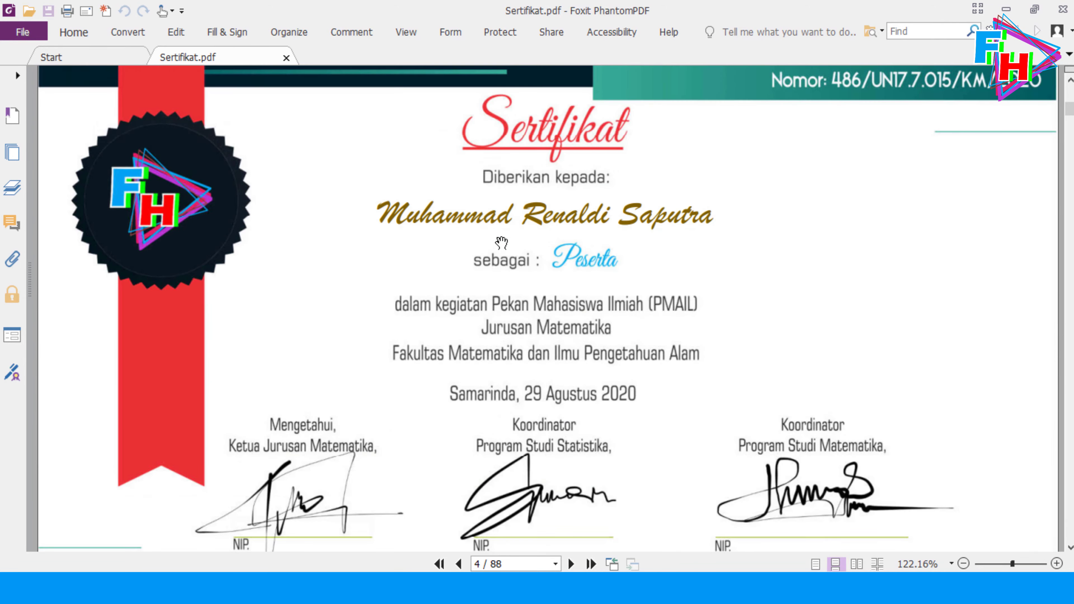
scroll(1071, 127, "down", 8)
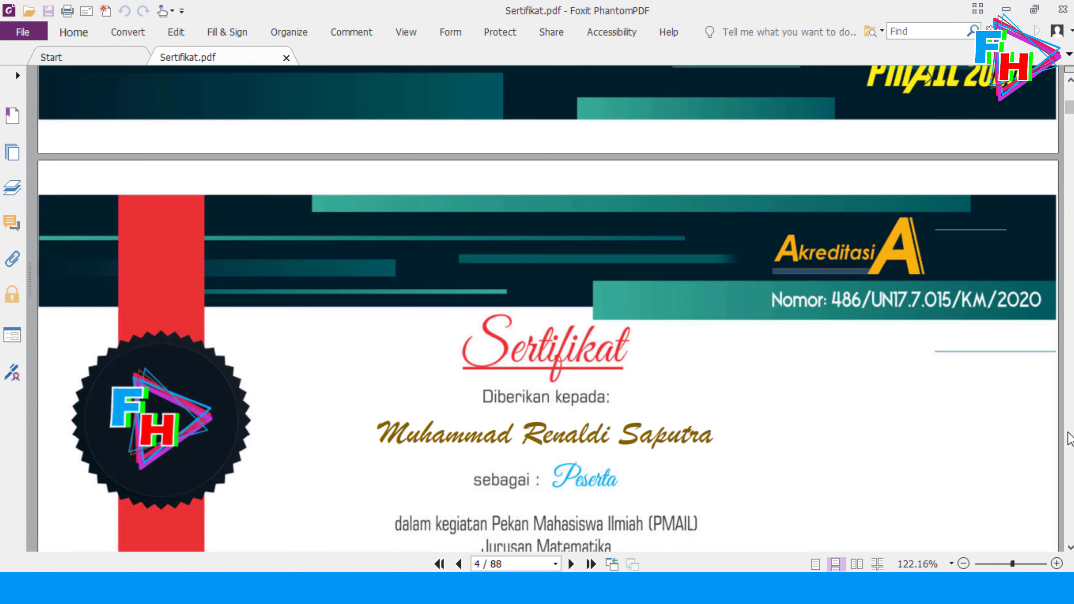
left_click_drag(1070, 107, 1047, 19)
scroll(692, 298, "down", 15)
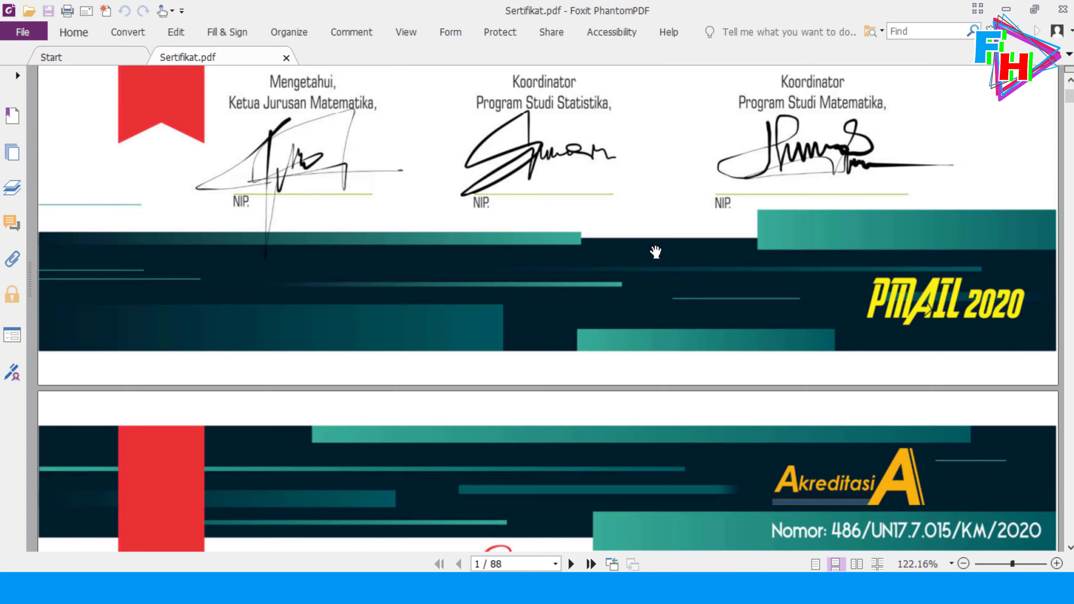
scroll(647, 232, "down", 6)
scroll(514, 343, "up", 12)
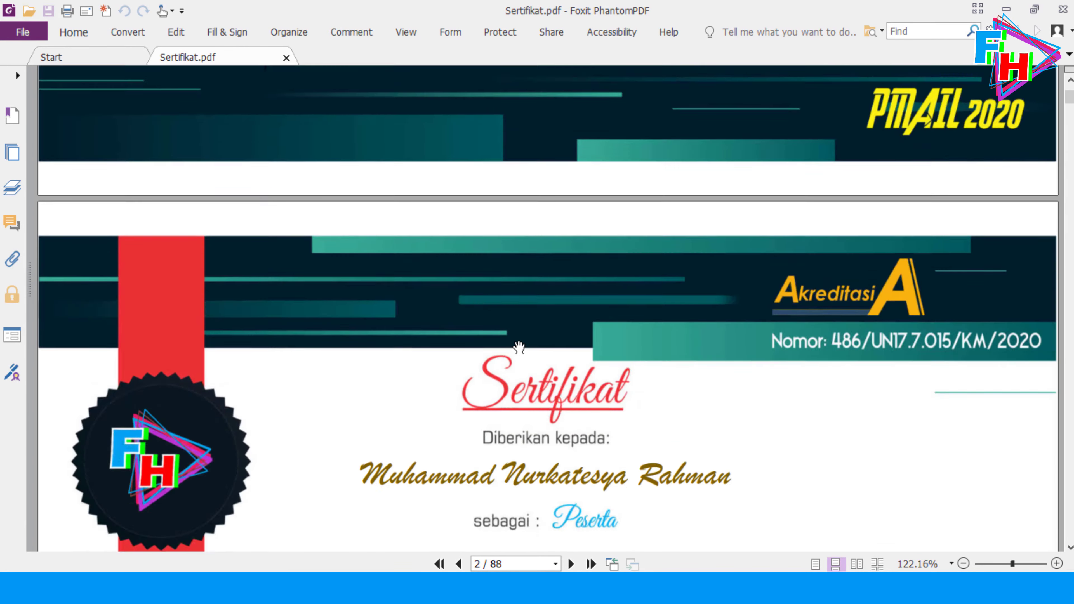
scroll(681, 254, "up", 10)
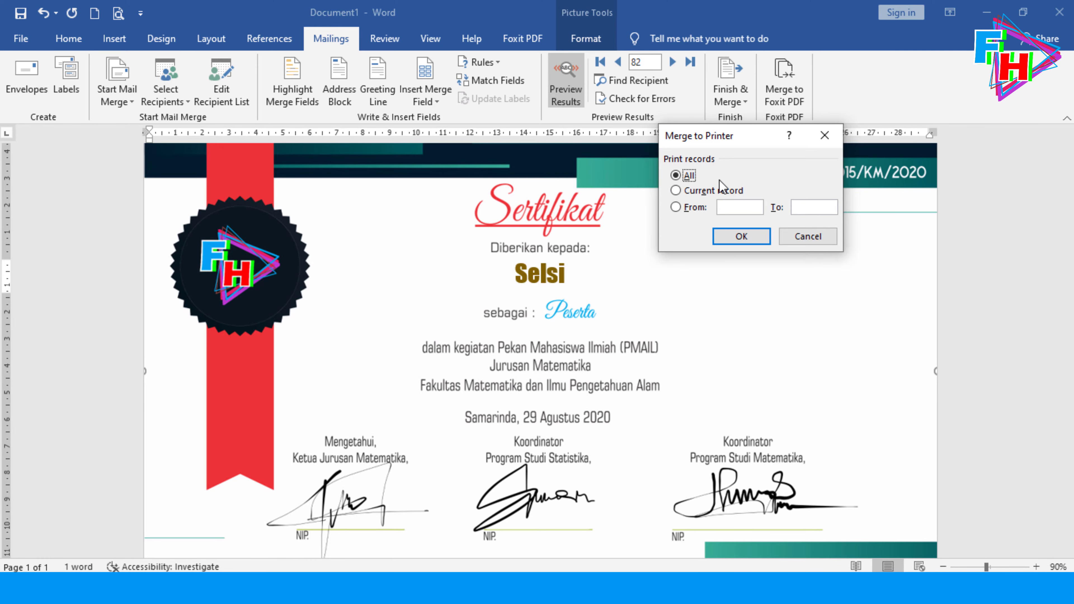
left_click(718, 191)
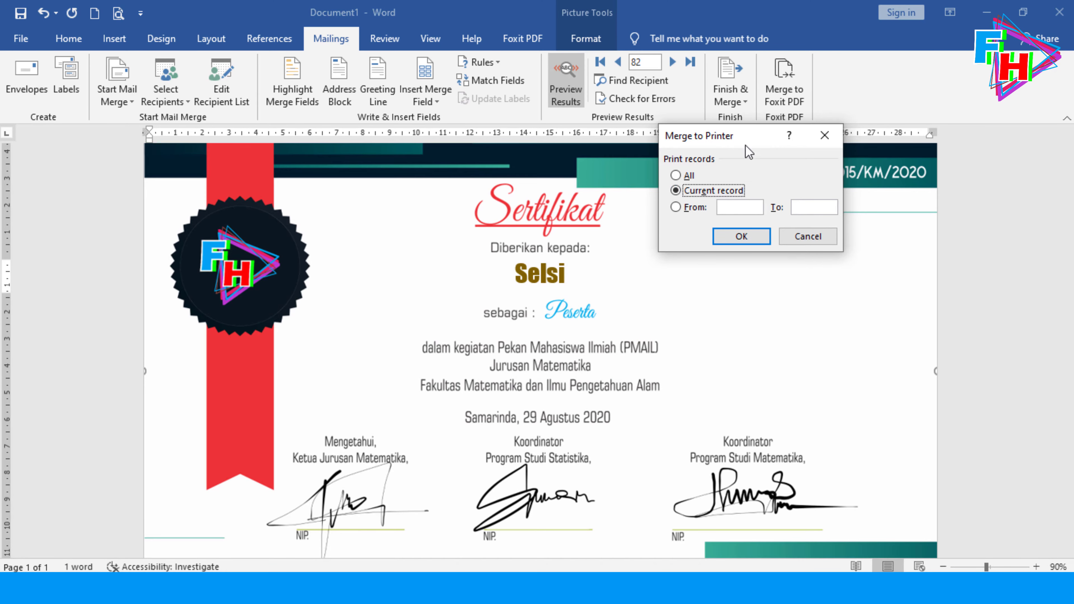
left_click_drag(745, 146, 818, 164)
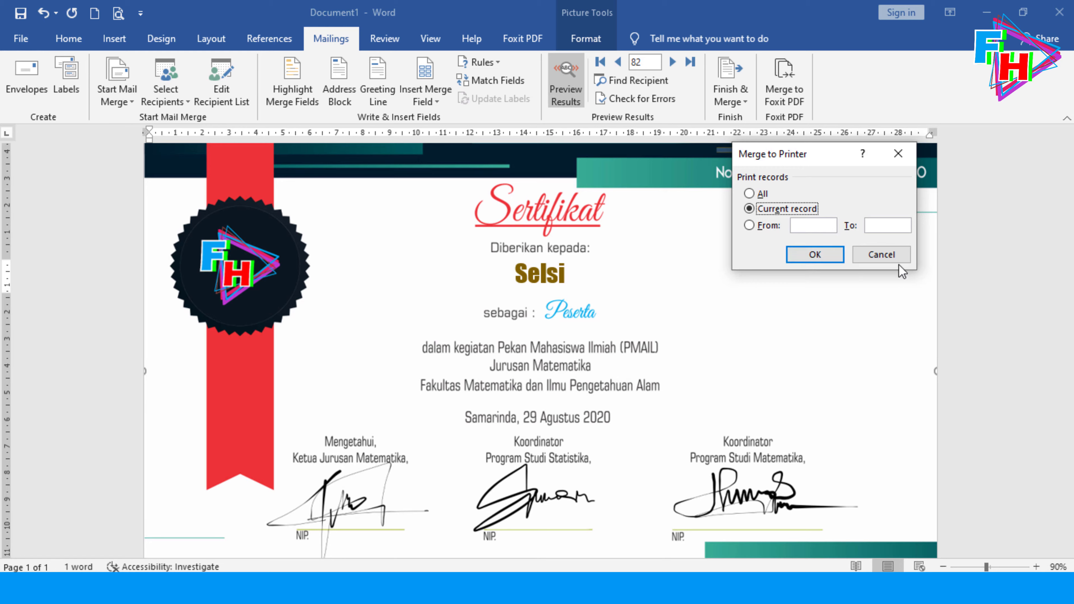
left_click(881, 254)
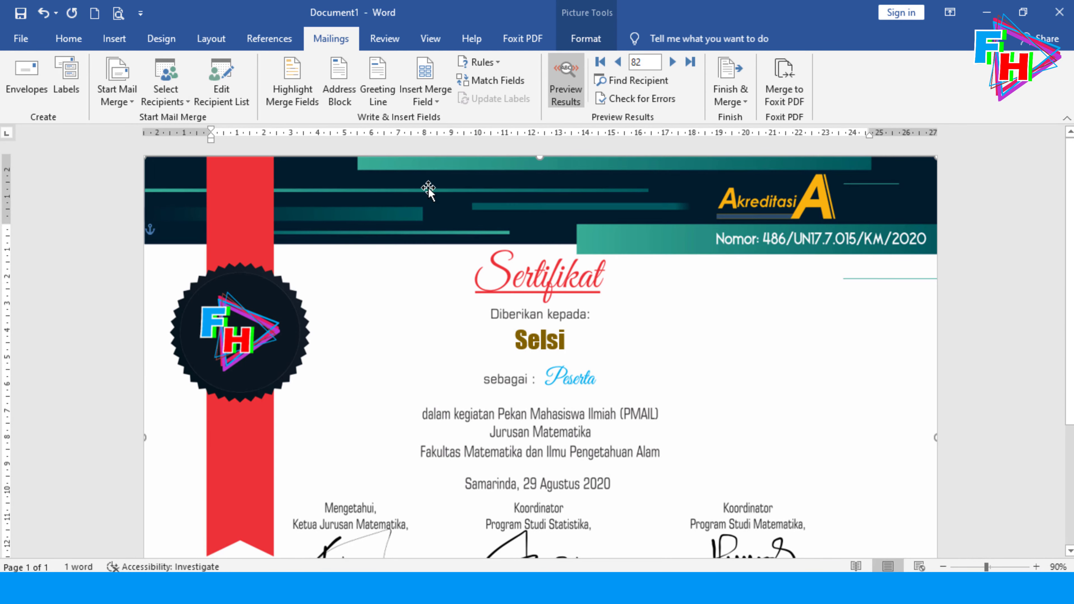
scroll(418, 368, "down", 3)
scroll(486, 296, "up", 4)
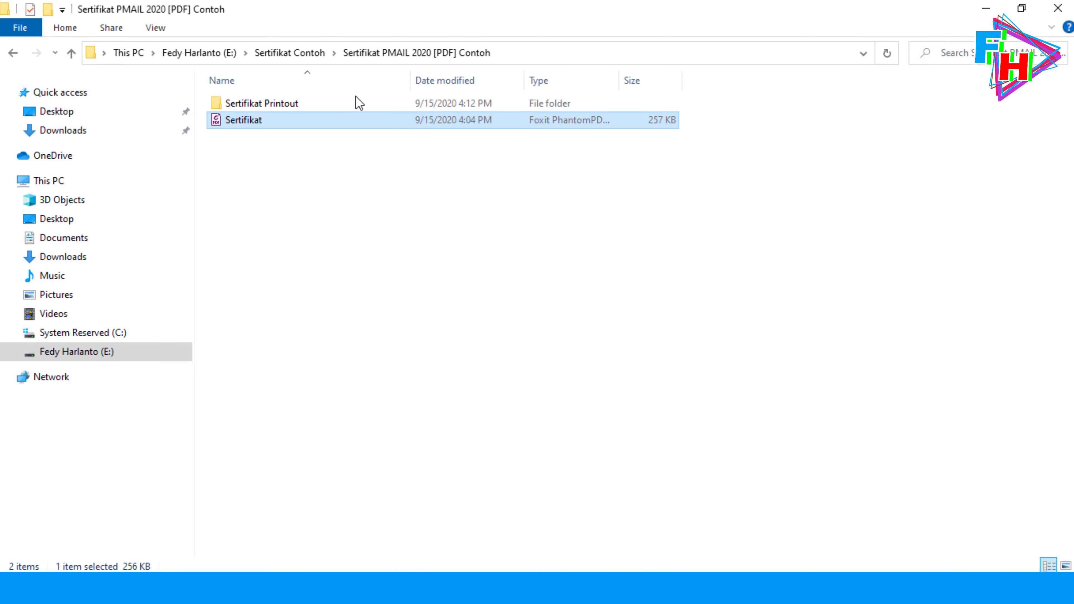
Switch to File Explorer, open the Sertifikat Printout folder and display its certificate files as a list
double_click(314, 109)
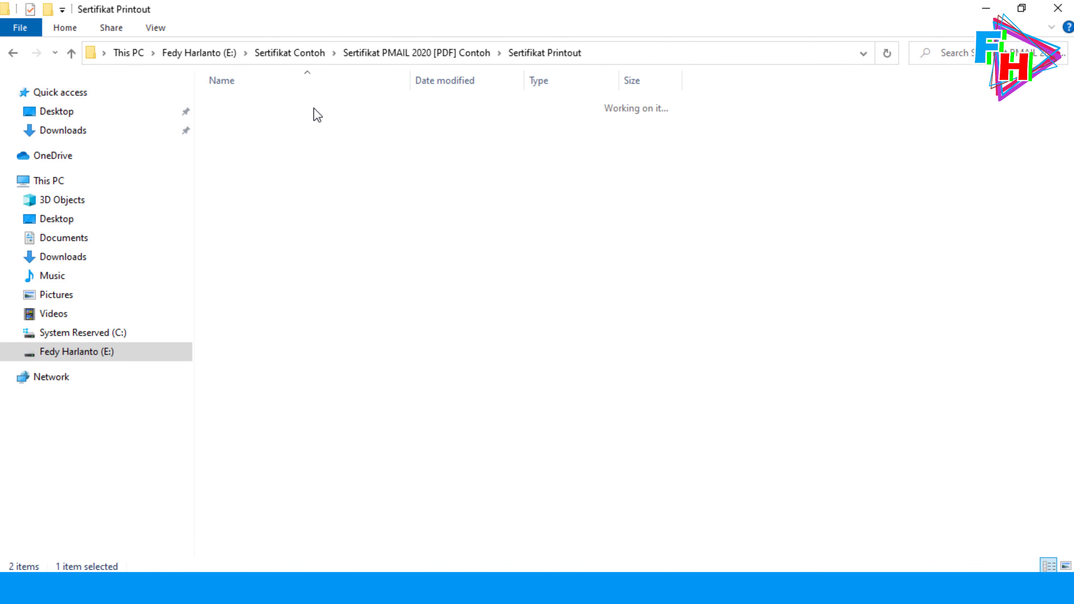
left_click(155, 28)
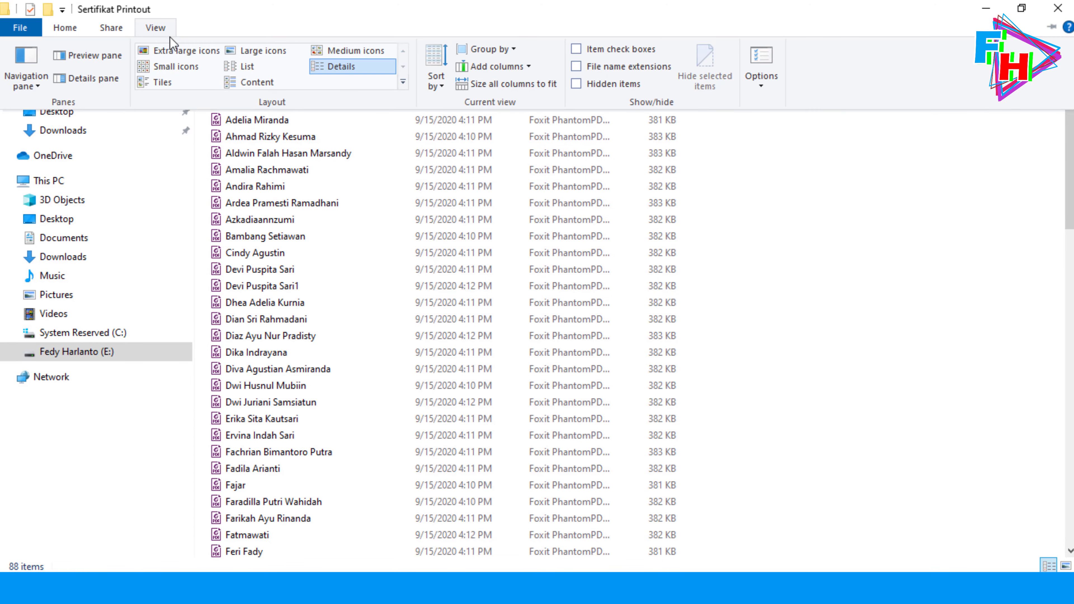
left_click(239, 68)
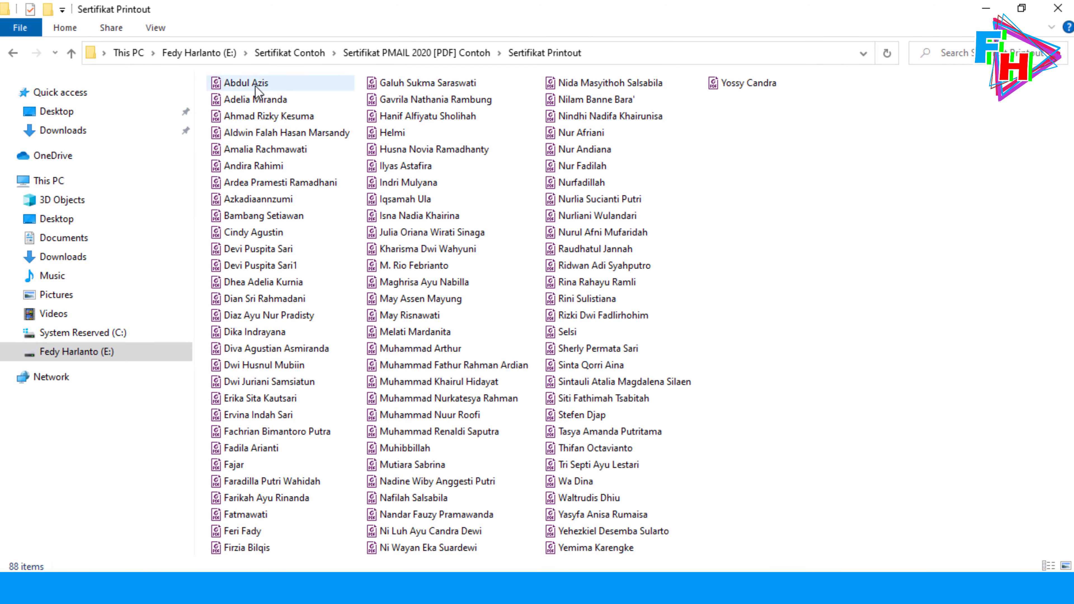
left_click_drag(827, 80, 239, 558)
left_click(880, 317)
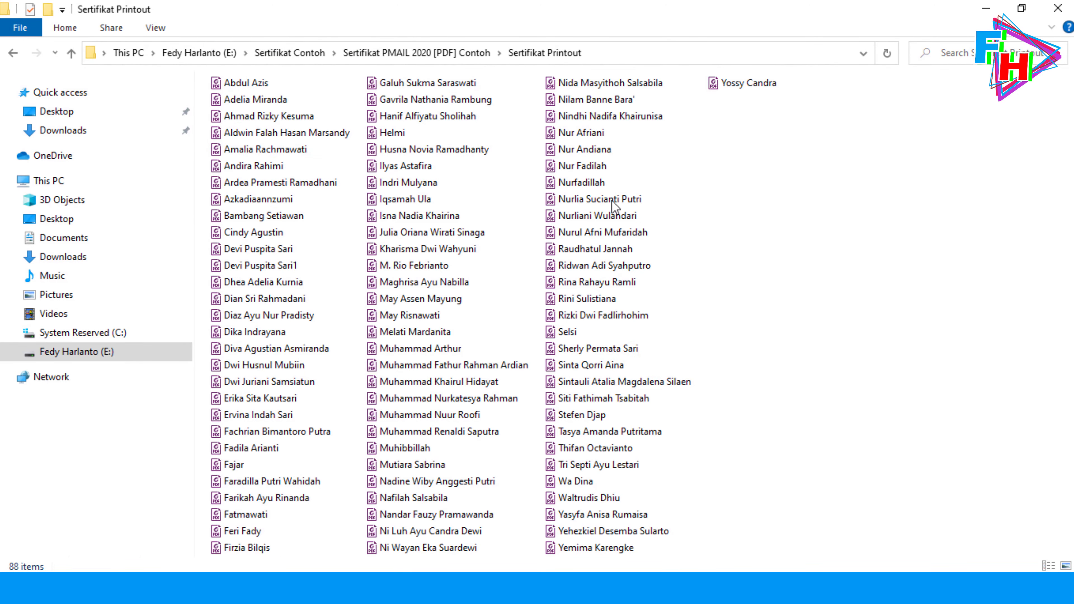
Go up to the Sertifikat PMAIL 2020 [PDF] Contoh folder and reopen Sertifikat Printout
left_click(498, 54)
left_click(427, 52)
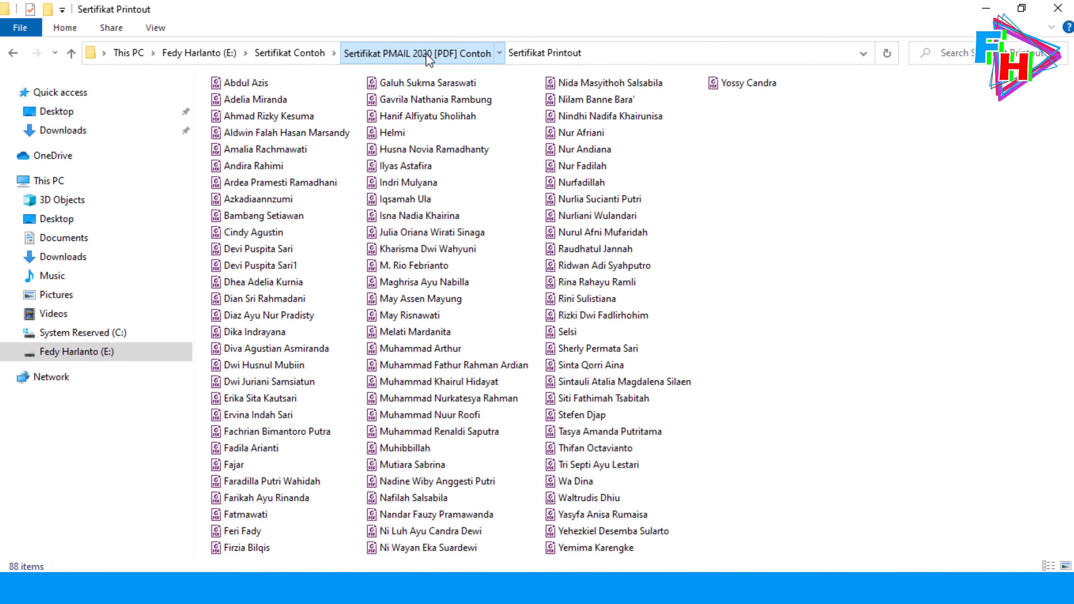
left_click(235, 121)
double_click(277, 104)
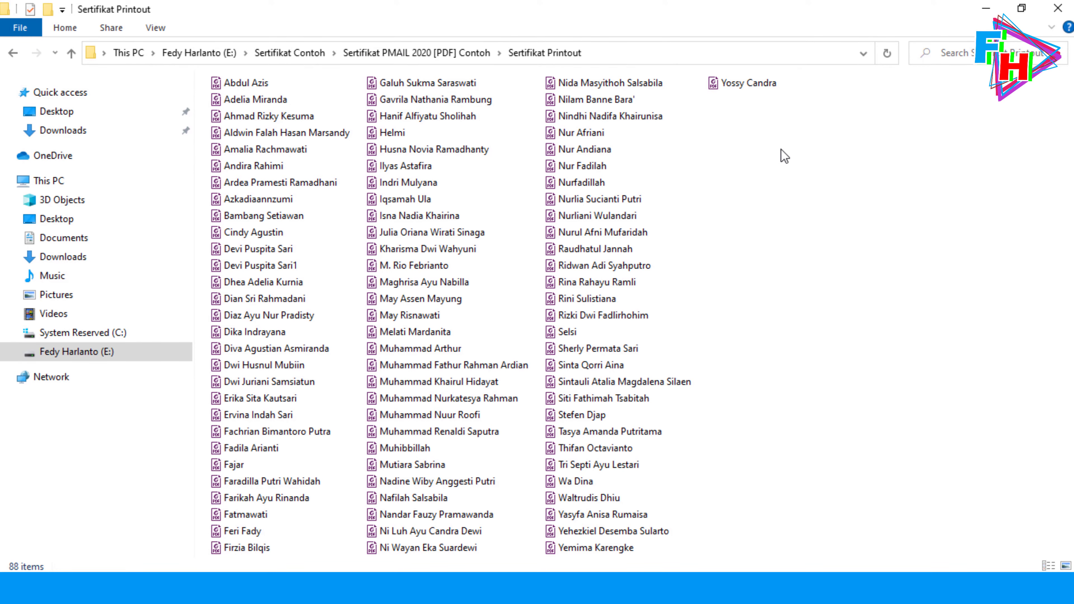
Delete all the existing certificate PDFs in Sertifikat Printout and return to the Sertifikat PMAIL 2020 [PDF] Contoh folder
key("ctrl+a")
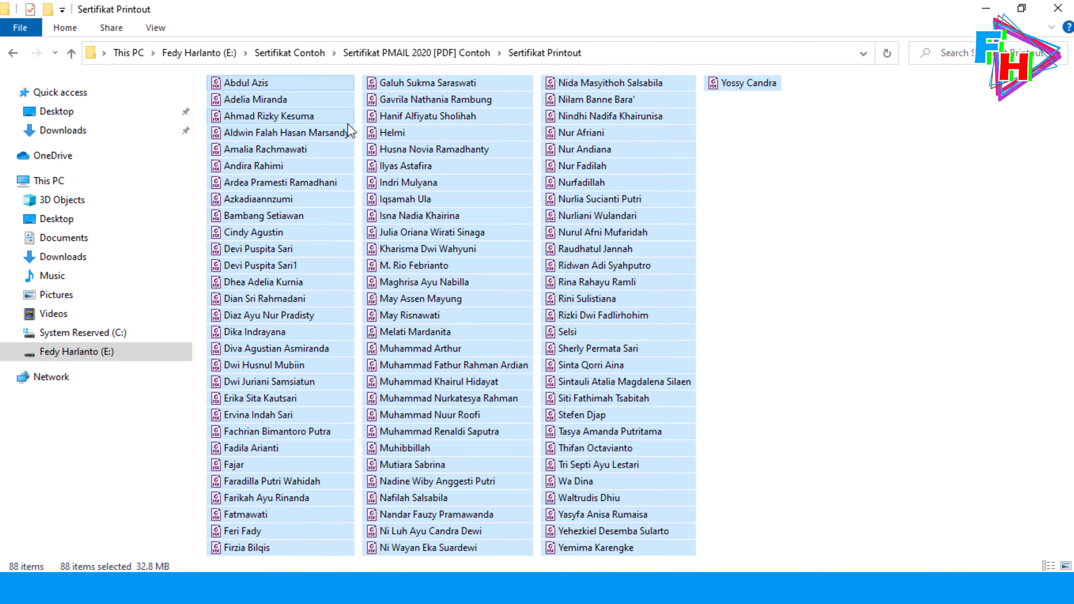
key("Delete")
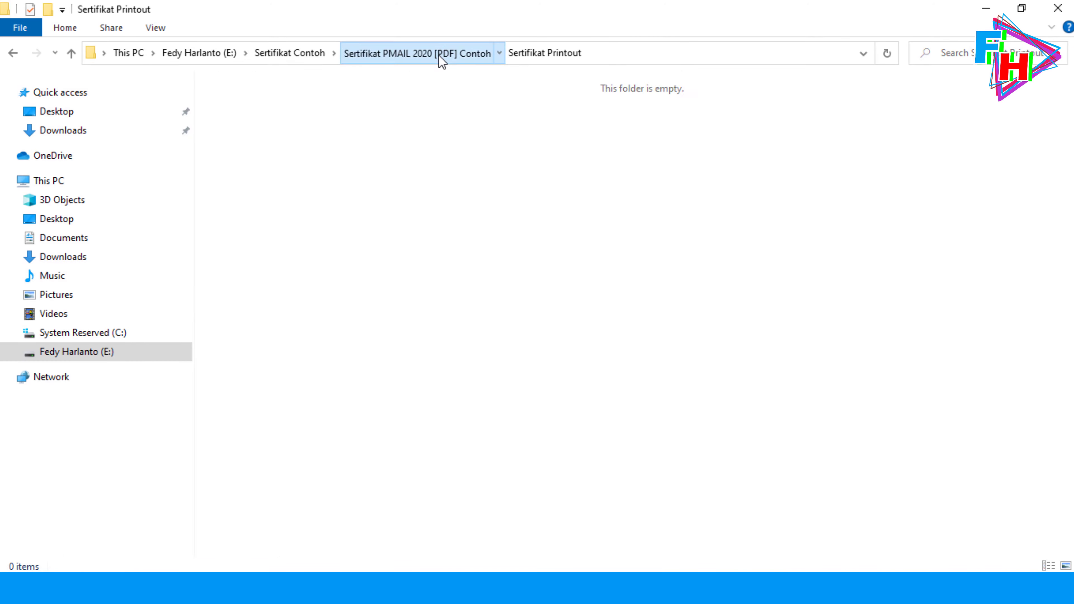
left_click(438, 54)
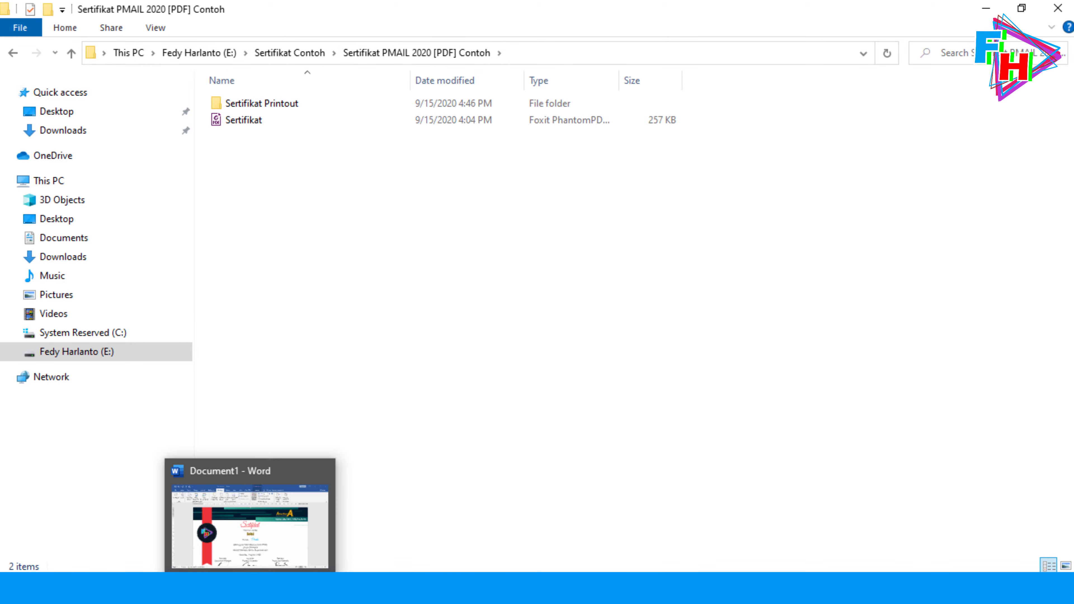
Back in Word, start a merge to Foxit PDF for all records, naming the PDF files from the Nama_Mahasiswa_Baru field
left_click(288, 589)
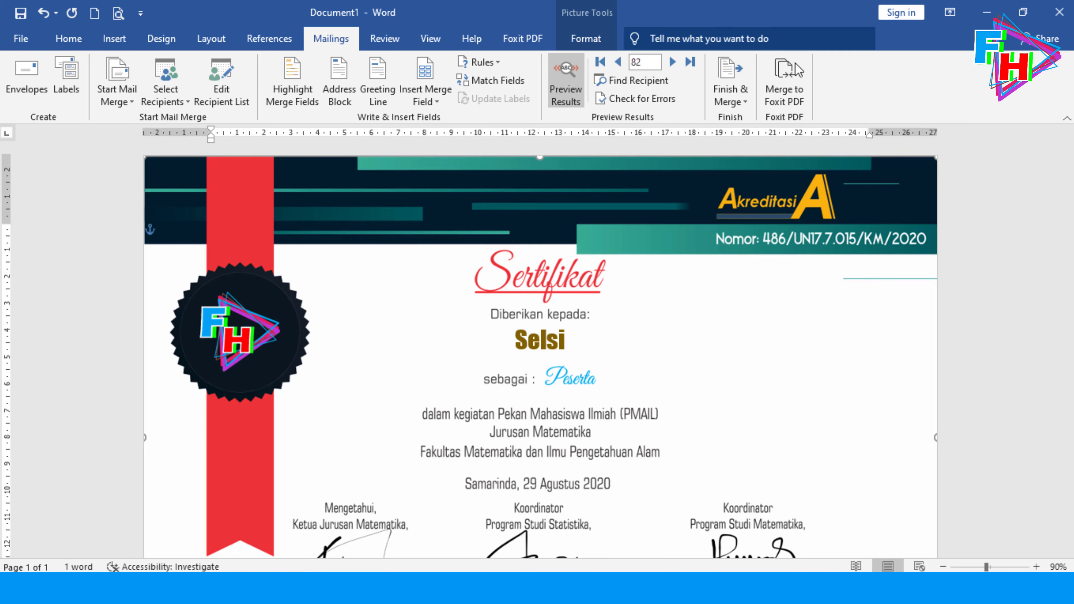
left_click(787, 81)
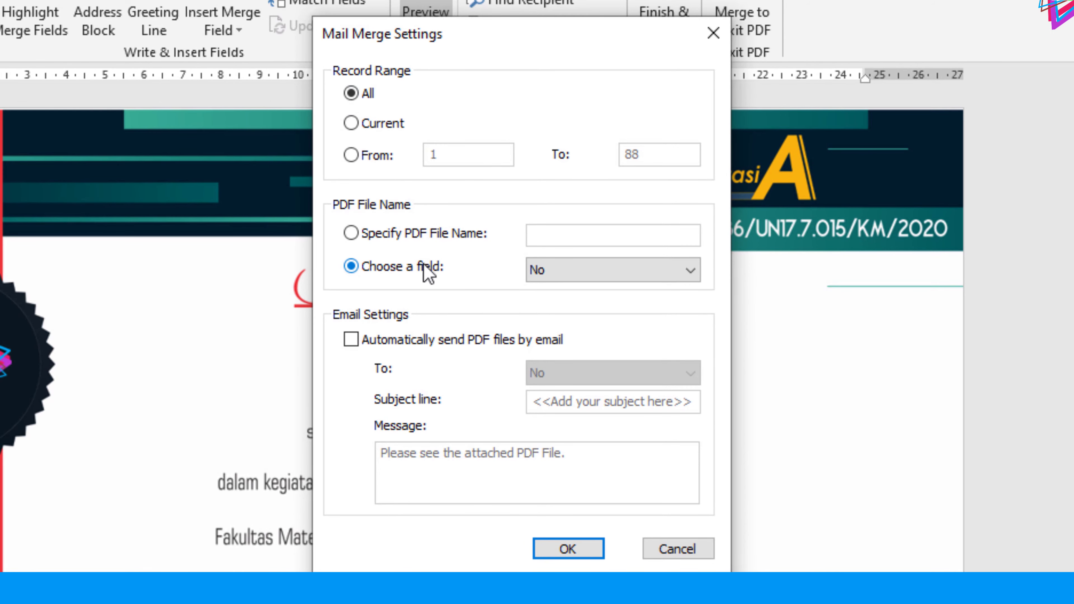
left_click(606, 275)
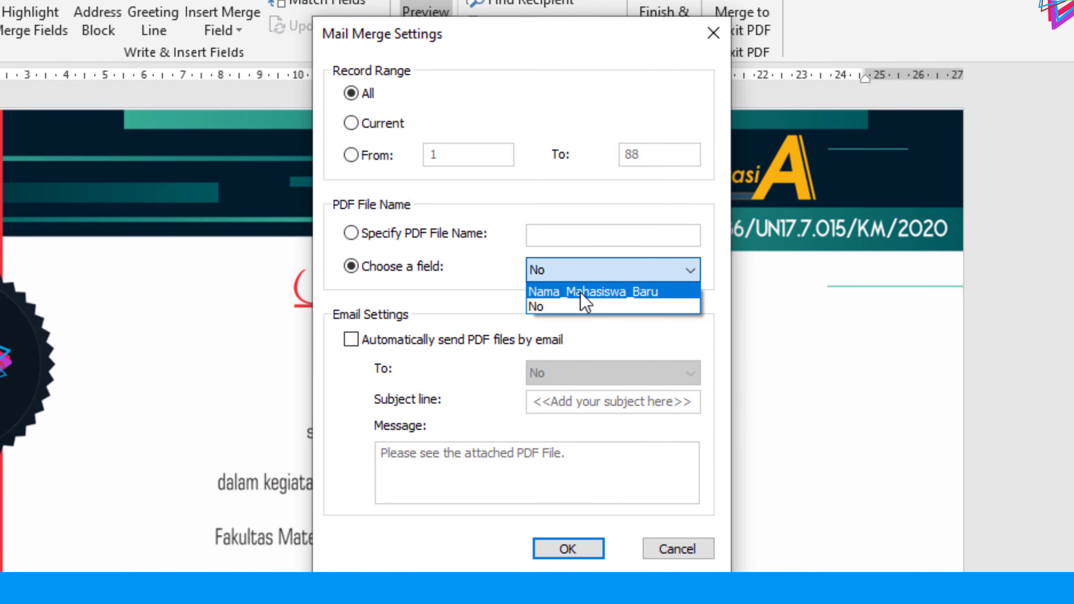
left_click(594, 296)
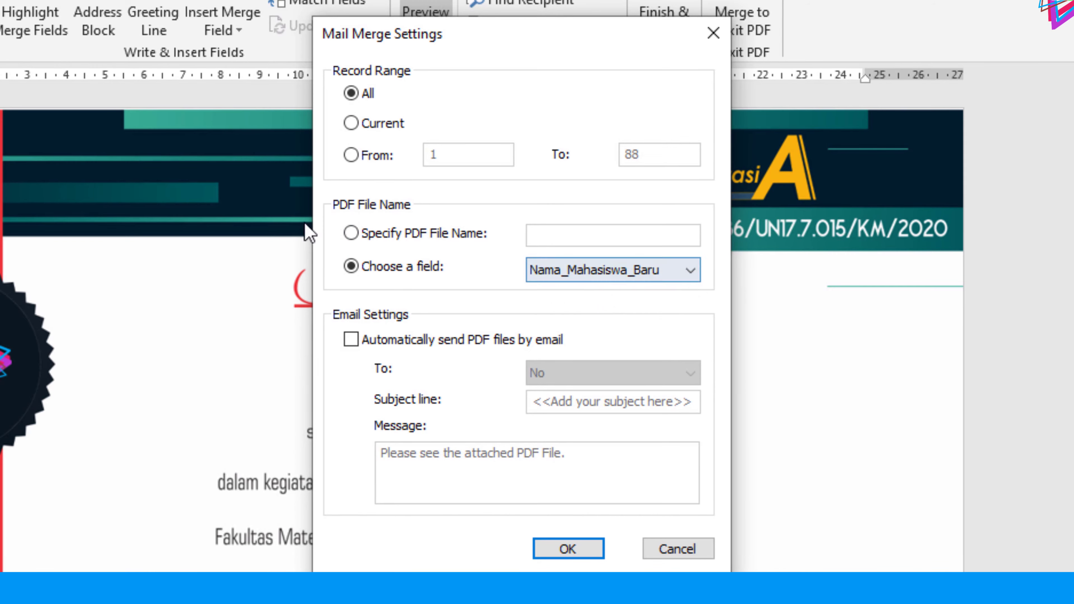
left_click(307, 260)
left_click(549, 551)
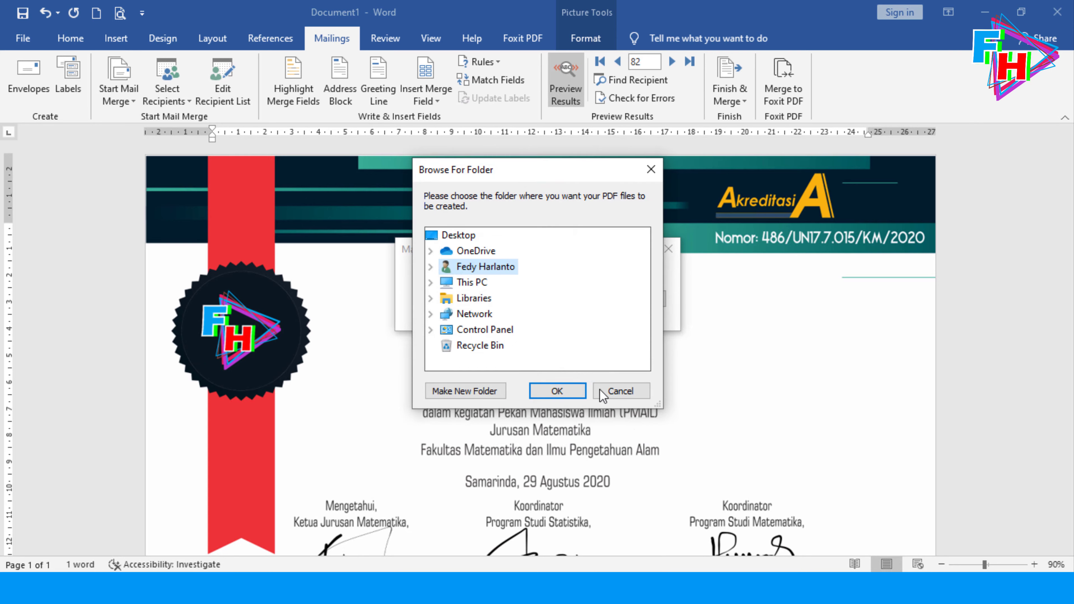
Set the PDF output folder to E: > Sertifikat Contoh > Sertifikat PMAIL 2020 [PDF] Contoh > Sertifikat Printout and confirm it
left_click_drag(512, 175, 633, 175)
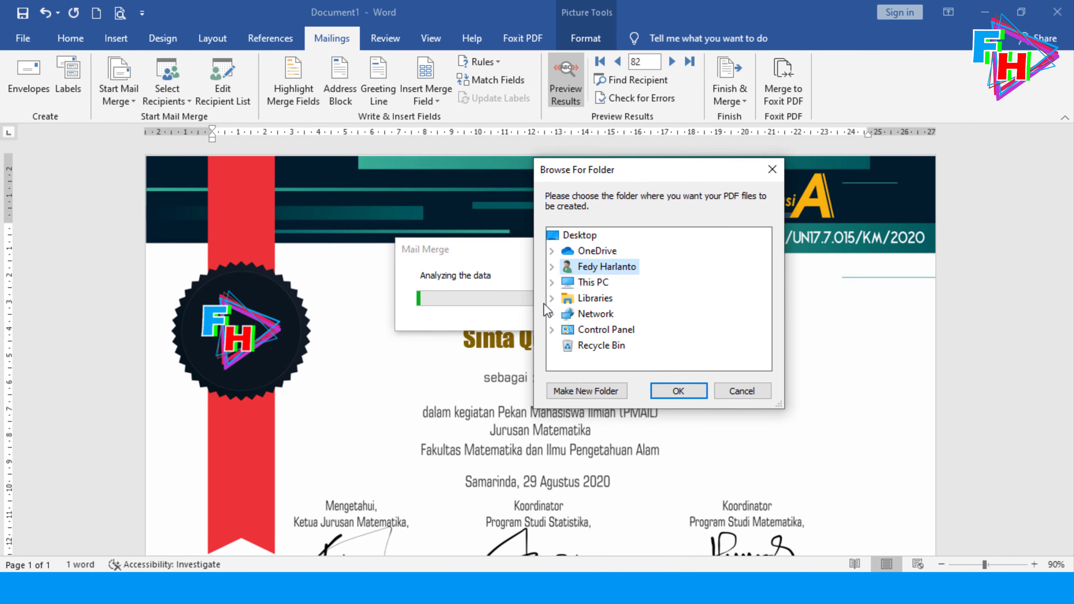
left_click(551, 282)
scroll(565, 287, "down", 2)
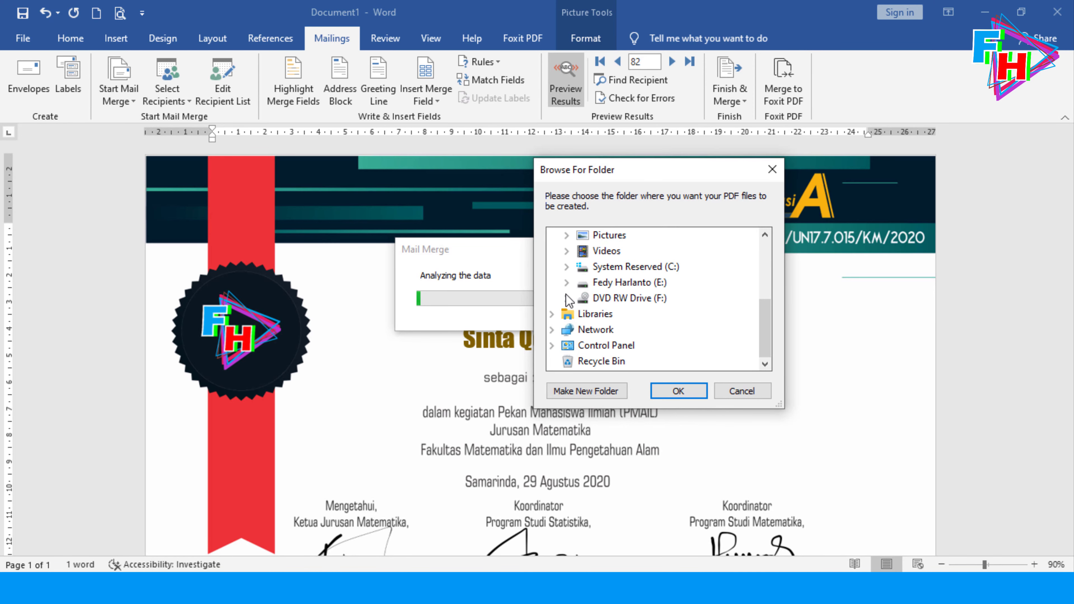
left_click(566, 282)
scroll(617, 297, "down", 8)
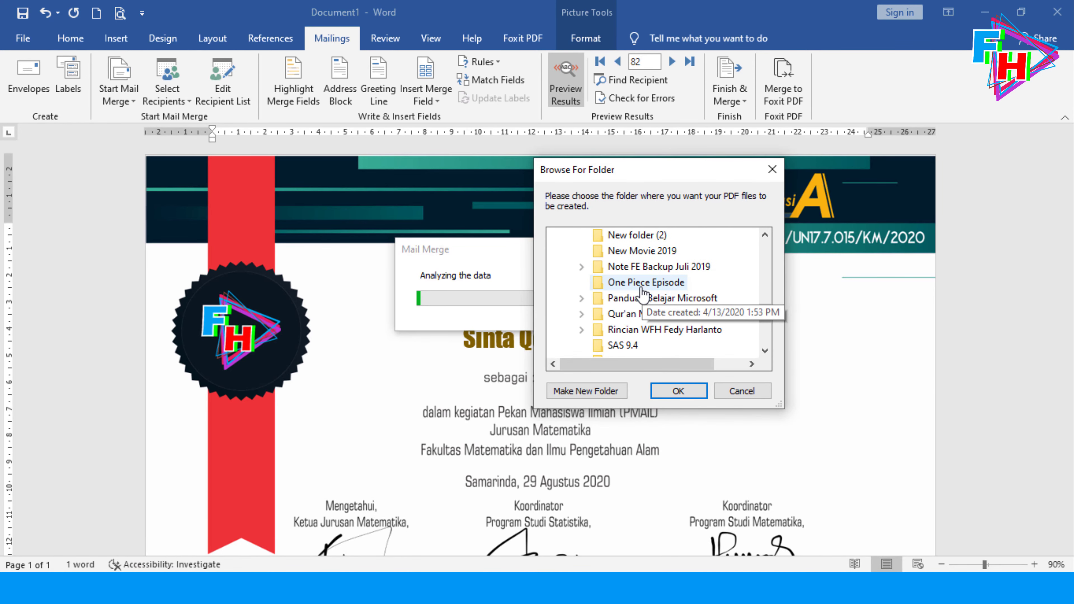
scroll(634, 322, "down", 2)
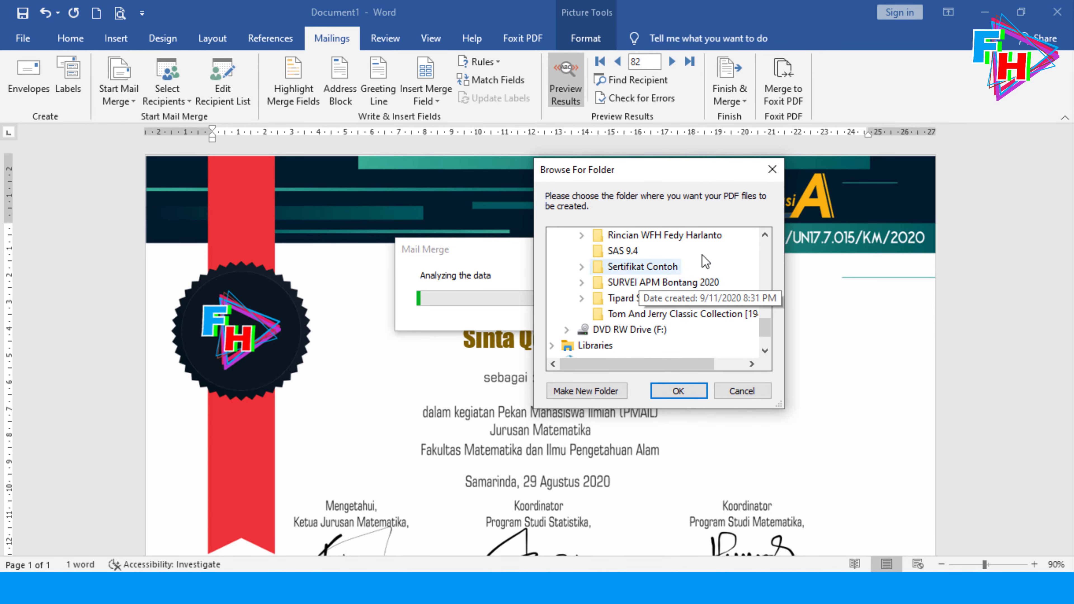
left_click(582, 266)
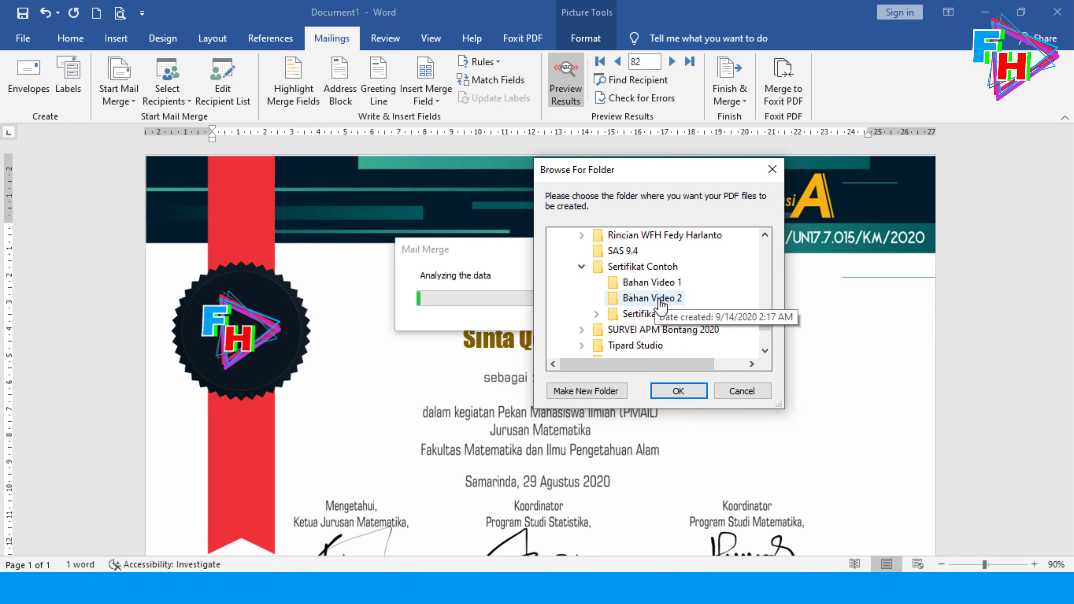
left_click(596, 314)
left_click(648, 332)
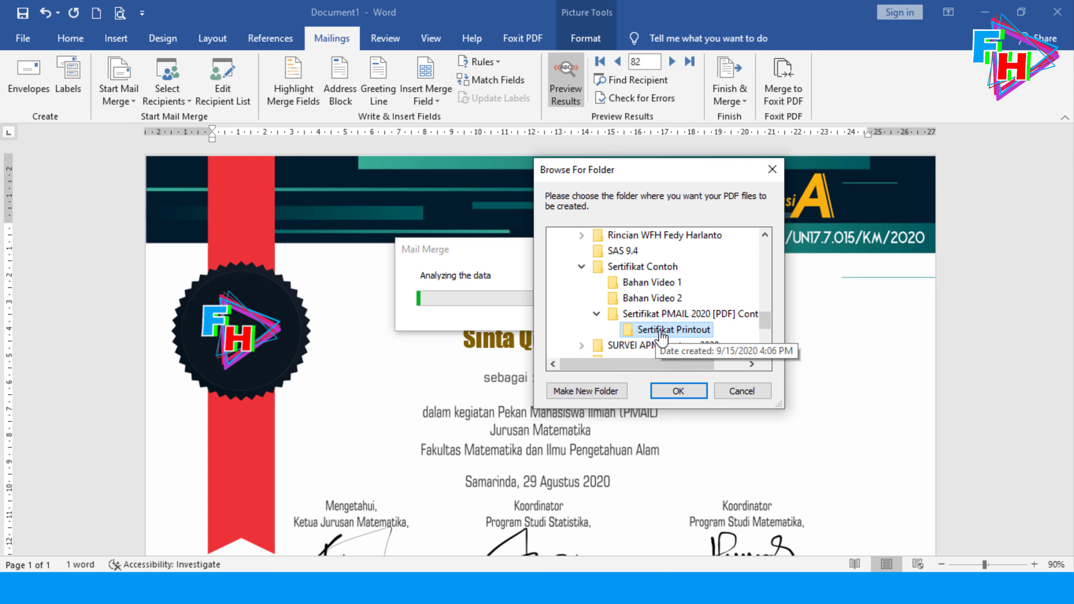
left_click(680, 391)
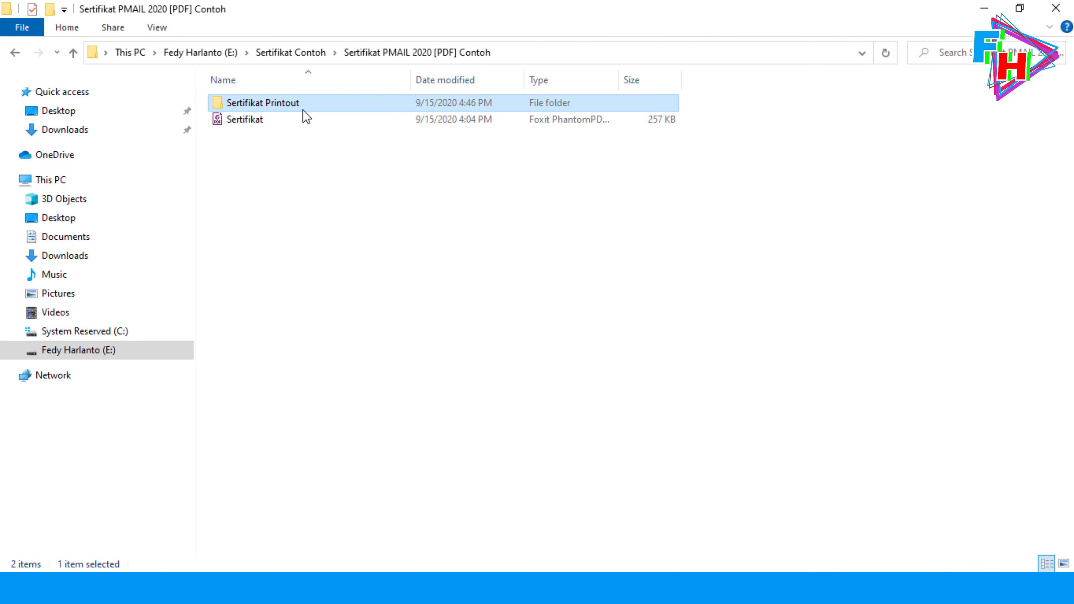
Open the Sertifikat Printout folder in File Explorer, and review the participant names on Excel's Nama MABA 20 sheet
double_click(303, 109)
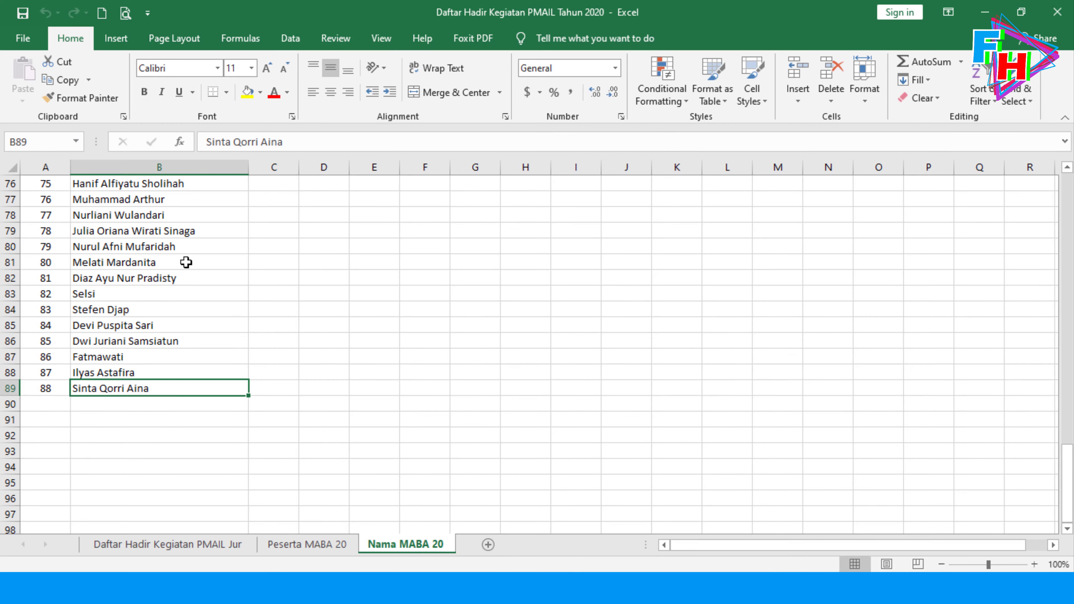
scroll(186, 262, "up", 19)
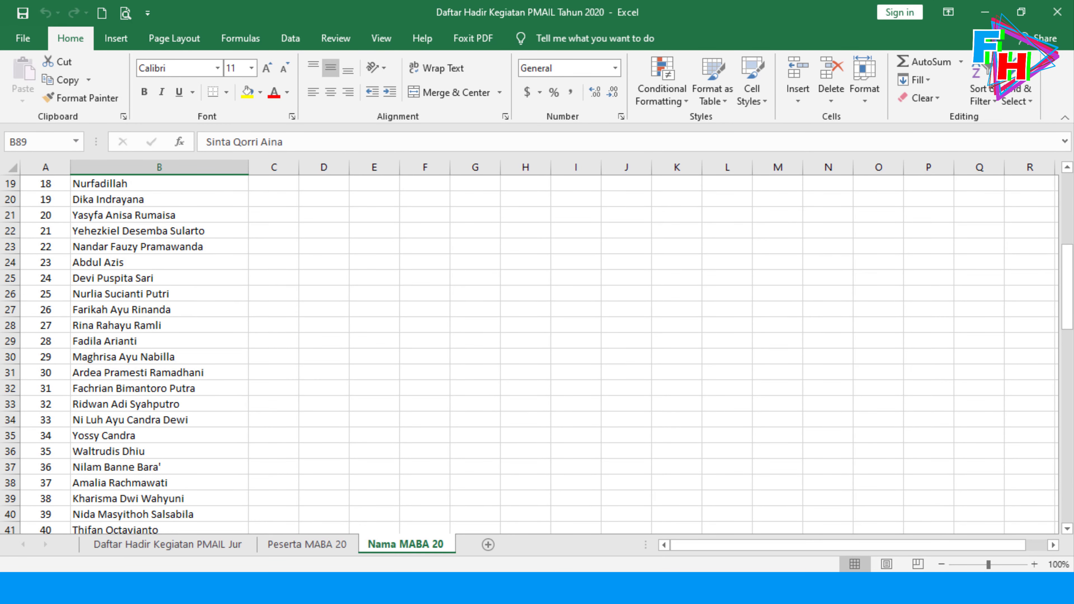
Back in File Explorer, bring the Mail Merge progress window forward and dismiss the Foxit PhantomPDF completion message
left_click(194, 588)
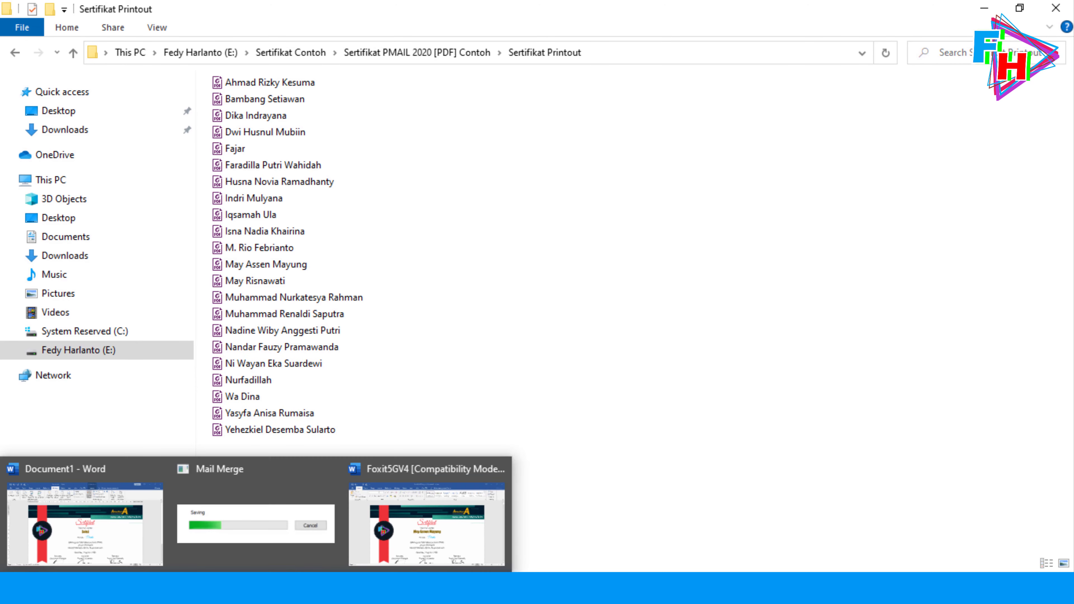
left_click(264, 546)
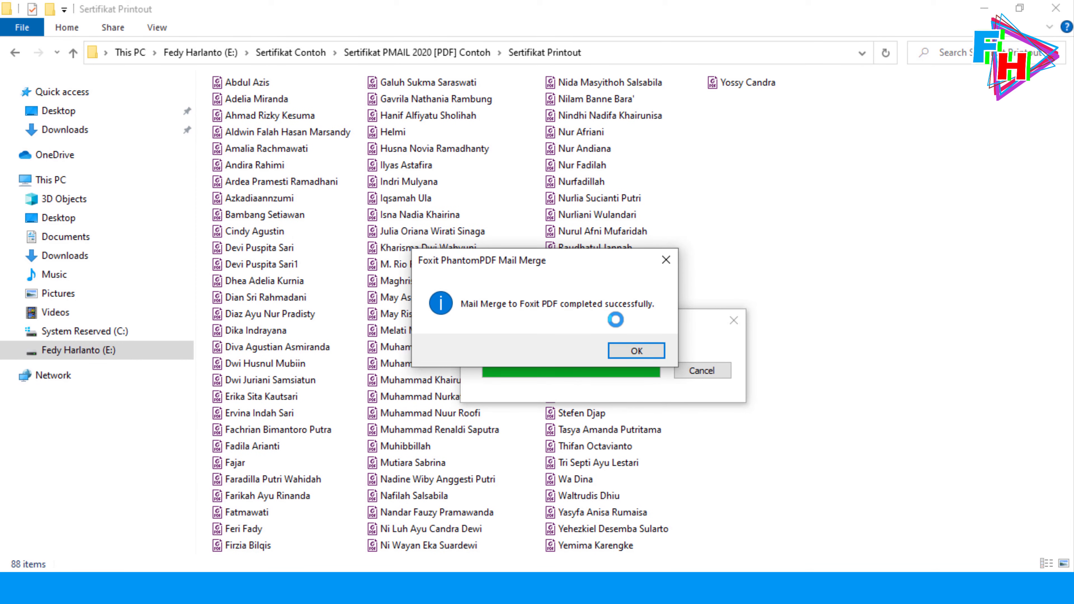
left_click(632, 352)
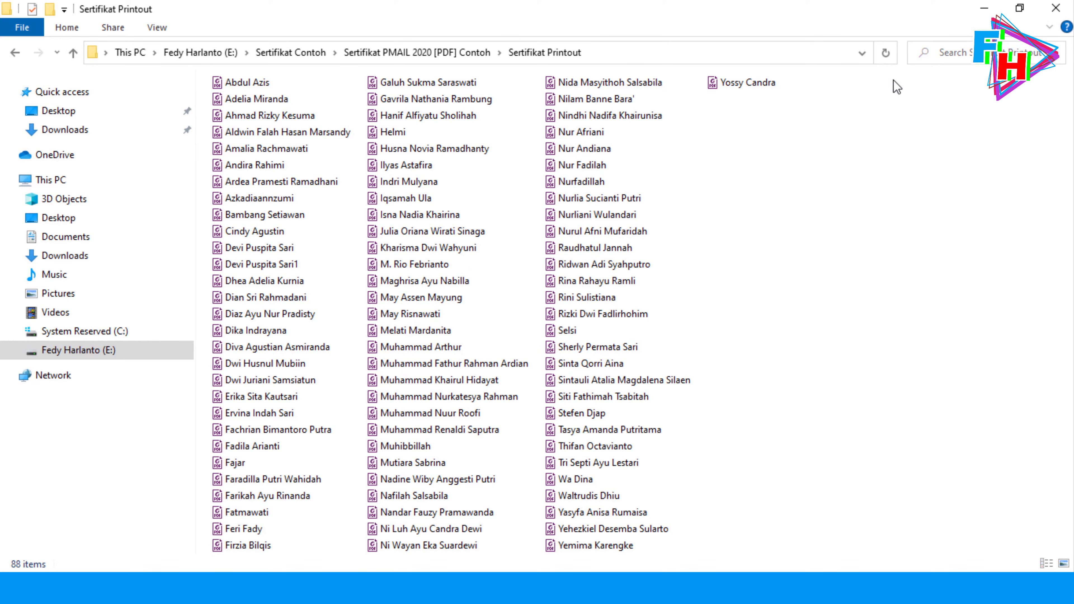
Select all the generated certificate PDFs in the Sertifikat Printout folder
left_click_drag(896, 86, 243, 567)
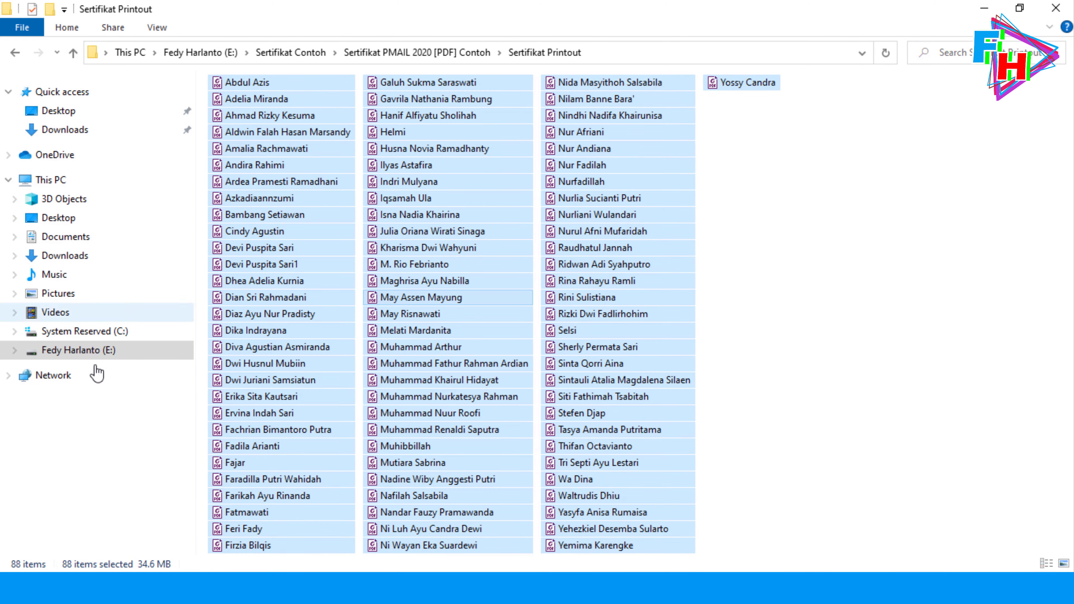
left_click(791, 192)
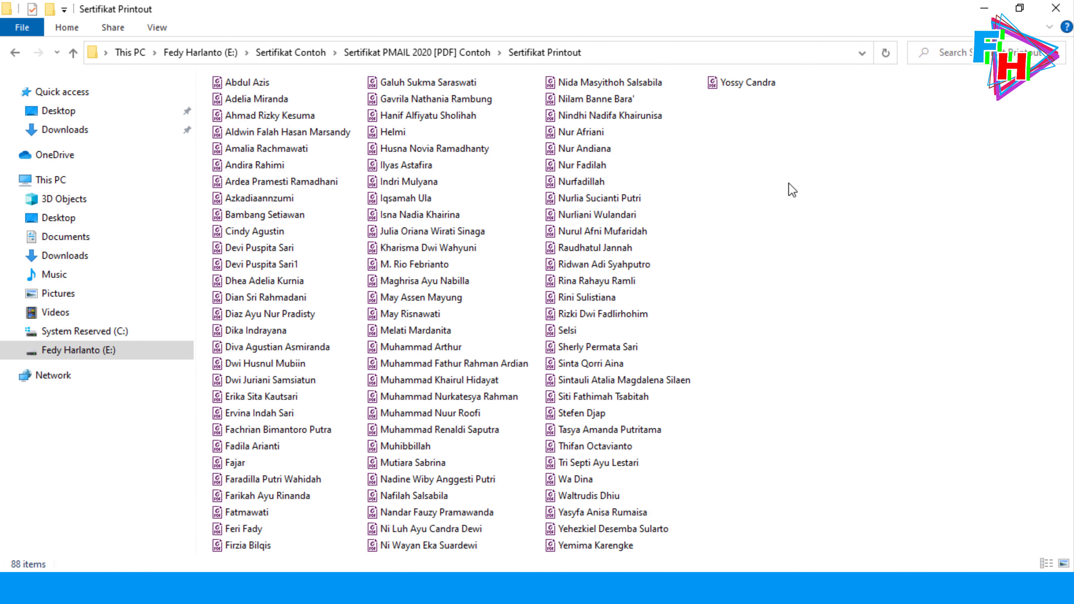
left_click_drag(839, 93, 186, 557)
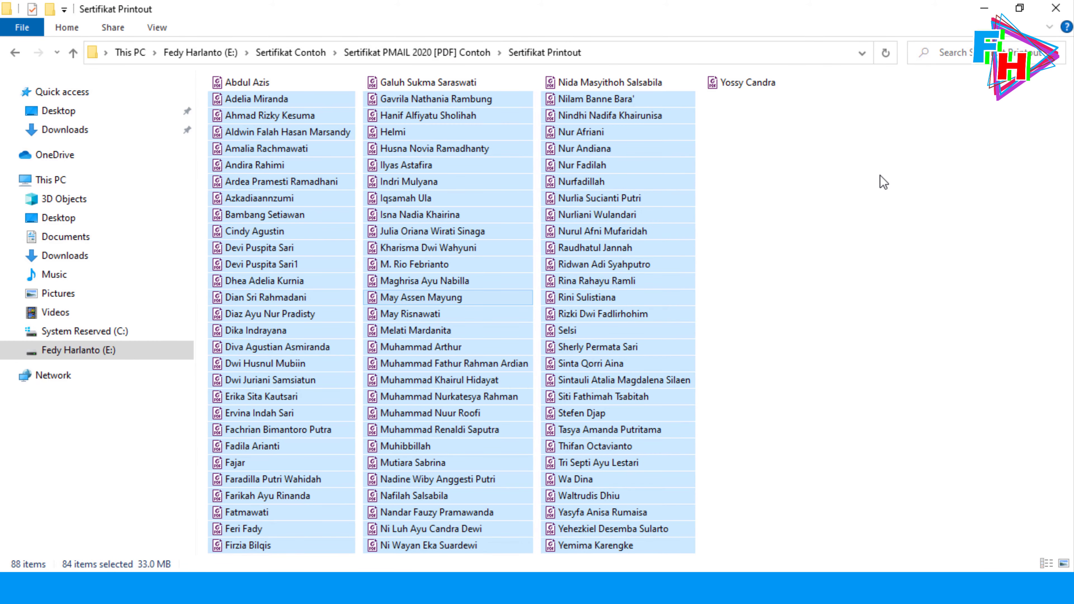
left_click(814, 119)
left_click_drag(809, 79, 217, 555)
left_click(777, 190)
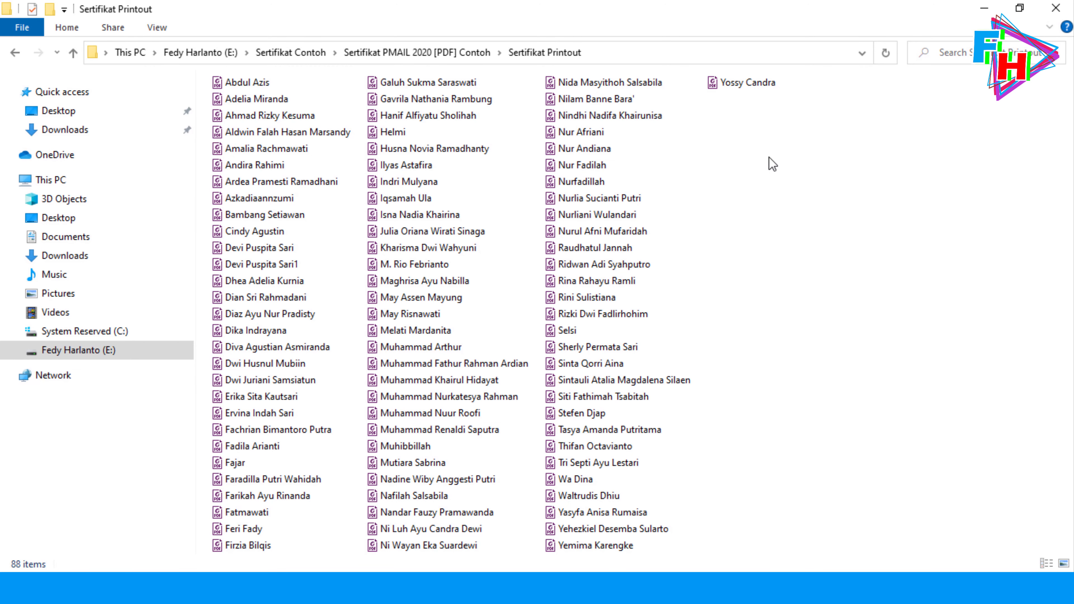
left_click_drag(813, 79, 229, 554)
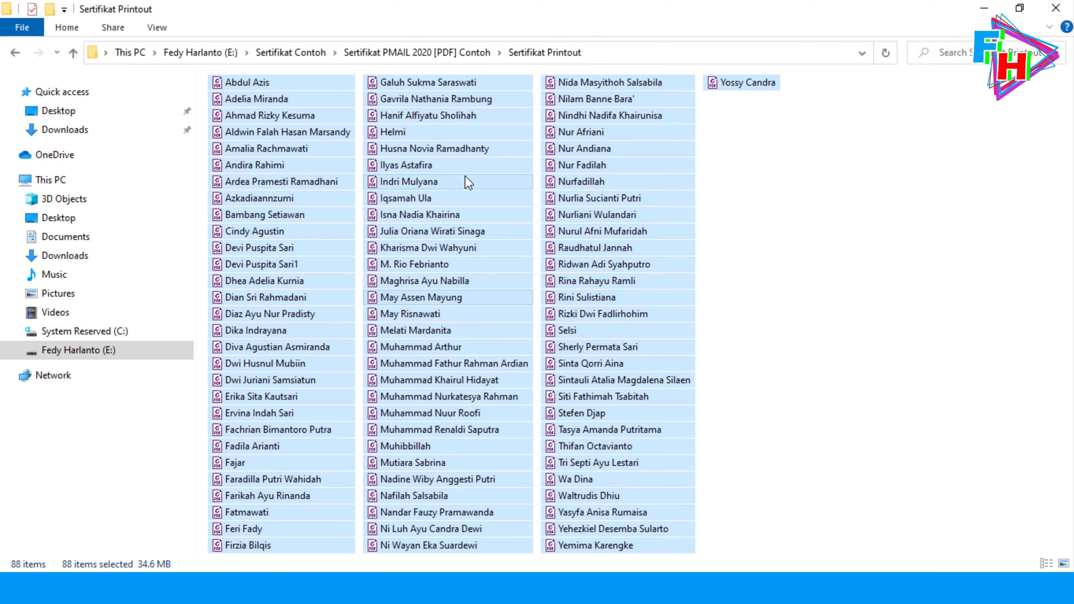
Switch to Google Drive in Chrome and dismiss the offer to enable computer notifications
key("Return")
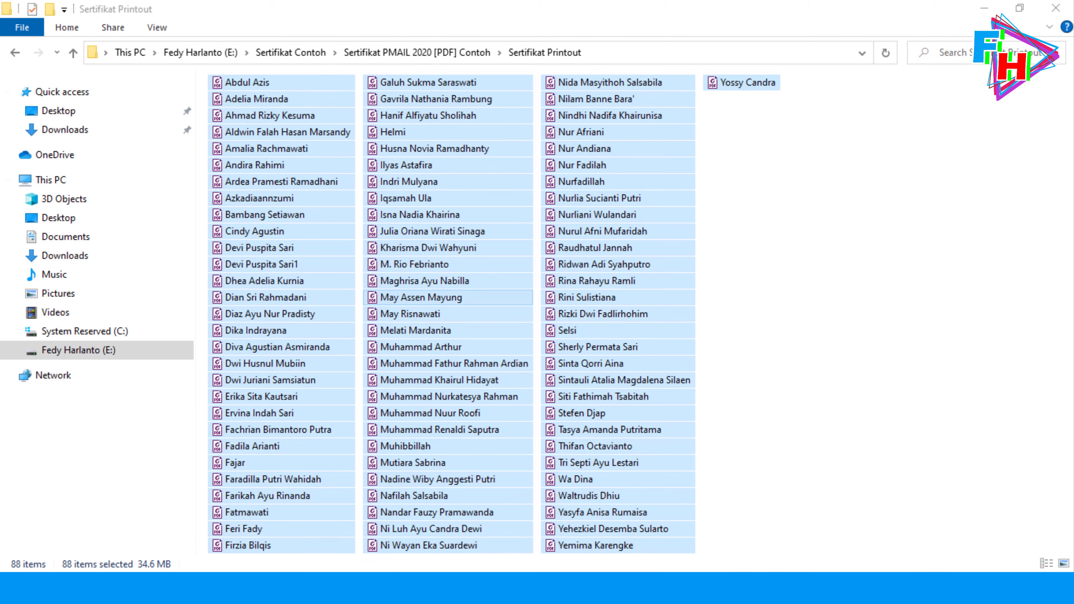
left_click(454, 440)
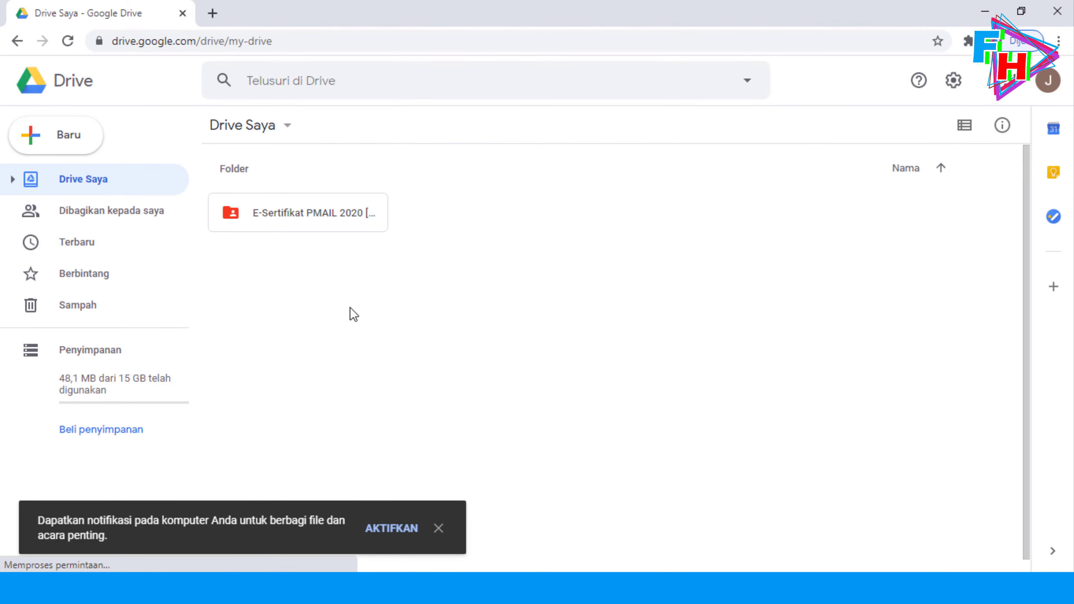
left_click(439, 528)
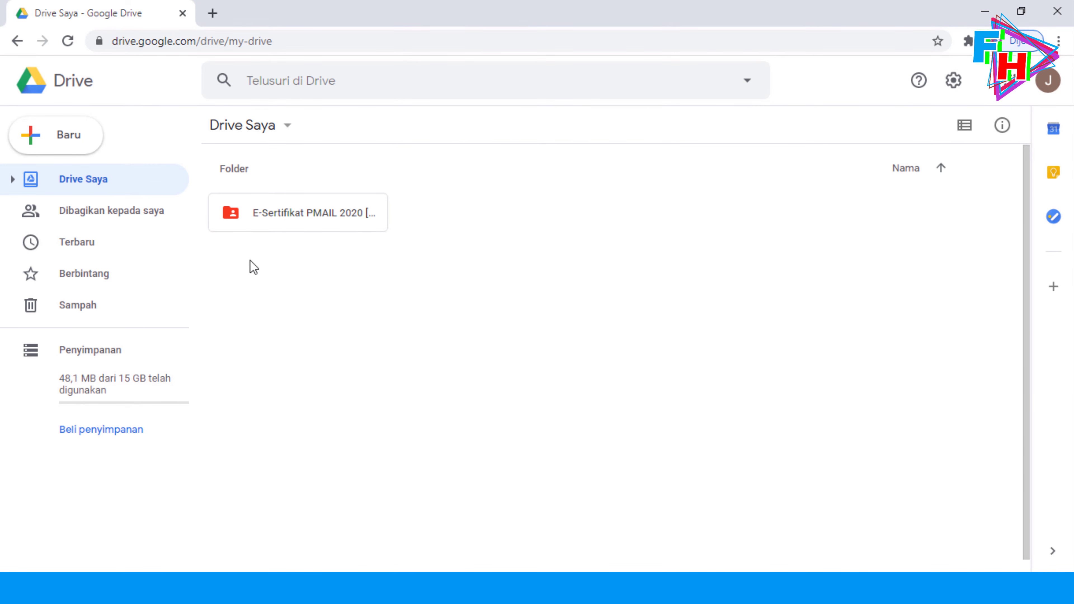
Open the E-Sertifikat PMAIL 2020 [PDF] folder and look through the uploaded certificate PDFs
double_click(275, 210)
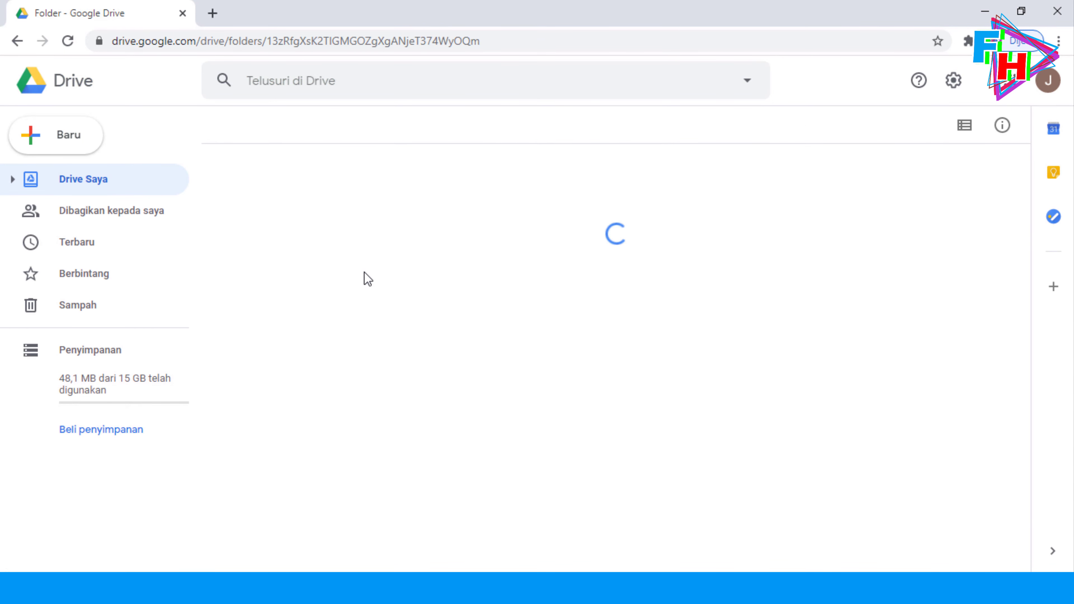
scroll(420, 310, "down", 5)
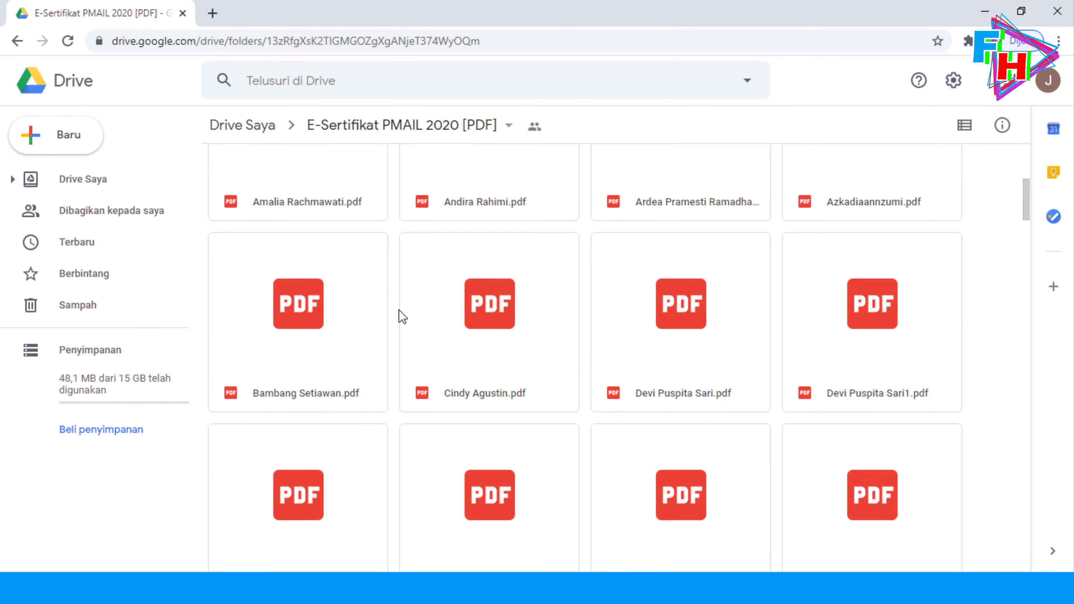
scroll(407, 318, "down", 15)
scroll(408, 149, "up", 13)
left_click(389, 124)
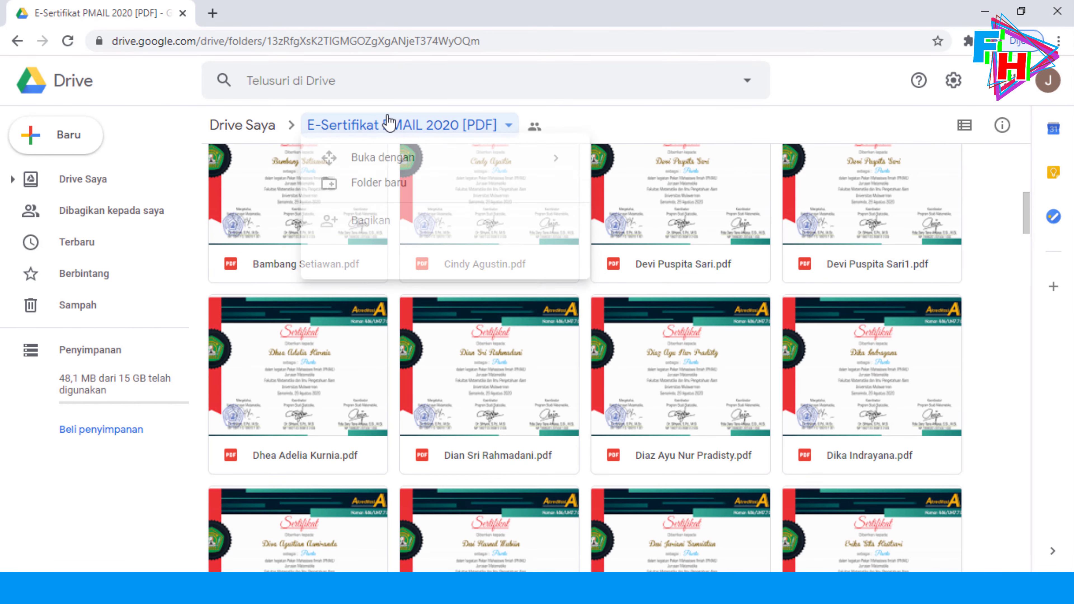
Return to Drive Saya and open the link sharing settings of the E-Sertifikat PMAIL 2020 [PDF] folder
left_click(256, 129)
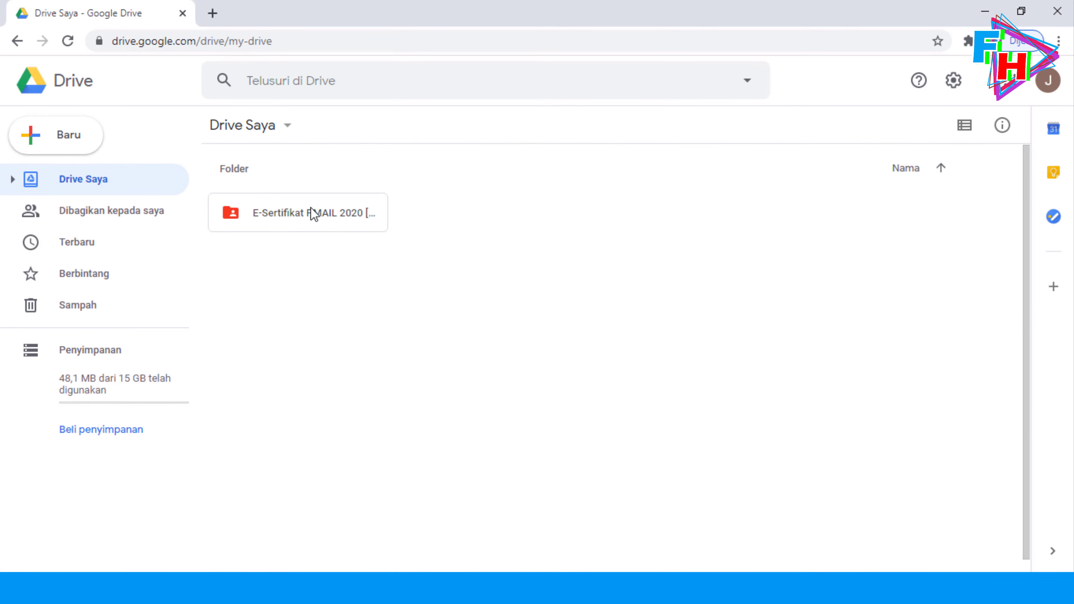
right_click(312, 212)
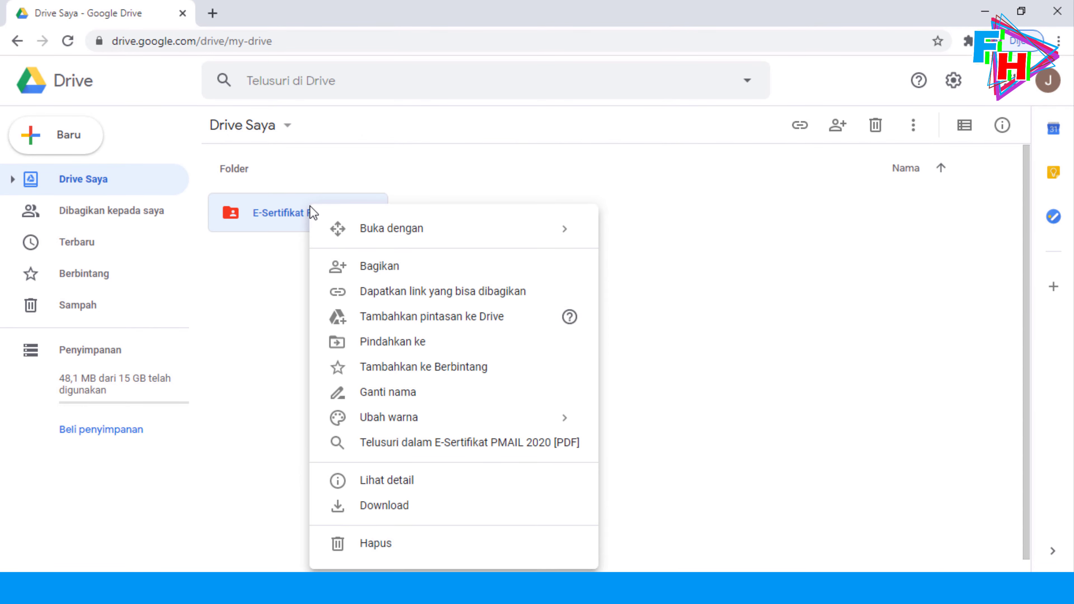
left_click(379, 271)
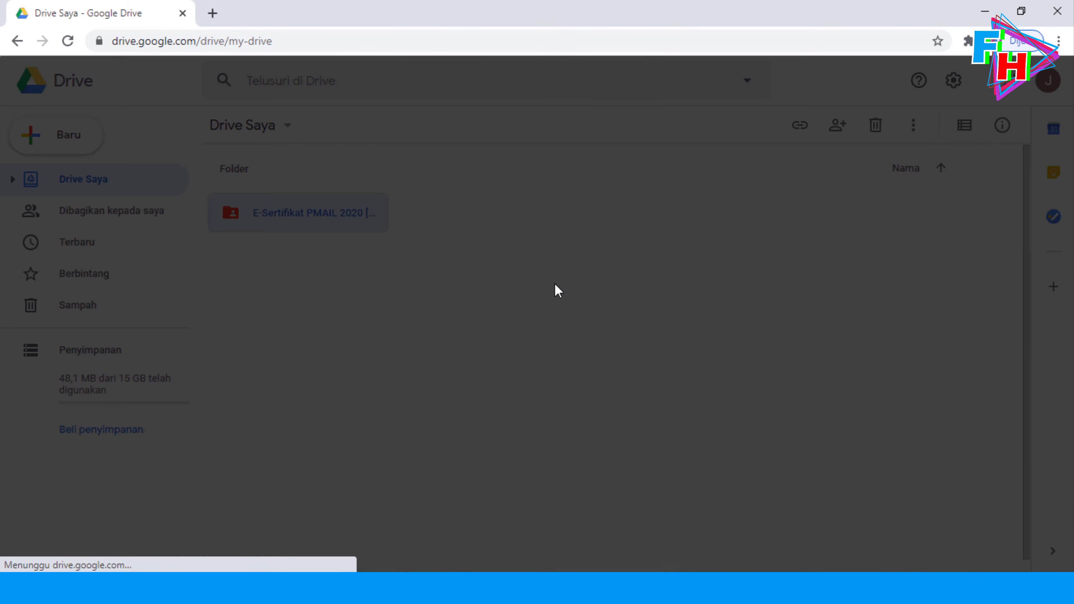
left_click(391, 402)
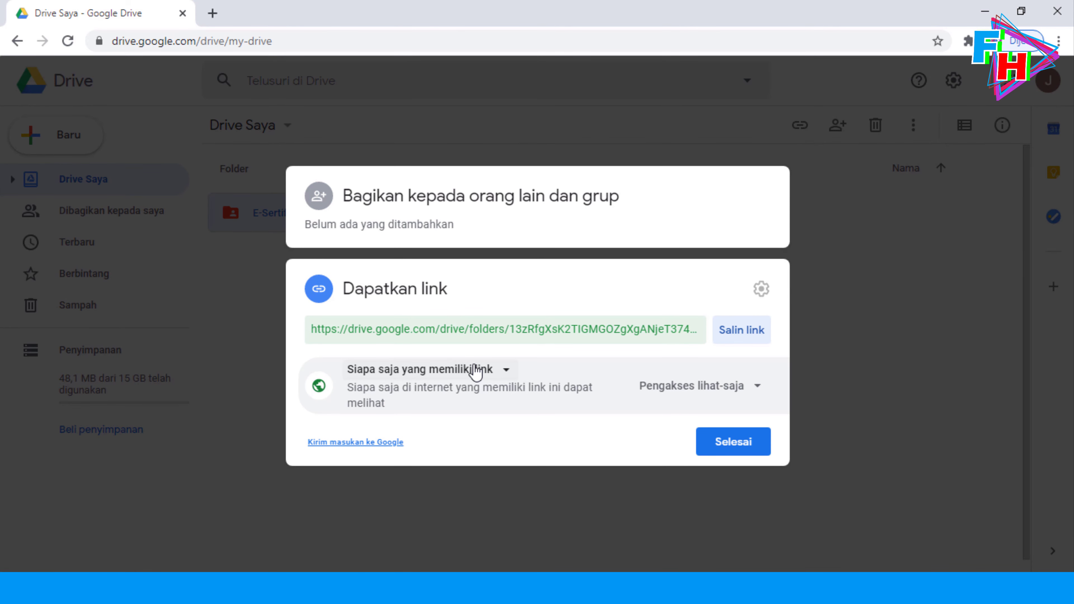
Set the folder's link access to "Siapa saja yang memiliki link", and copy the sharing link before closing the settings
left_click(476, 372)
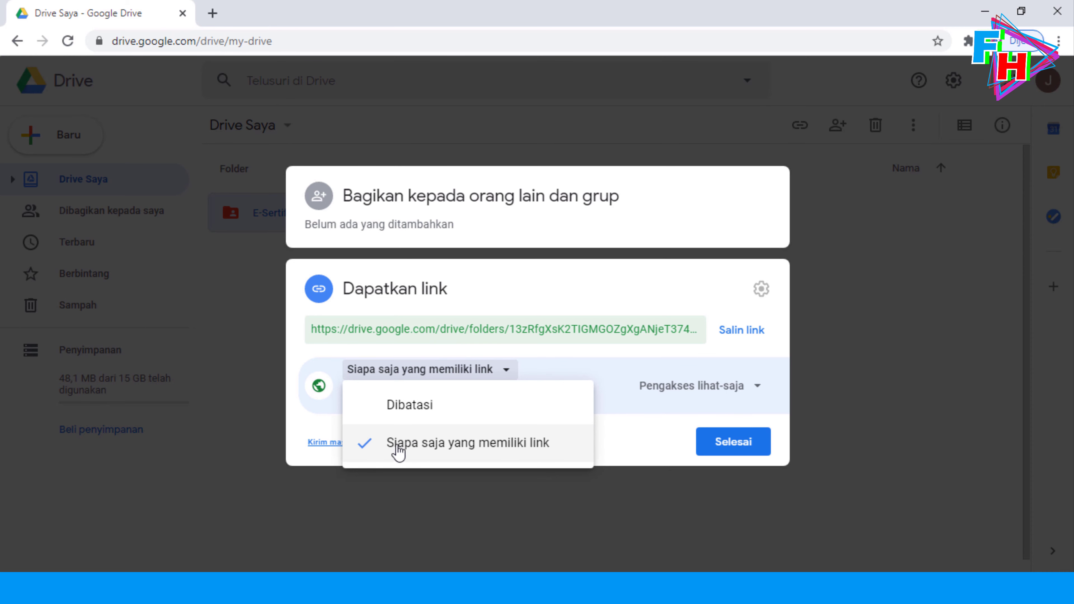
left_click(408, 448)
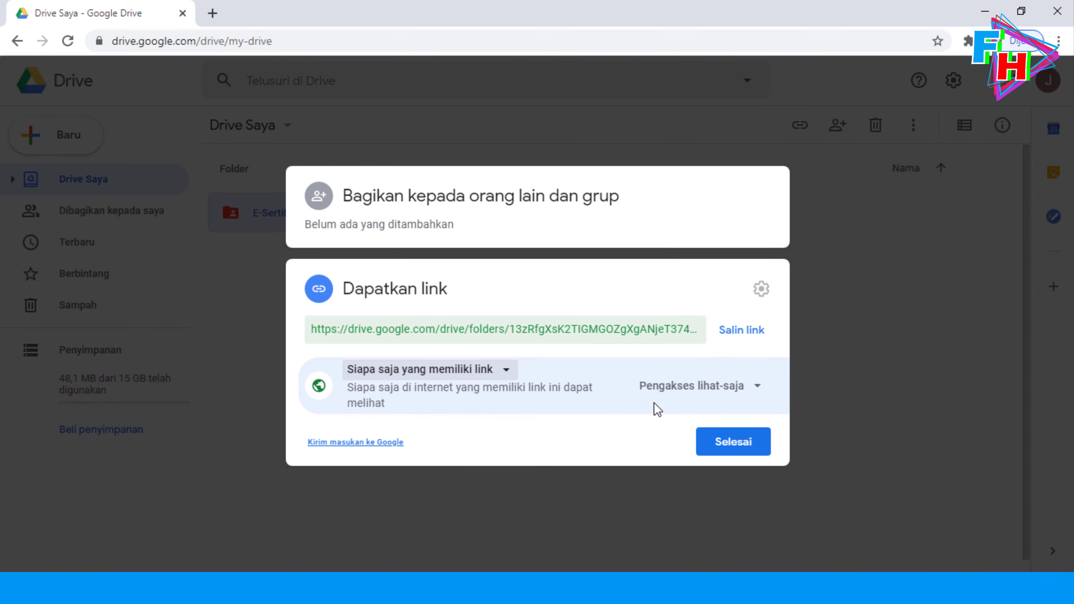
left_click(742, 336)
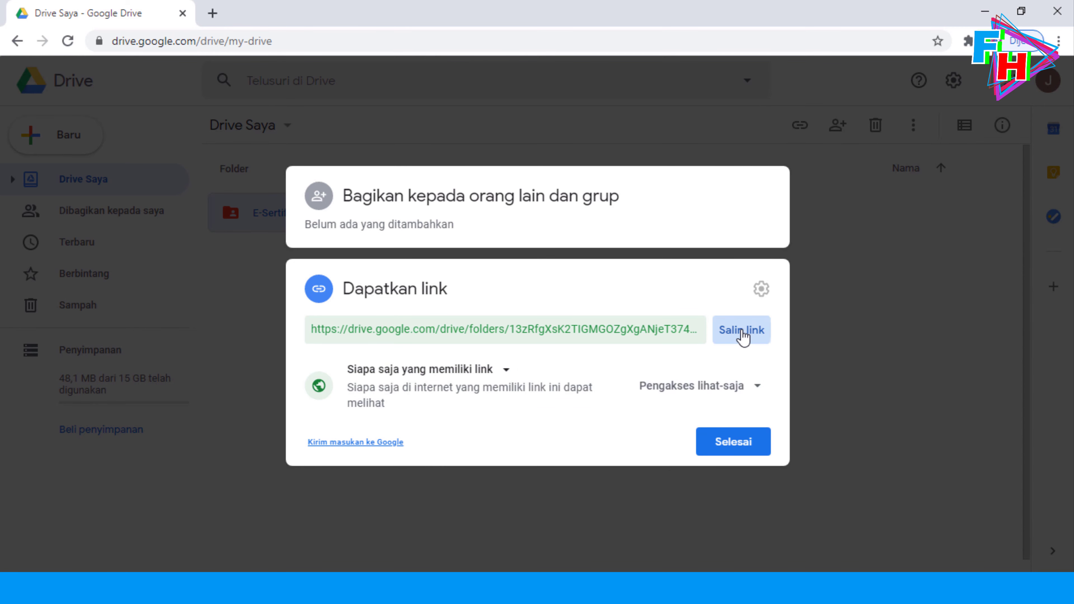
left_click(734, 442)
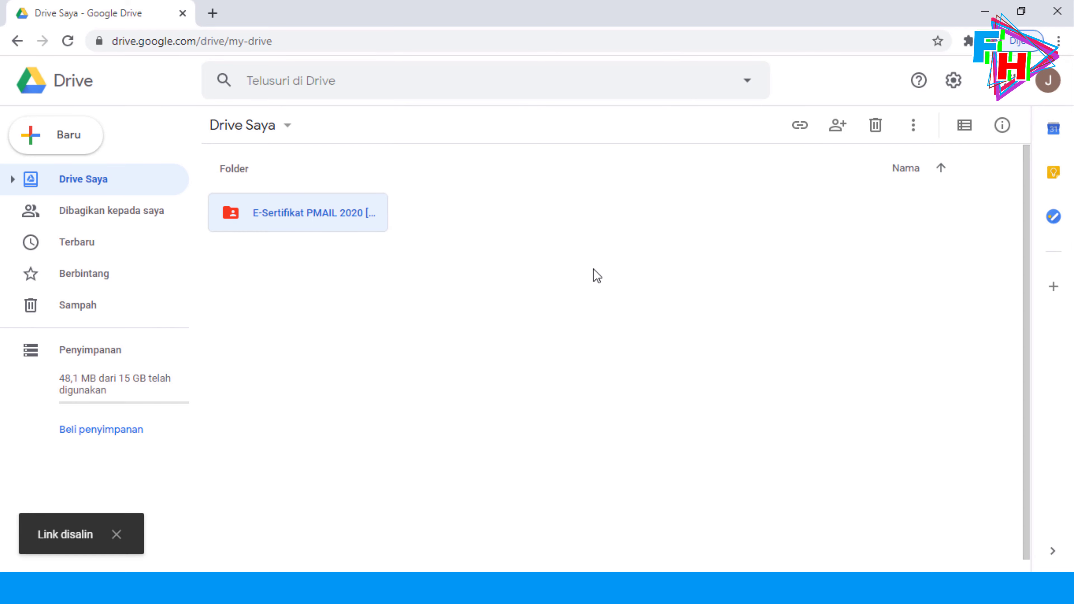
Open the E-Sertifikat PMAIL 2020 [PDF] folder and display its certificate files as a list
double_click(360, 220)
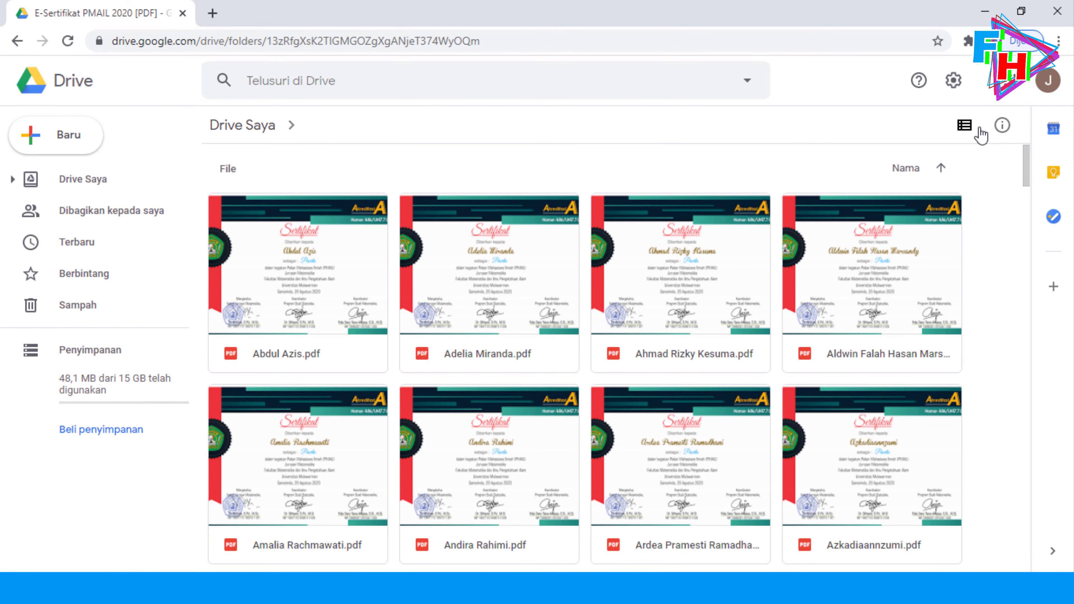
left_click(979, 130)
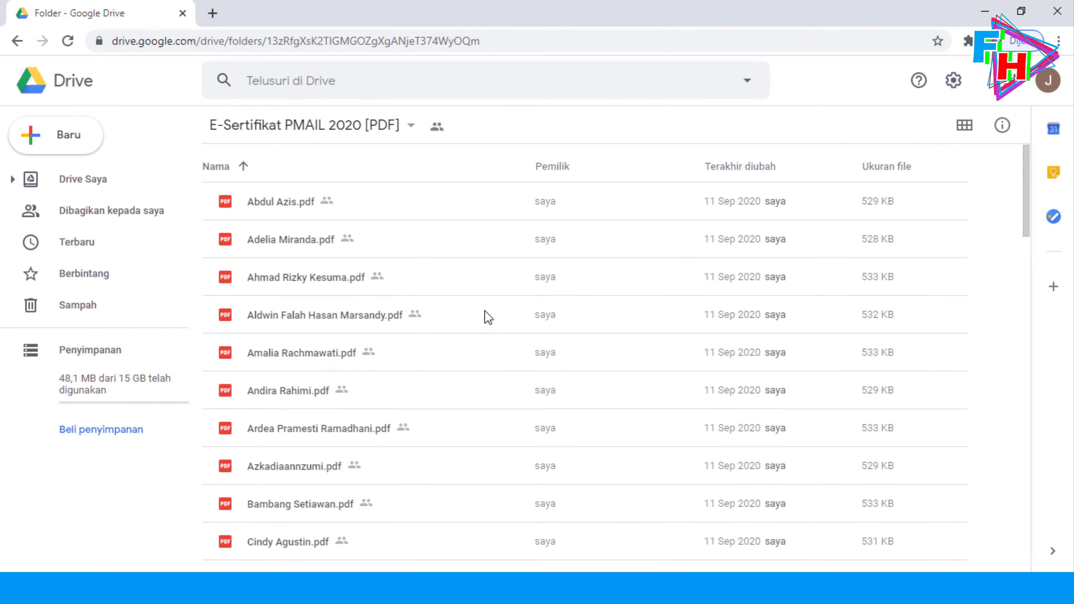